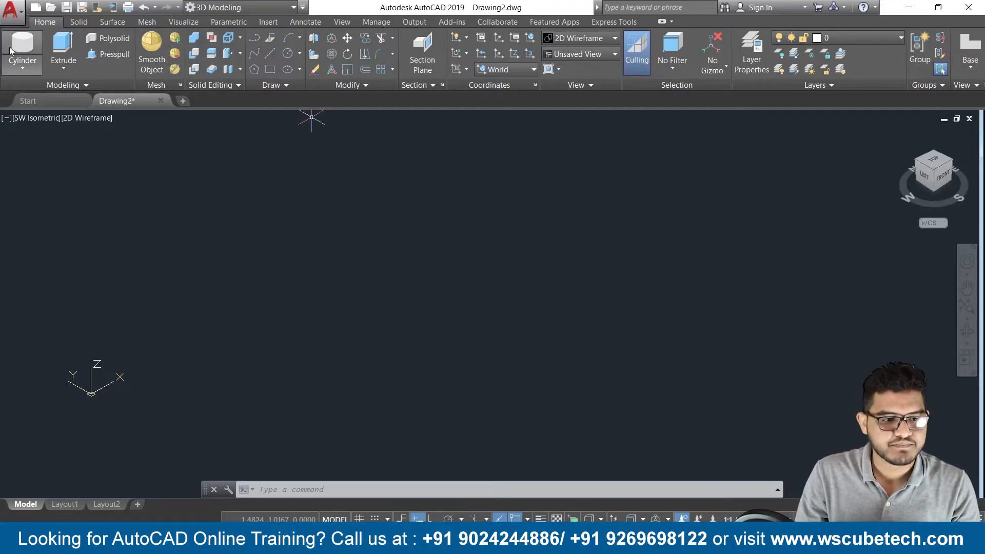
# - Draw a freehand solid box with its base on the XY plane and its height going upward
pyautogui.click(20, 66)
pyautogui.click(37, 84)
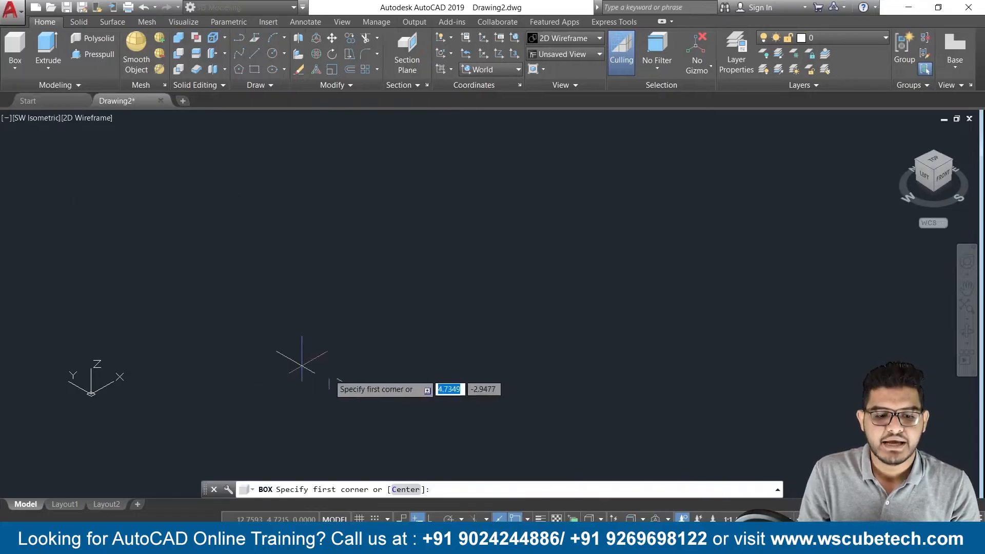
pyautogui.click(290, 287)
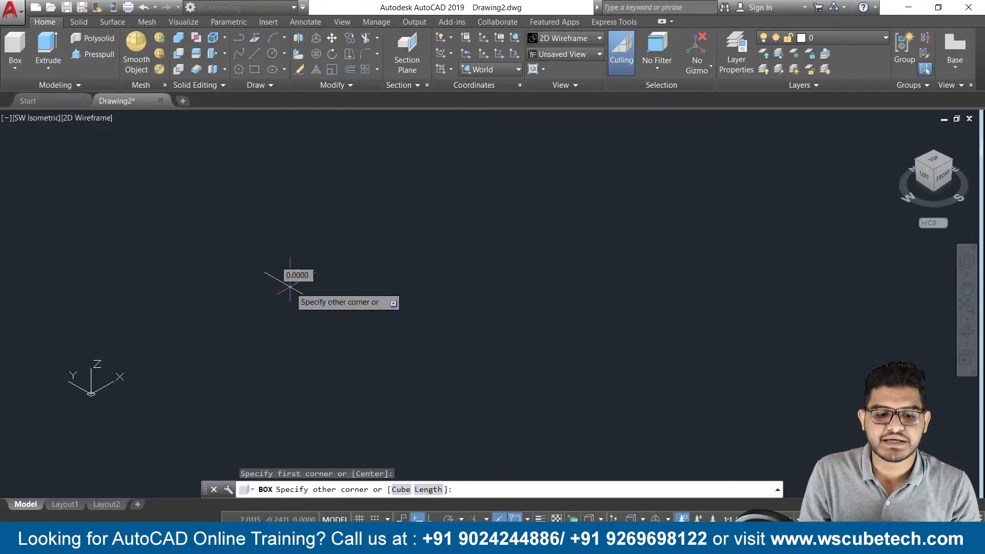
pyautogui.click(502, 283)
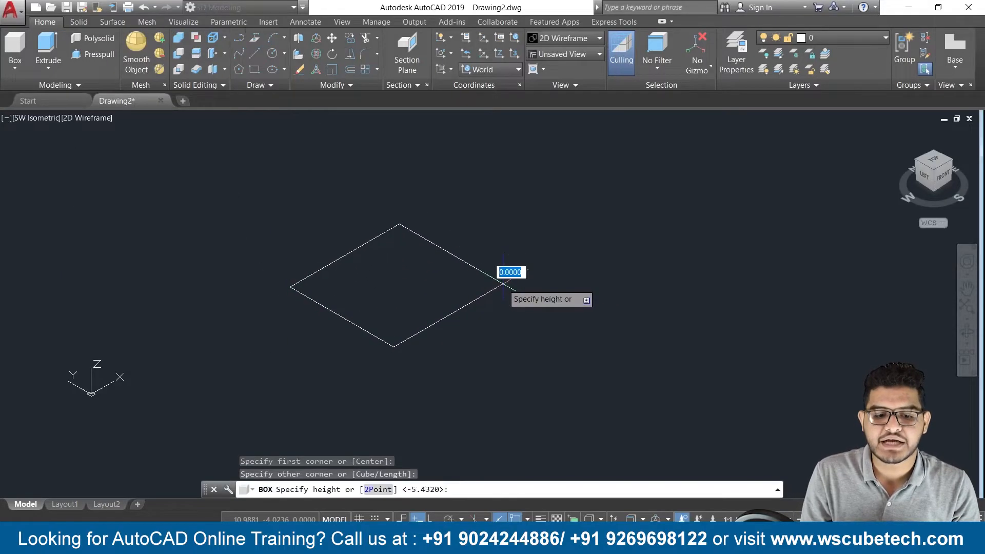
pyautogui.click(492, 213)
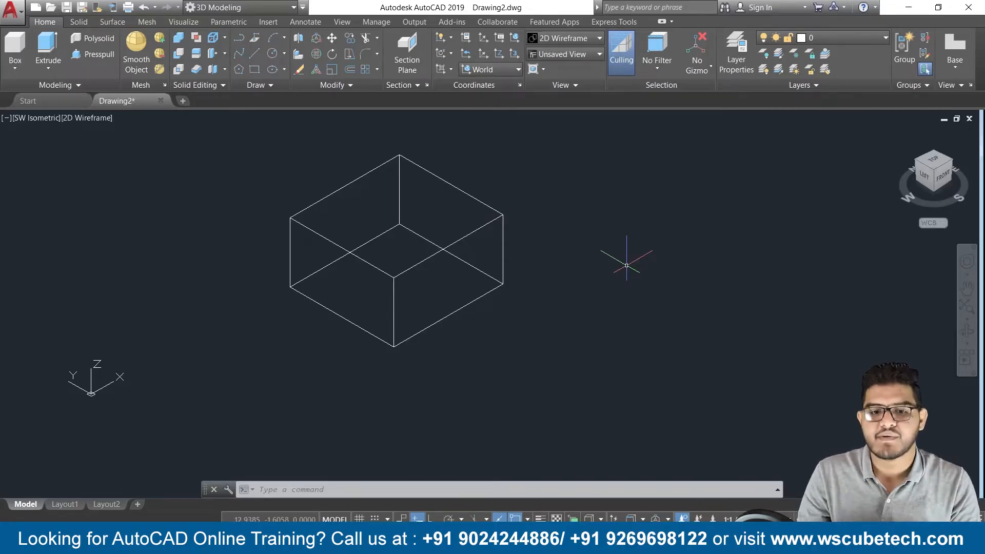
# - Hide the UCS icon and turn it back on with the plain Show UCS Icon option
pyautogui.click(448, 40)
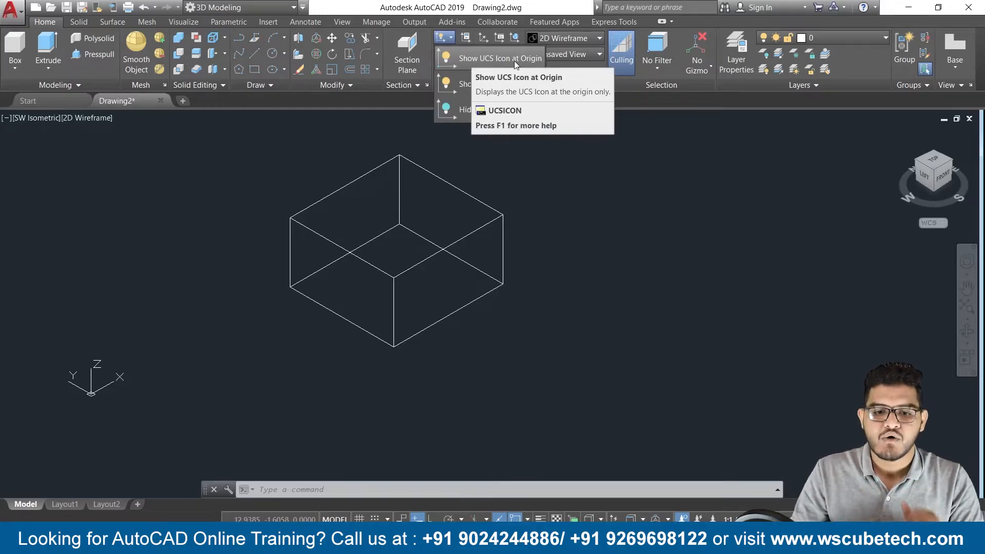
pyautogui.click(470, 109)
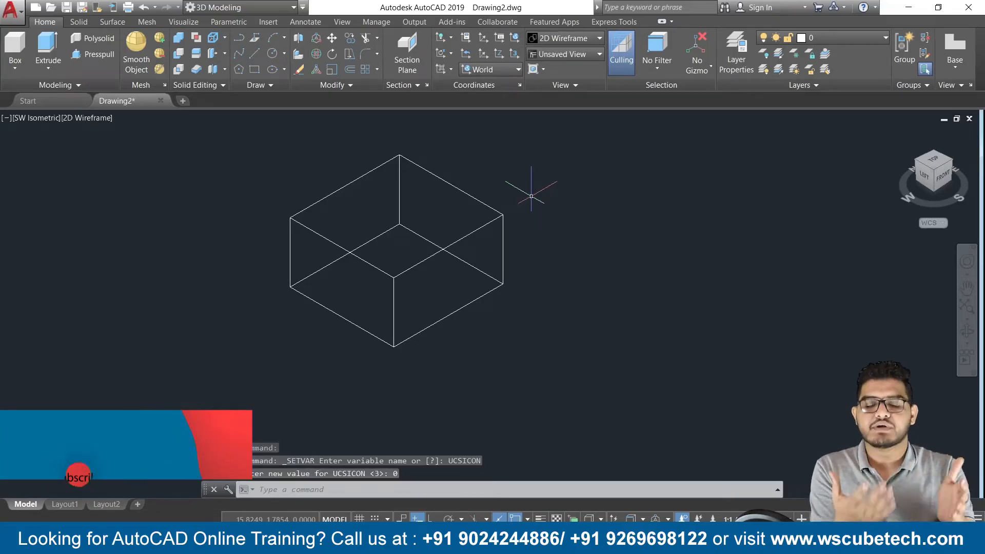
pyautogui.click(451, 38)
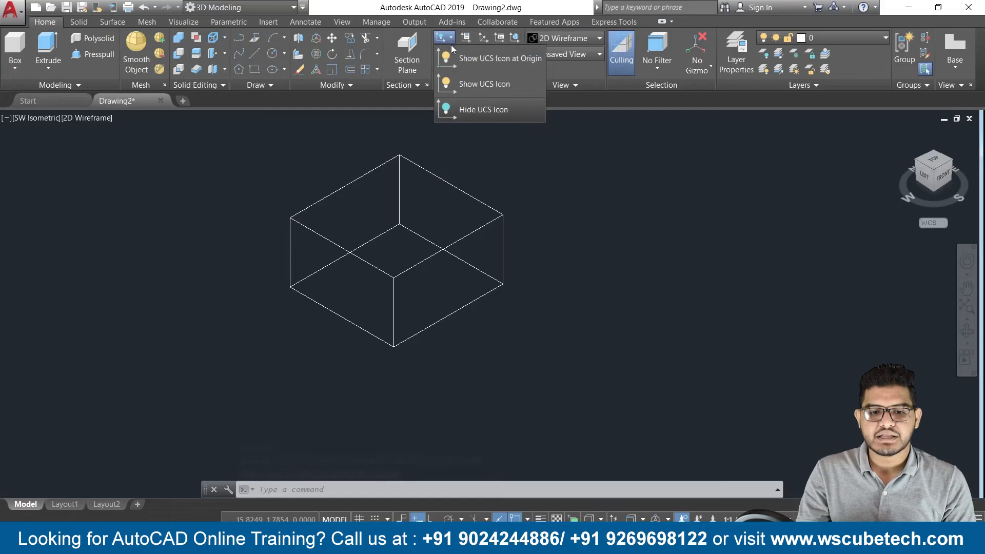
pyautogui.click(477, 84)
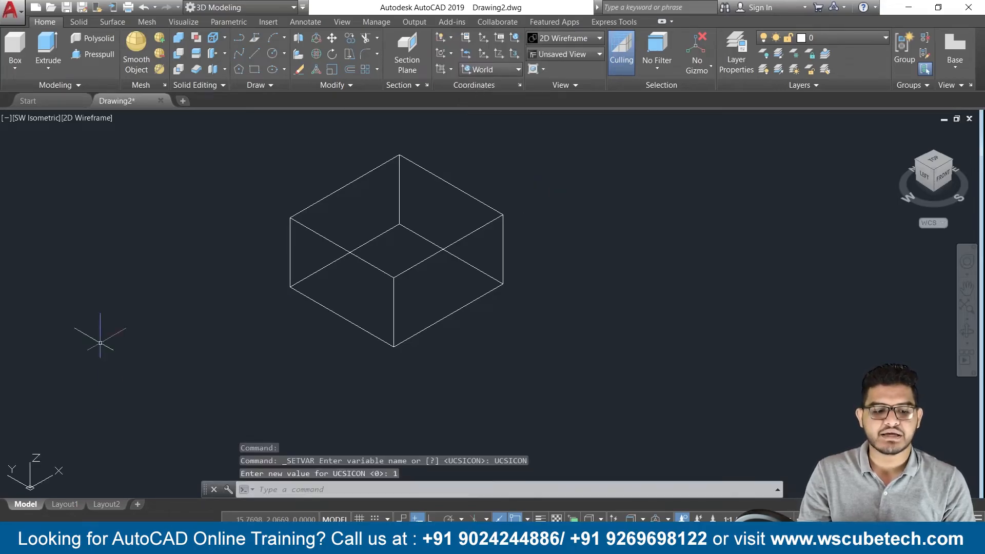
pyautogui.moveTo(110, 391)
pyautogui.mouseDown(button='middle')
pyautogui.moveTo(140, 340)
pyautogui.moveTo(145, 369)
pyautogui.mouseUp(button='middle')
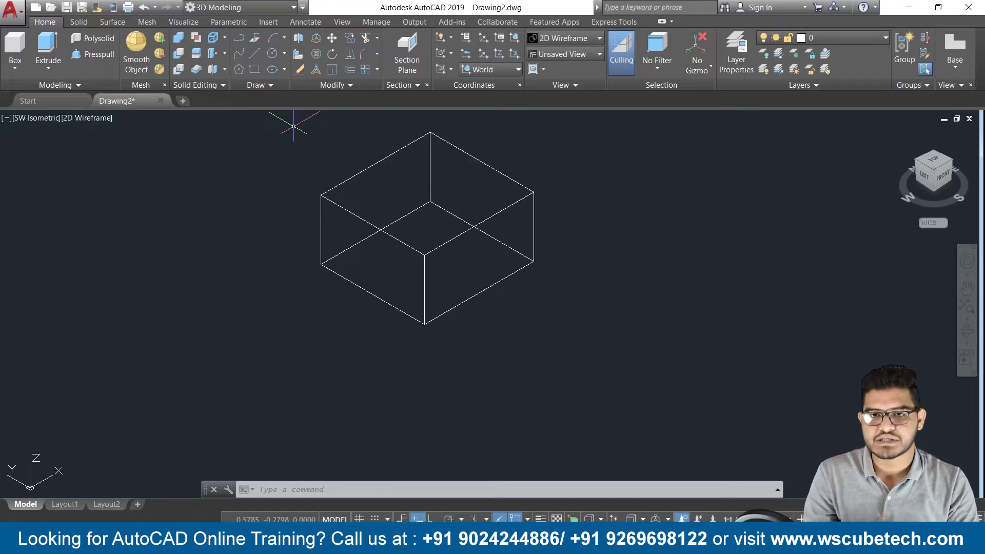
# - In the UCS icon properties, try the 2D style, return to 3D and set the model space icon color to Green
pyautogui.click(467, 38)
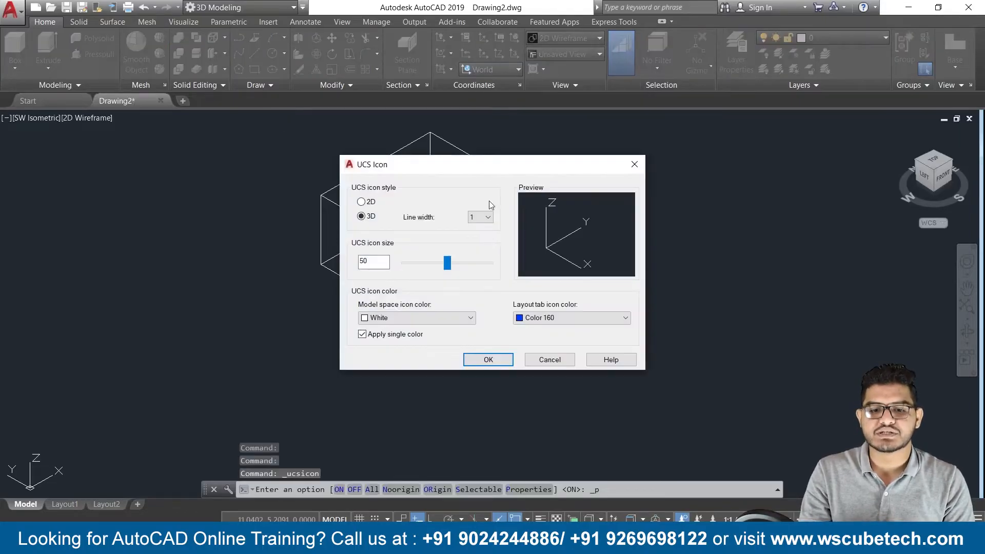
pyautogui.moveTo(485, 172); pyautogui.dragTo(476, 131)
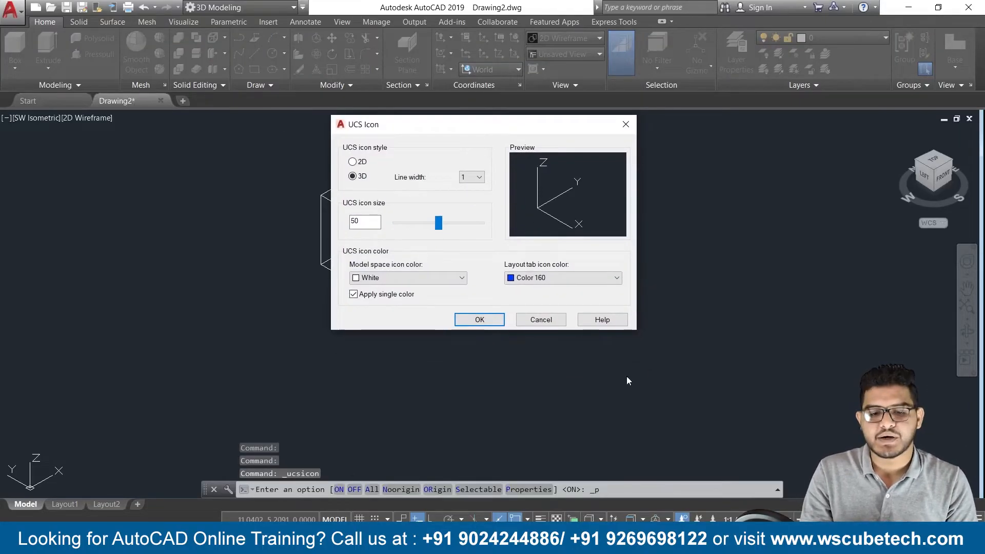
pyautogui.click(352, 163)
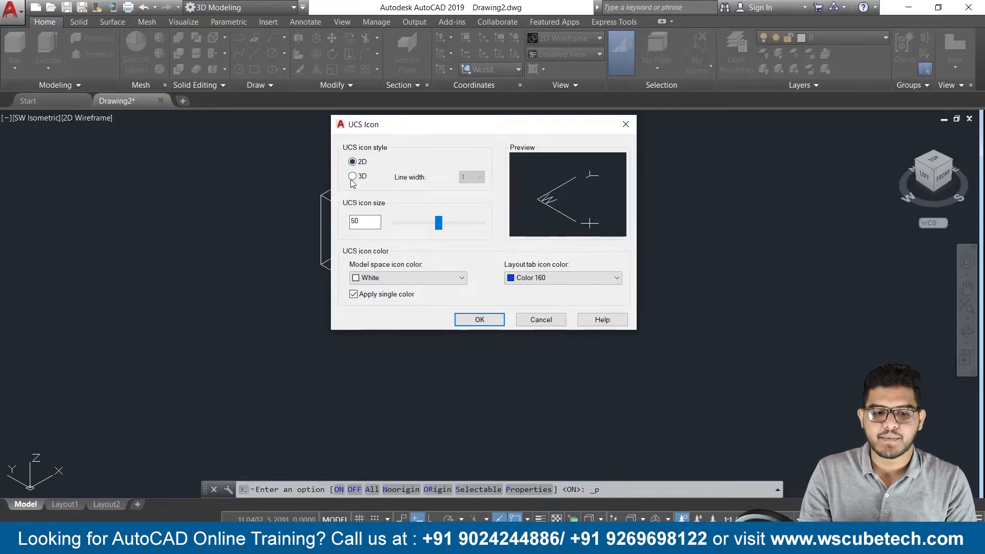
pyautogui.click(352, 177)
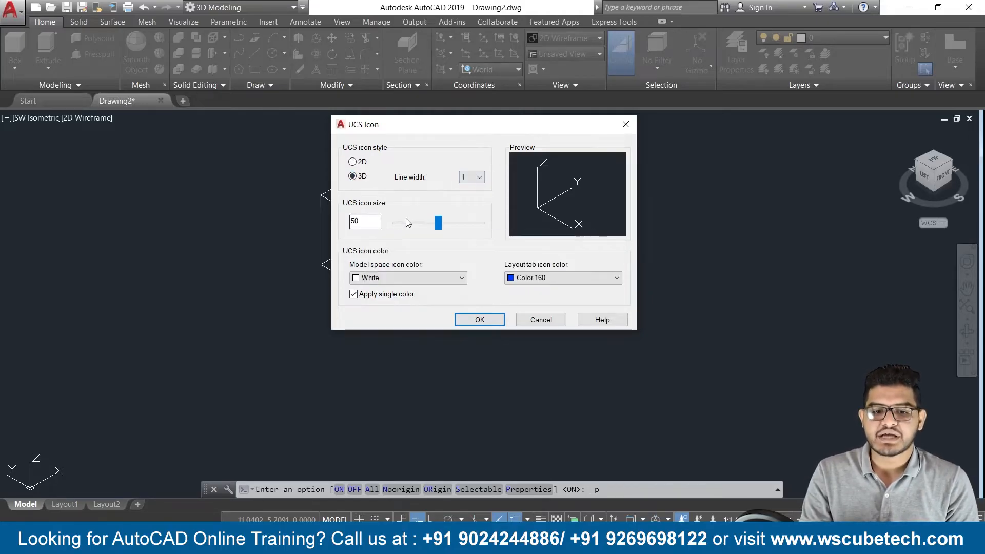
pyautogui.click(373, 280)
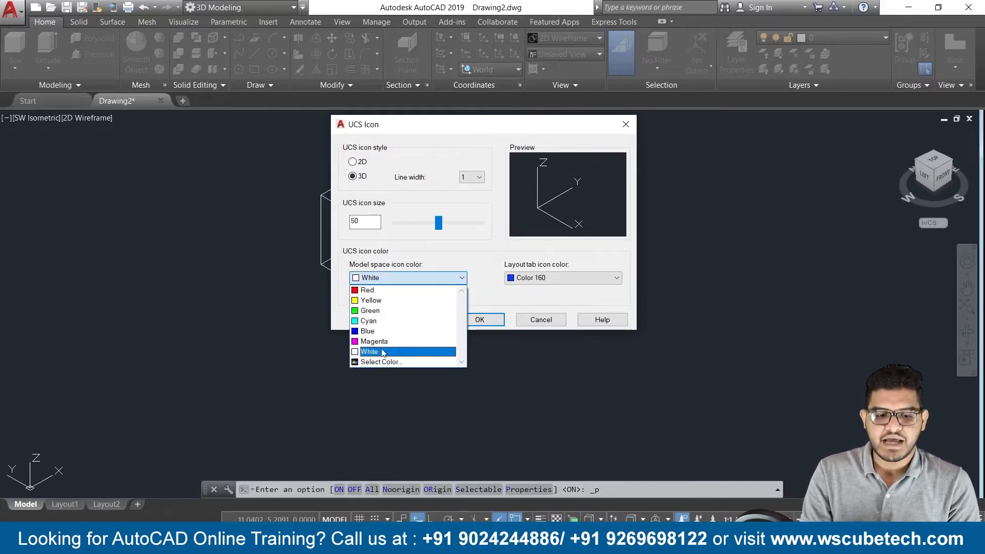
pyautogui.click(382, 309)
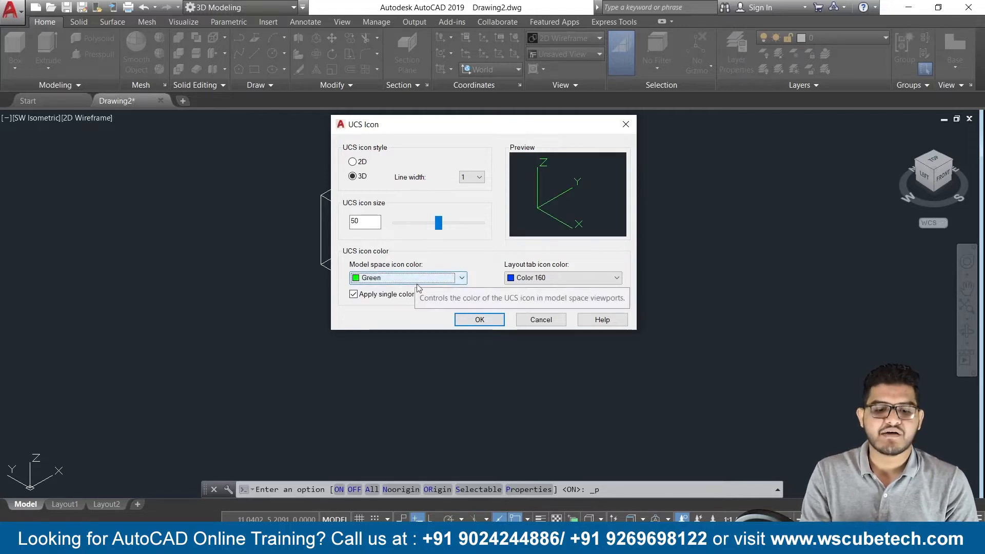
pyautogui.click(481, 320)
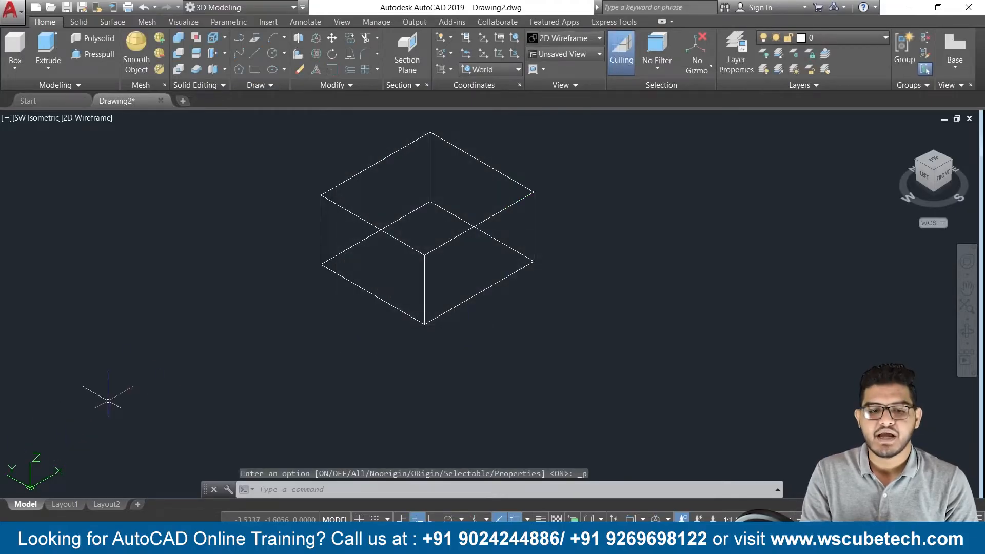
# - Set the model space color of the UCS icon to White
pyautogui.click(466, 39)
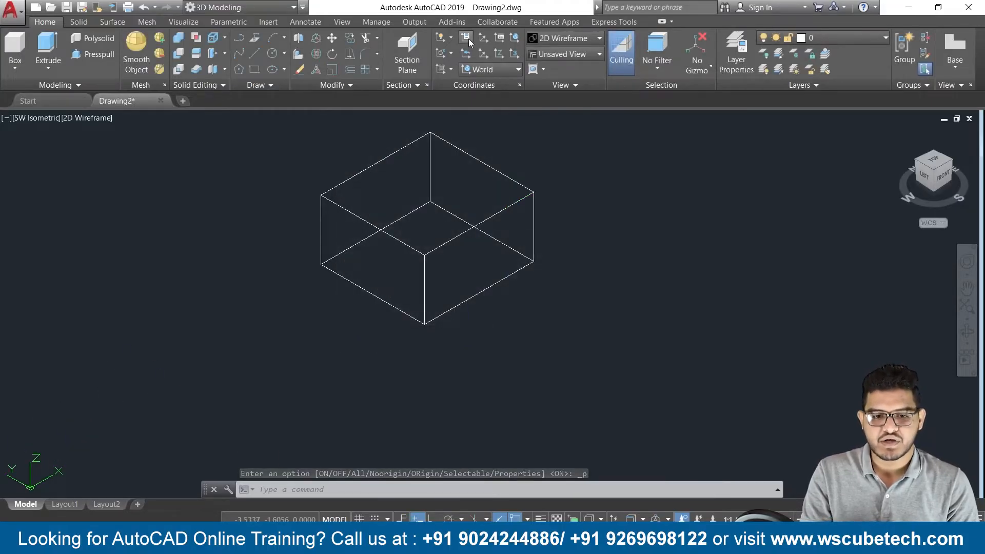
pyautogui.click(391, 278)
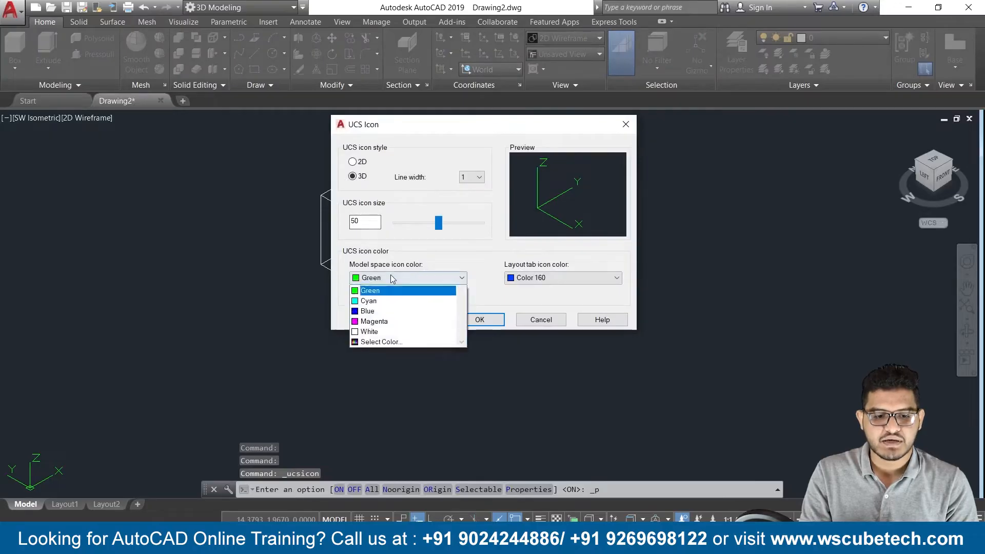
pyautogui.click(384, 353)
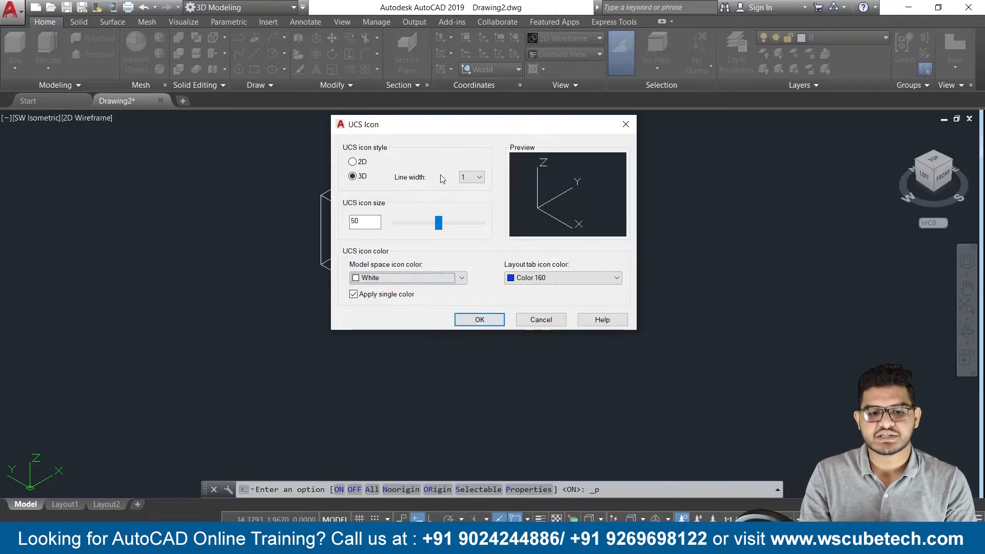
pyautogui.click(476, 319)
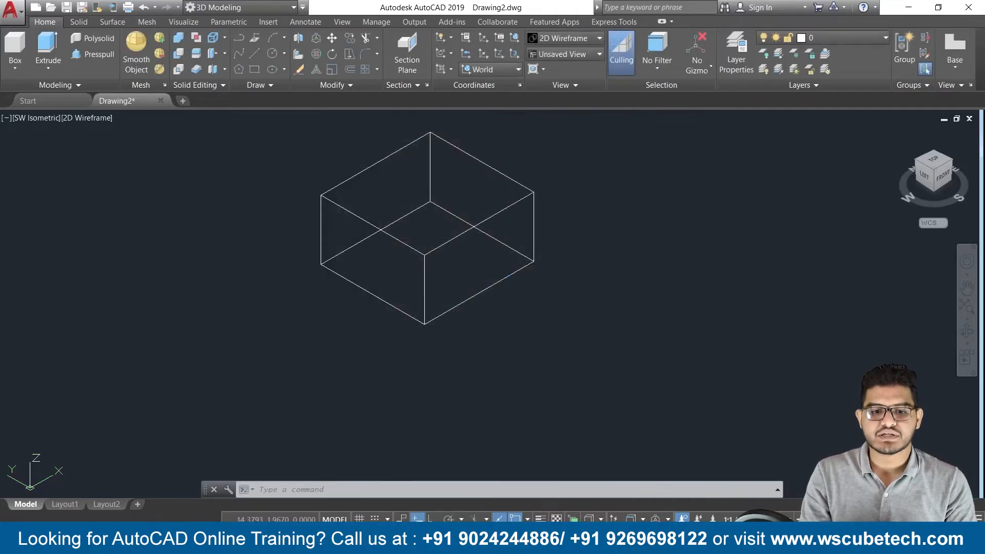
# - Define a UCS with its origin at the box's front bottom corner, X along the vertical edge, and the XY plane towards the box's left side
pyautogui.click(483, 40)
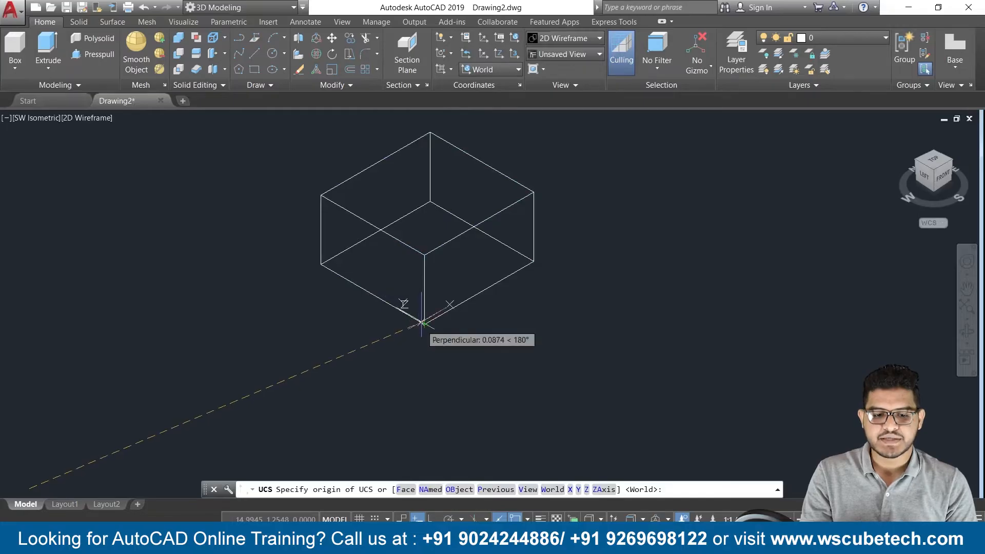
pyautogui.click(424, 323)
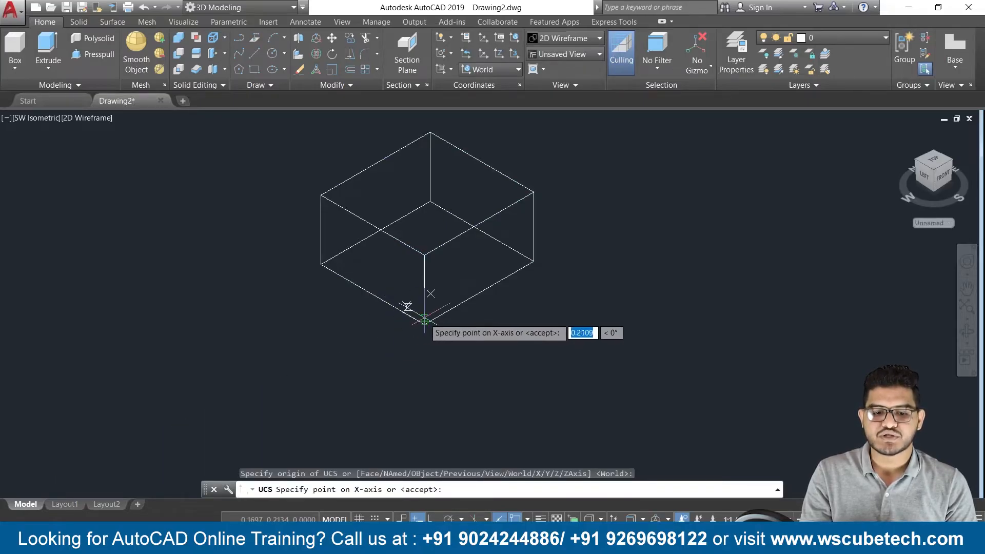
pyautogui.click(424, 302)
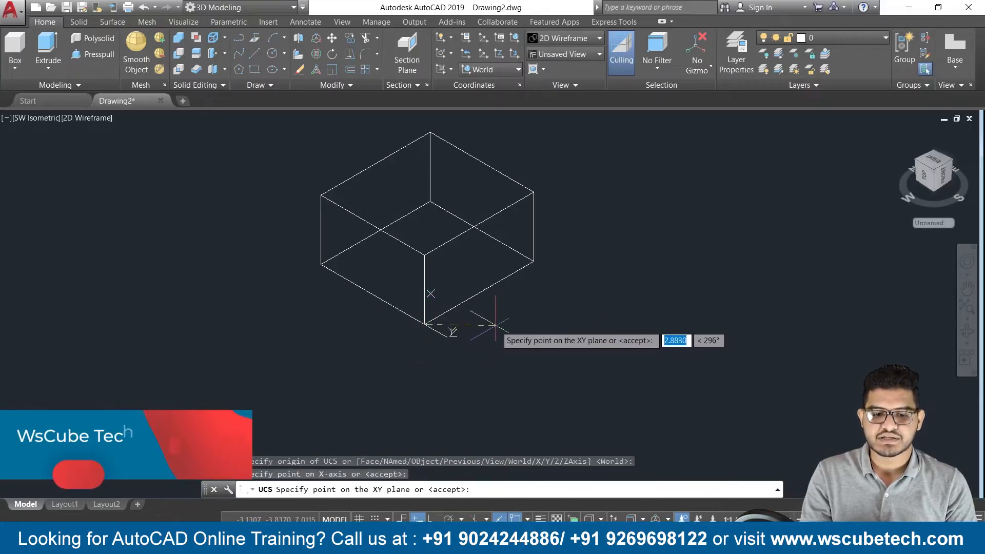
pyautogui.click(298, 327)
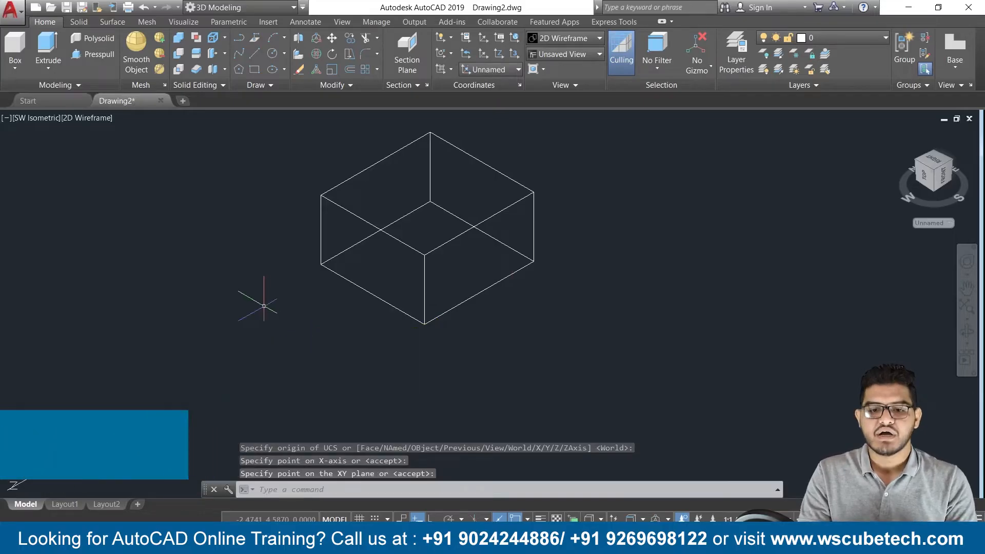
# - Switch to the home view and make the World coordinate system current
pyautogui.click(900, 133)
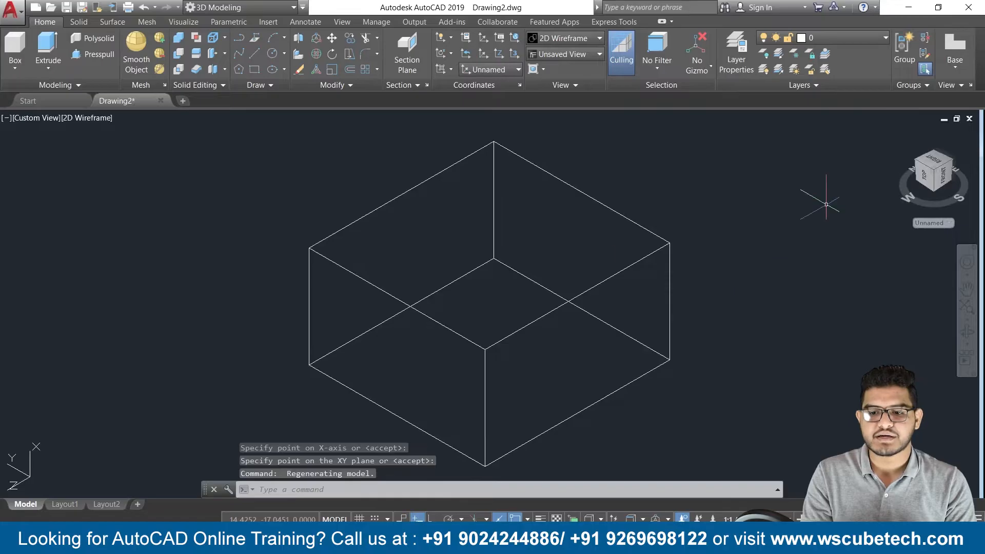
pyautogui.click(898, 133)
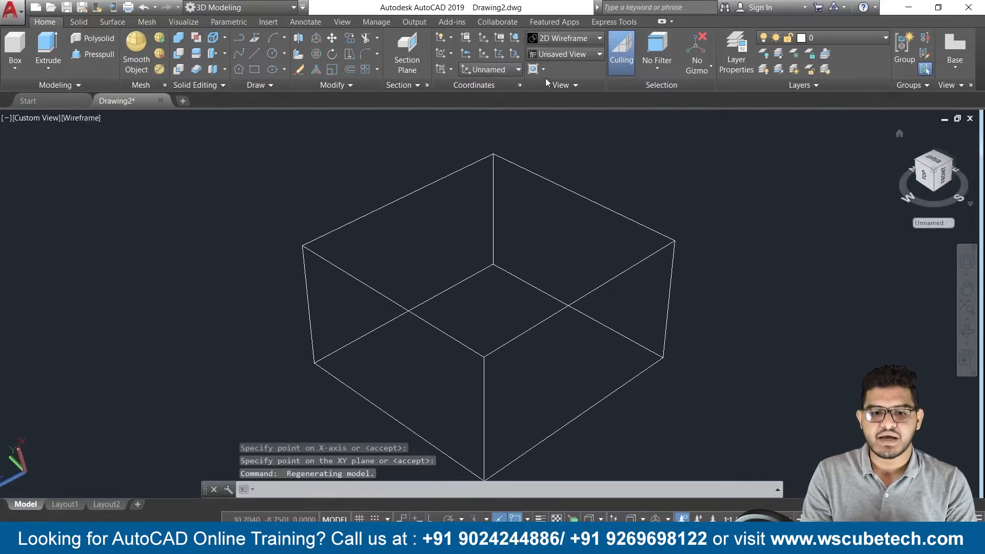
pyautogui.click(509, 71)
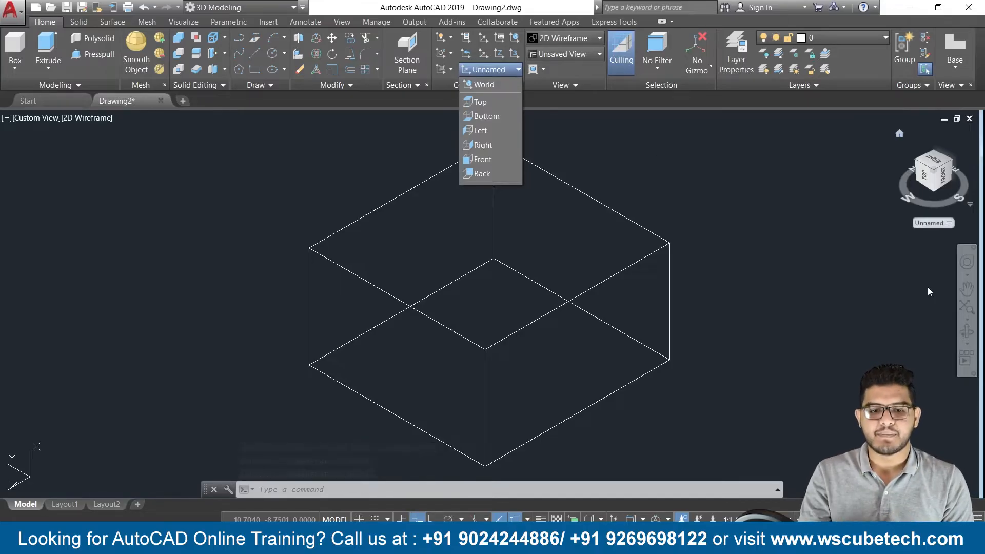
pyautogui.click(490, 84)
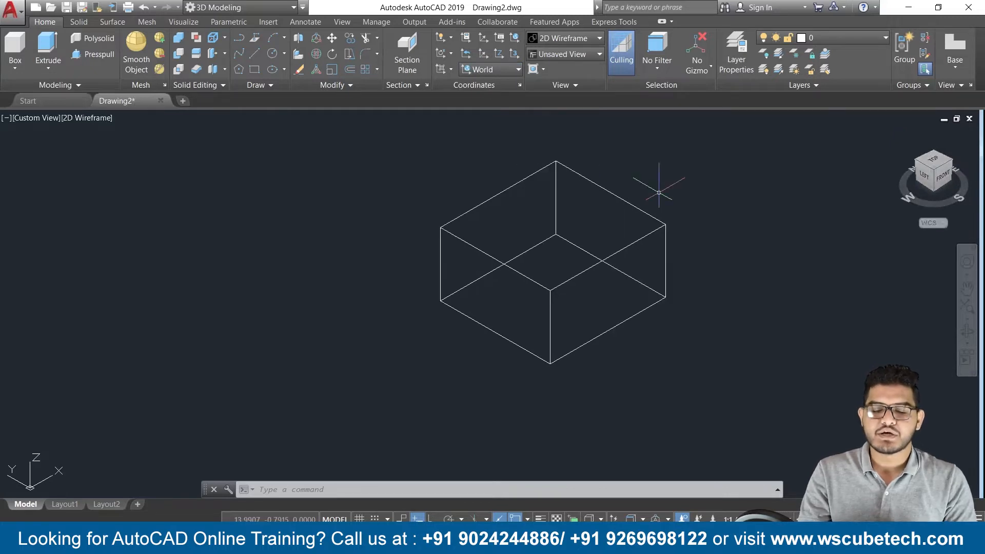
# - Examine the named UCS list, highlight the Previous entry and close the list without applying it
pyautogui.click(500, 36)
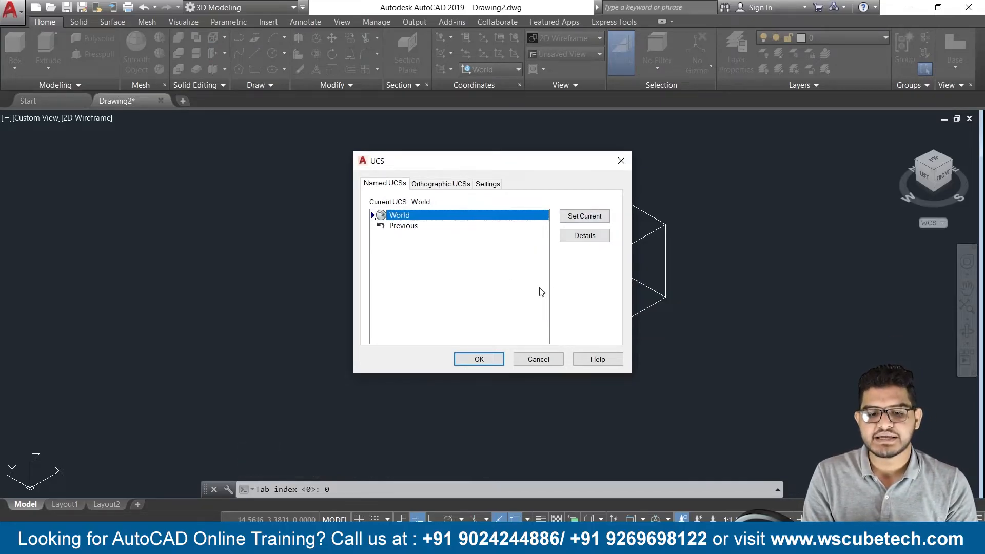
pyautogui.click(393, 227)
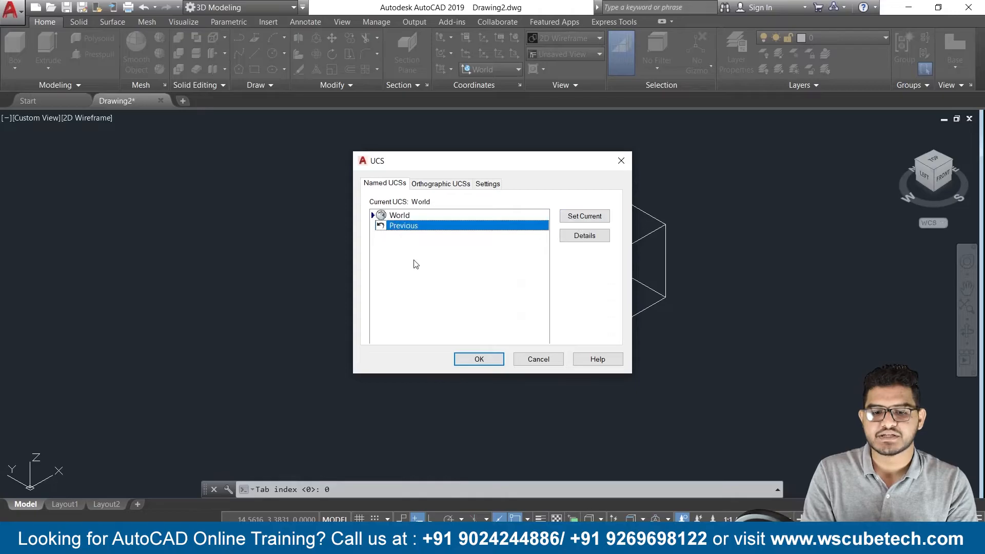
pyautogui.click(610, 167)
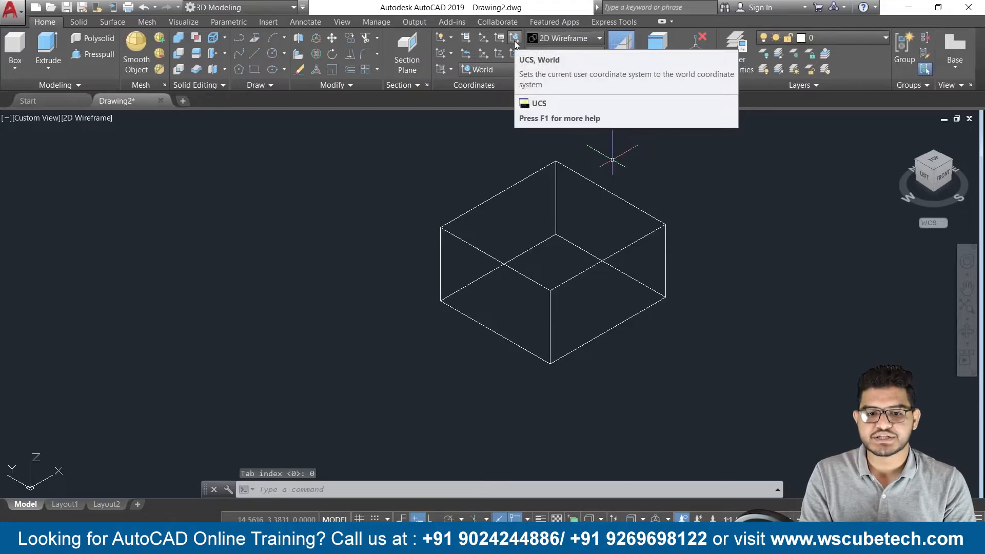
# - Make the World coordinate system current and rotate the UCS 45 degrees about the X axis
pyautogui.click(514, 38)
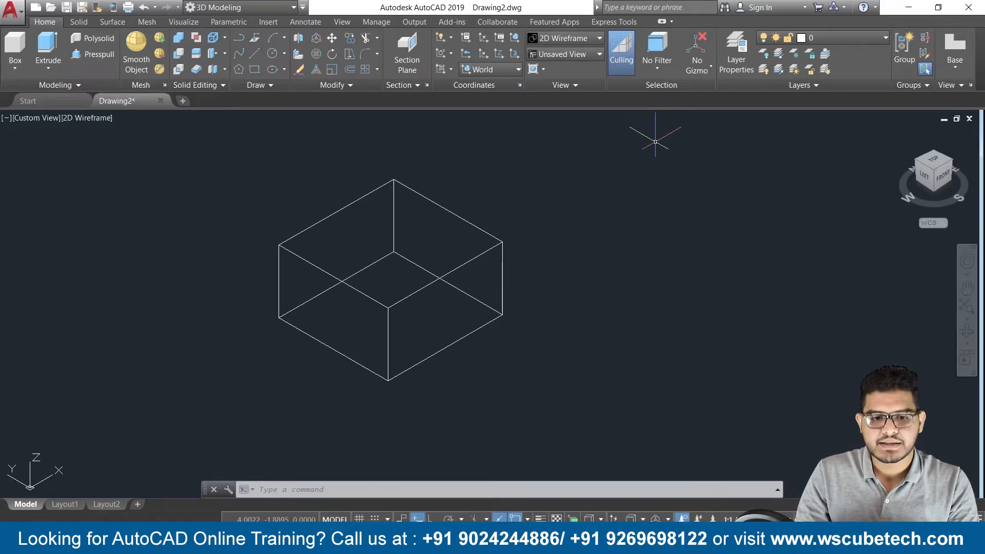
pyautogui.click(452, 55)
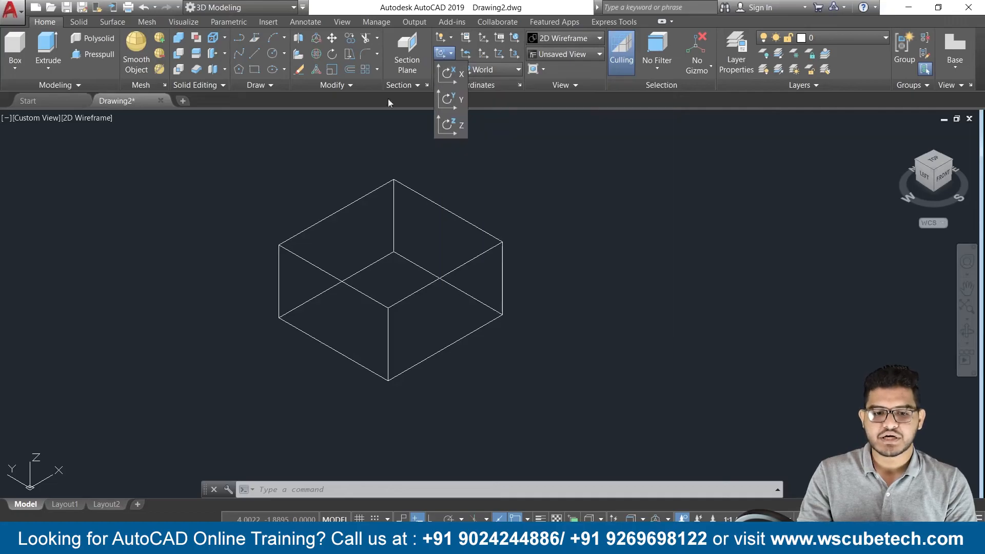
pyautogui.click(444, 77)
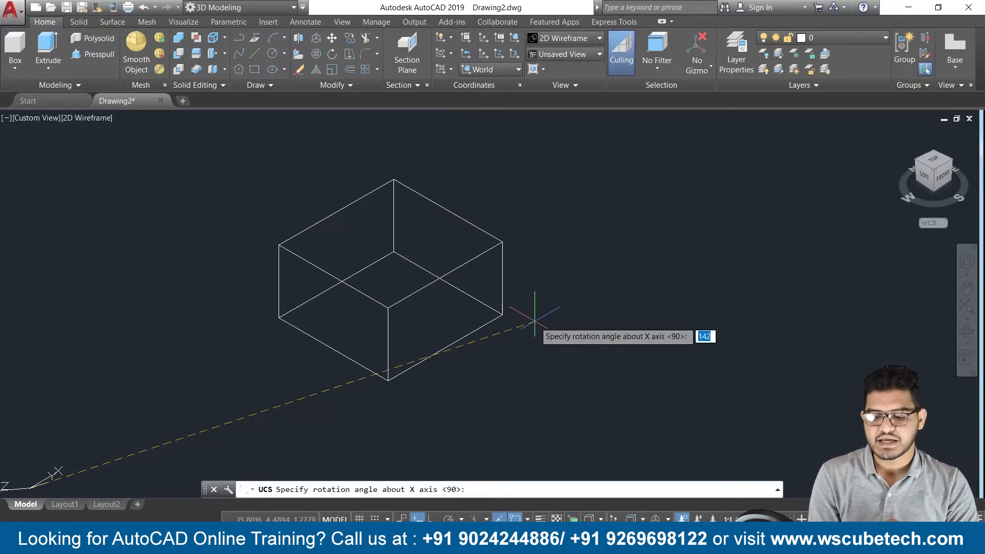
pyautogui.write('45')
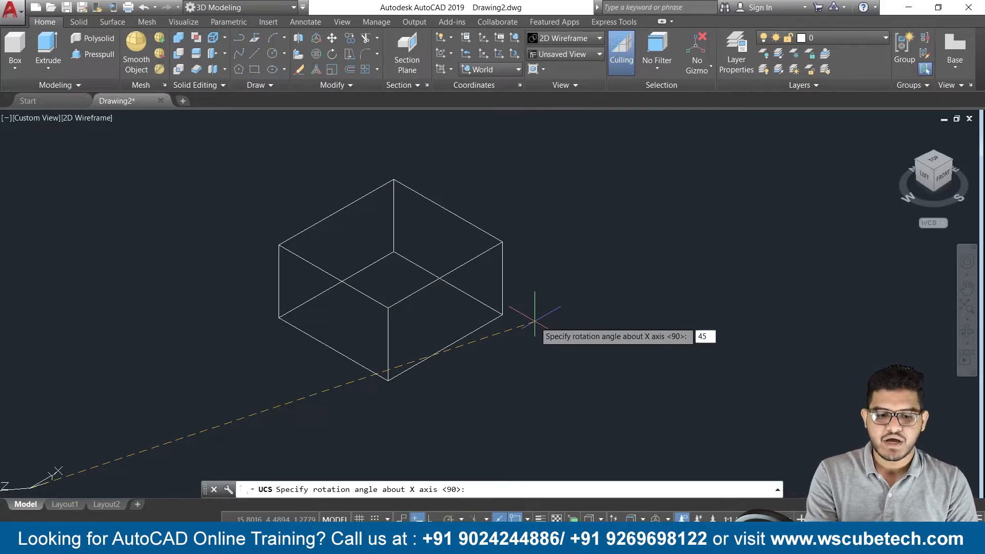
pyautogui.press('Return')
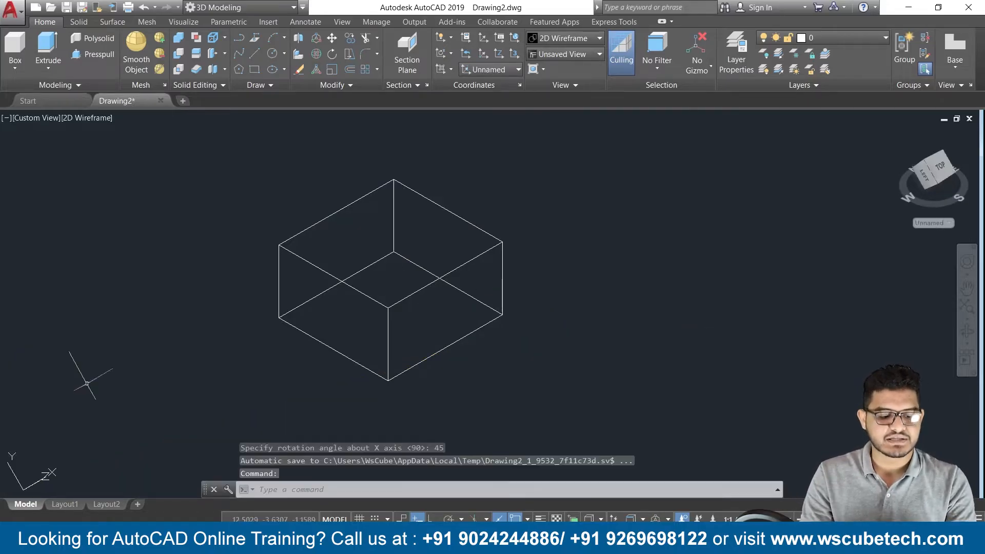
# - Orbit the model to inspect the tilted UCS, return to the home view and restore the World coordinate system
pyautogui.keyDown('shift'); pyautogui.moveTo(140, 397); pyautogui.dragTo(95, 412, button='middle'); pyautogui.keyUp('shift')
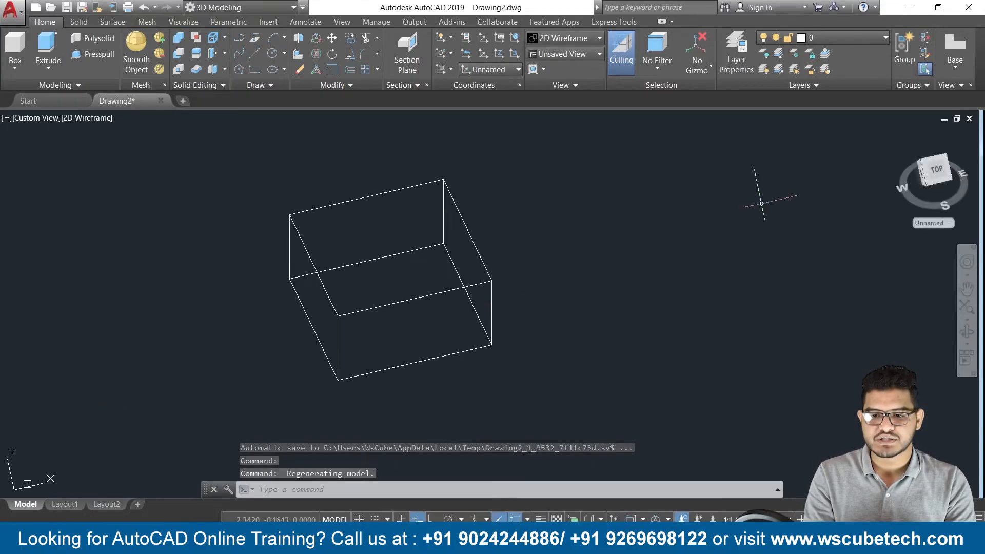
pyautogui.click(898, 131)
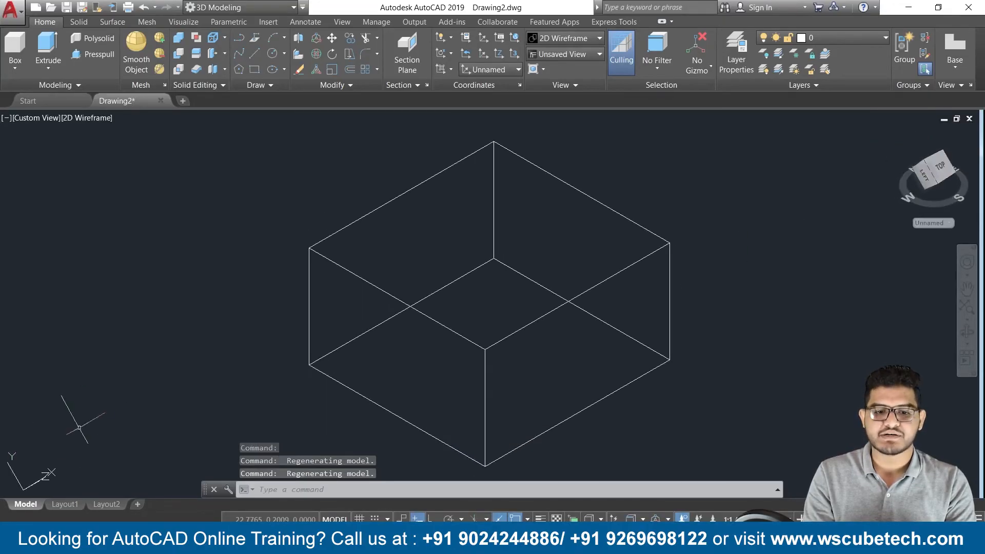
pyautogui.click(507, 71)
pyautogui.click(475, 86)
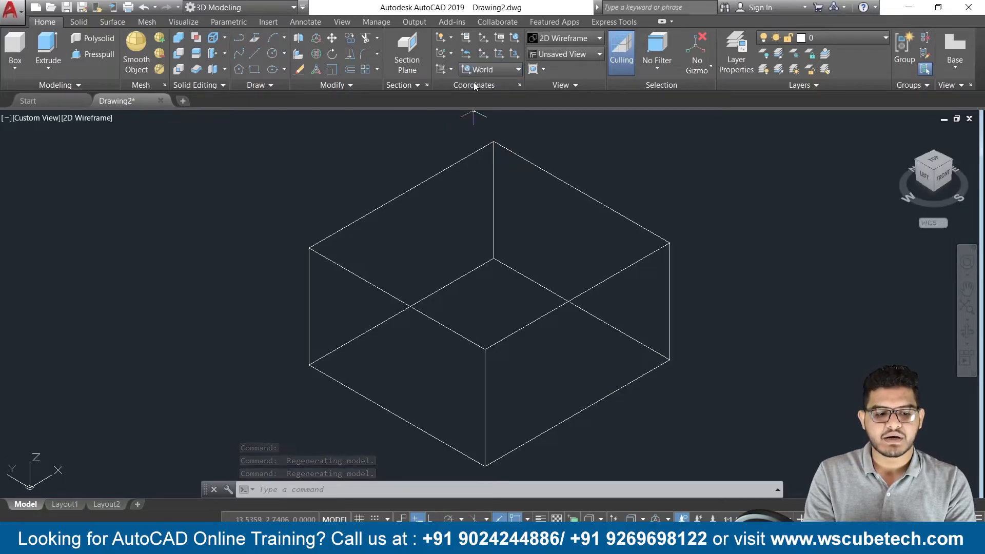
# - Rotate the UCS 60 degrees about the Y axis
pyautogui.click(450, 55)
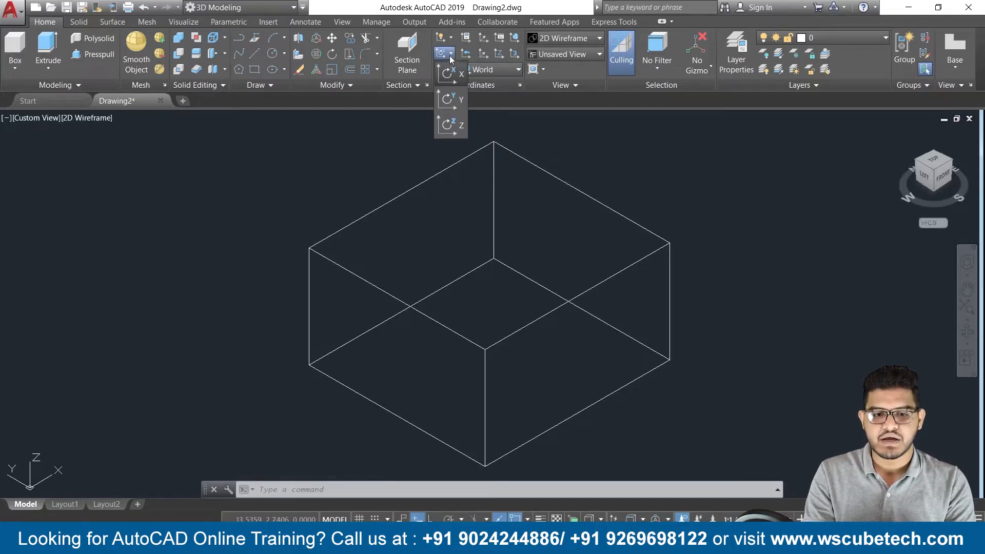
pyautogui.click(449, 101)
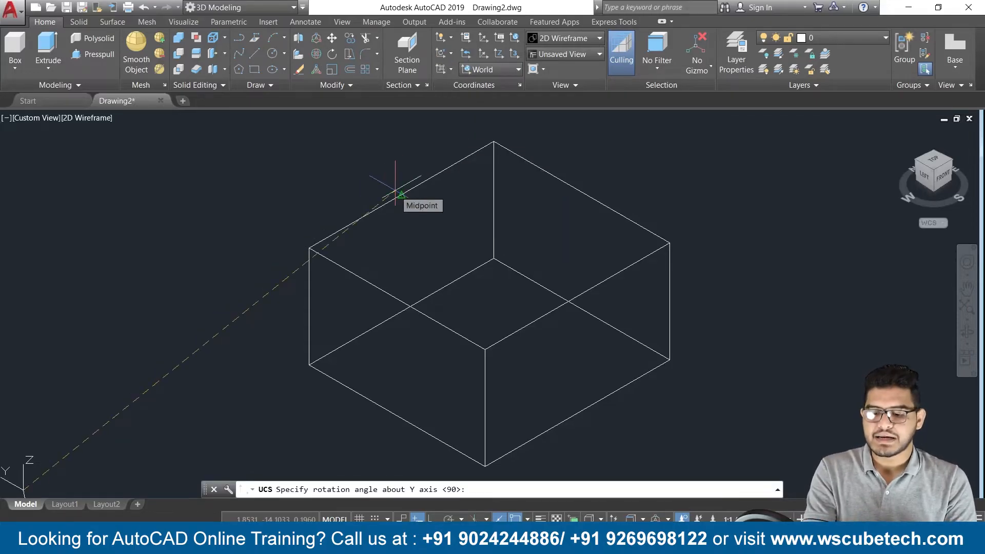
pyautogui.write('60')
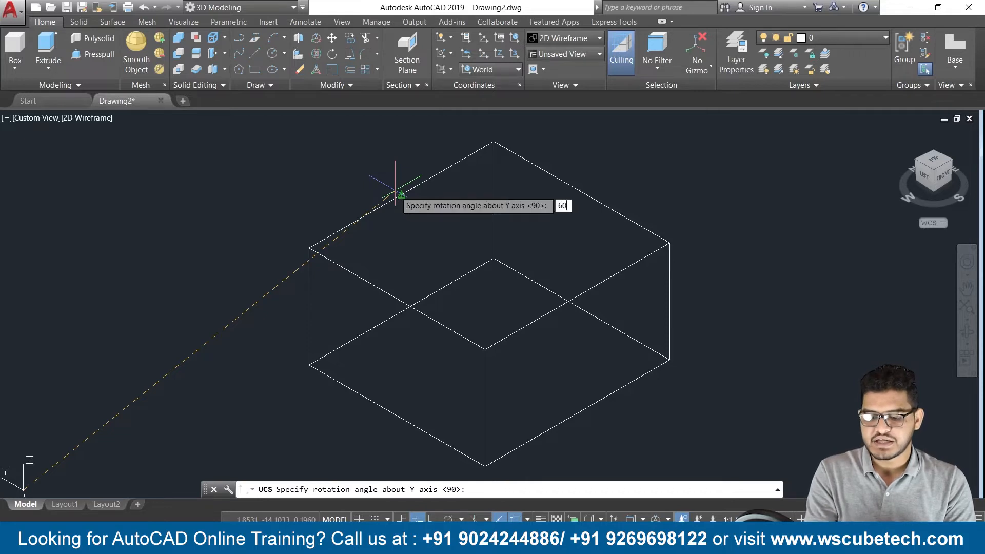
pyautogui.press('Return')
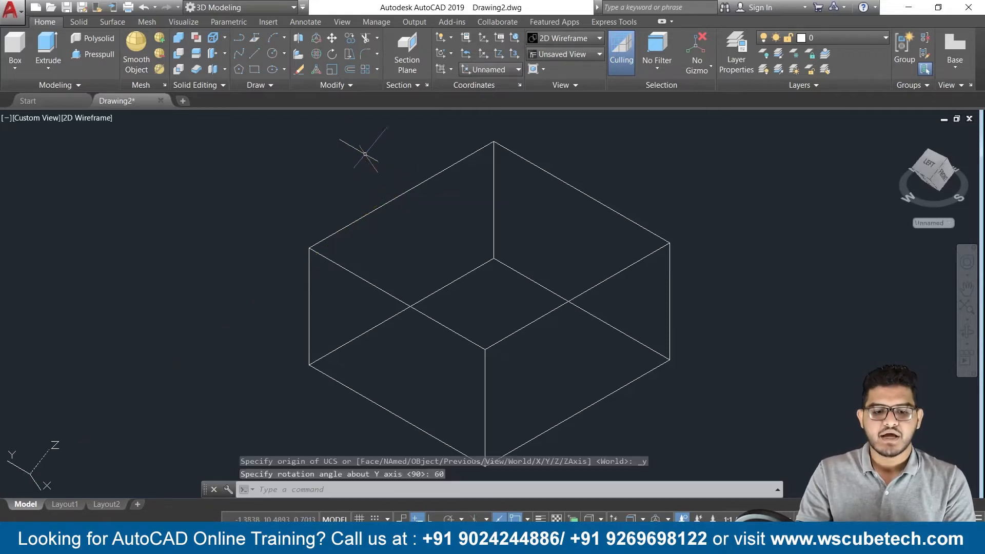
# - Draw a tilted box with a height of about 2.72 in the empty space left of the existing box
pyautogui.scroll(-3, 393, 239)
pyautogui.scroll(3, 391, 235)
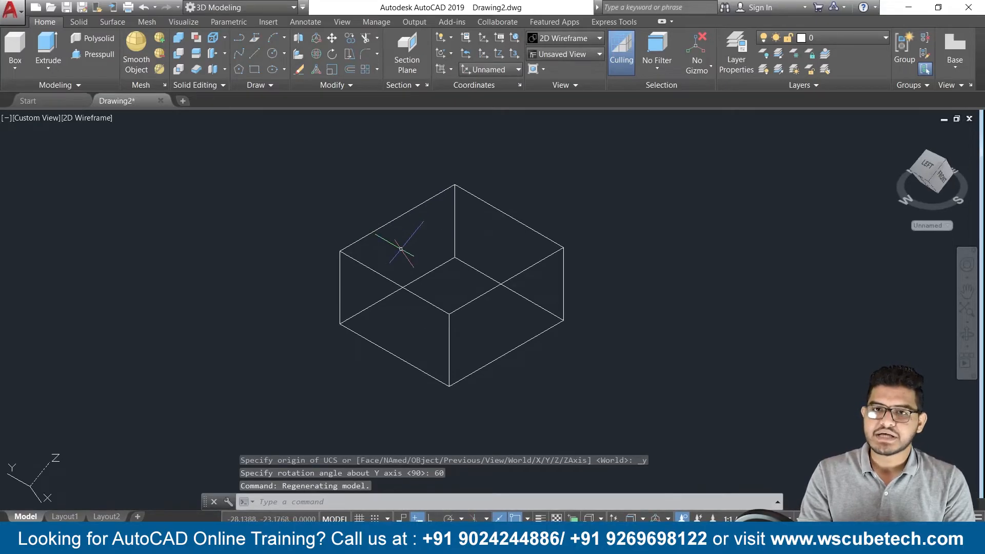
pyautogui.click(14, 45)
pyautogui.click(141, 319)
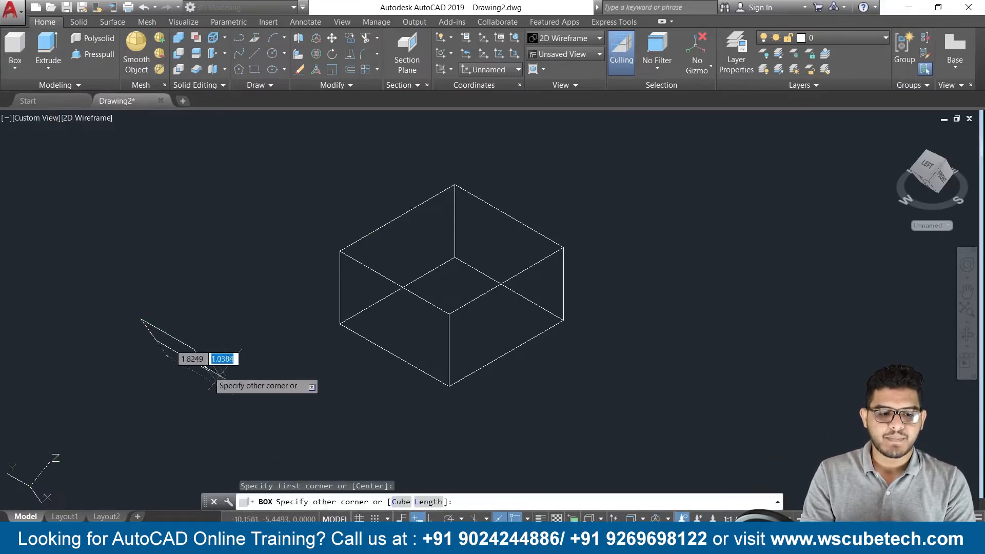
pyautogui.click(248, 405)
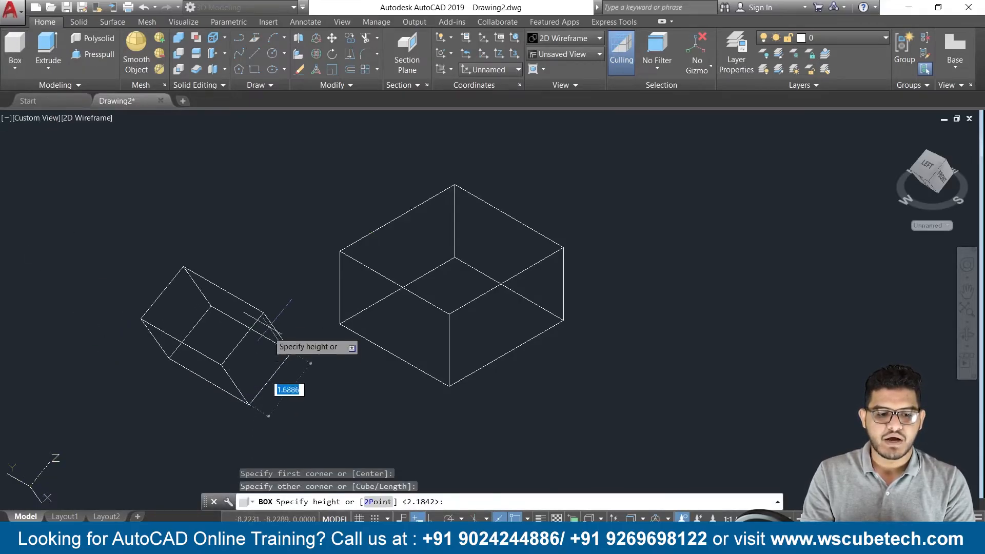
pyautogui.click(277, 285)
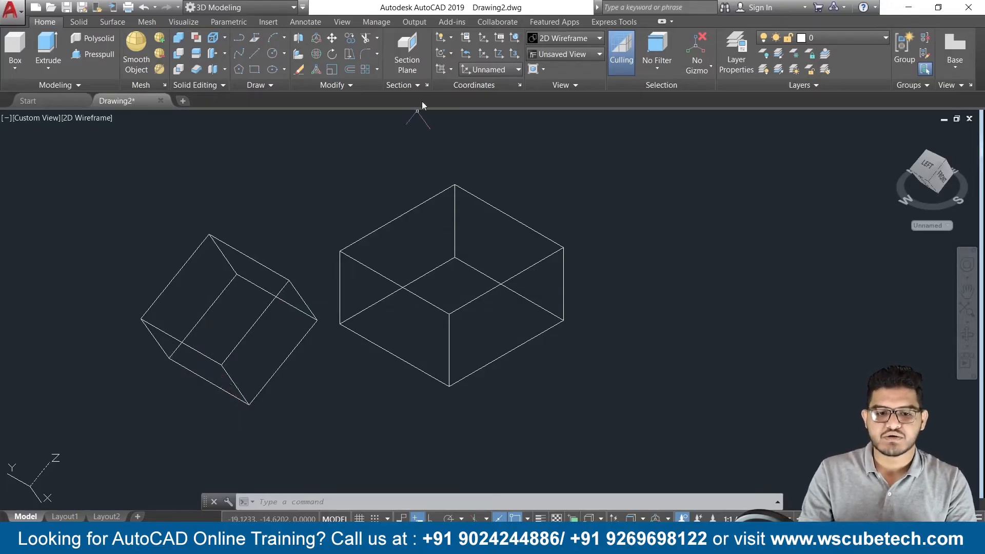
# - Rotate the current UCS 90 degrees about the Z axis
pyautogui.click(451, 53)
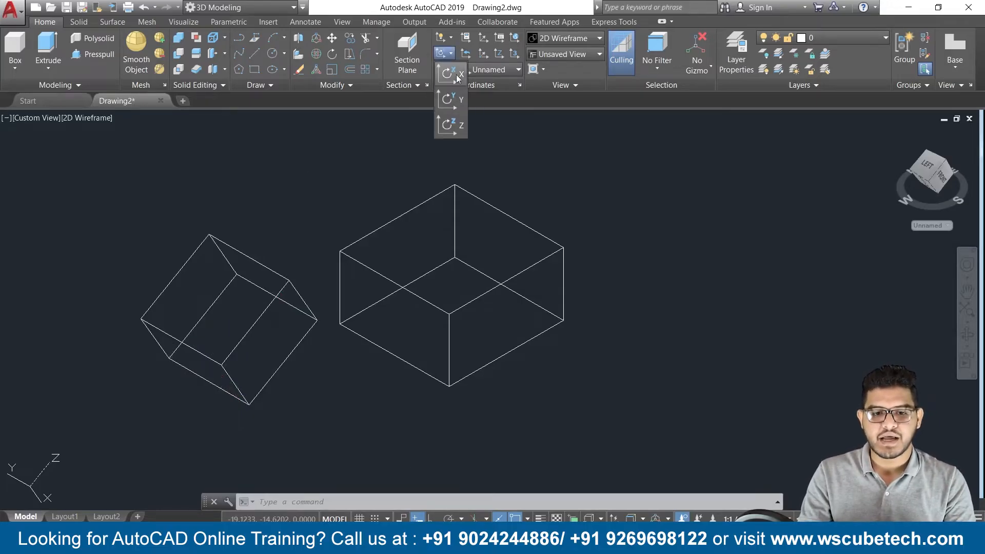
pyautogui.click(454, 129)
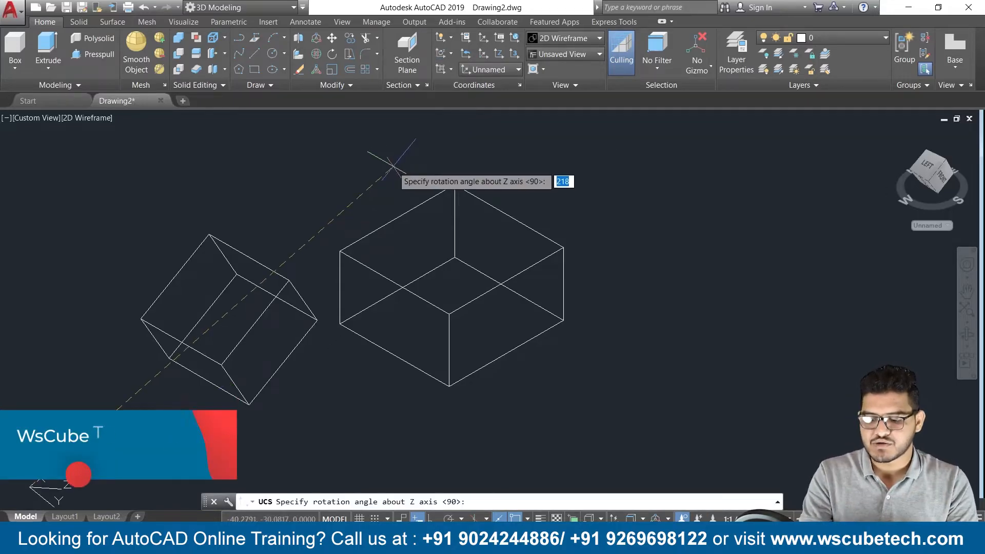
pyautogui.write('90')
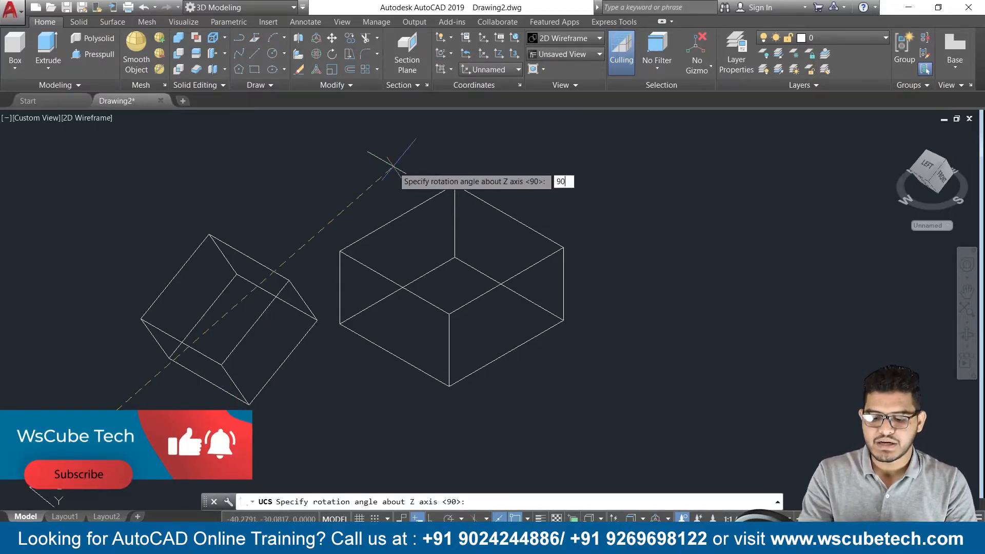
pyautogui.press('Return')
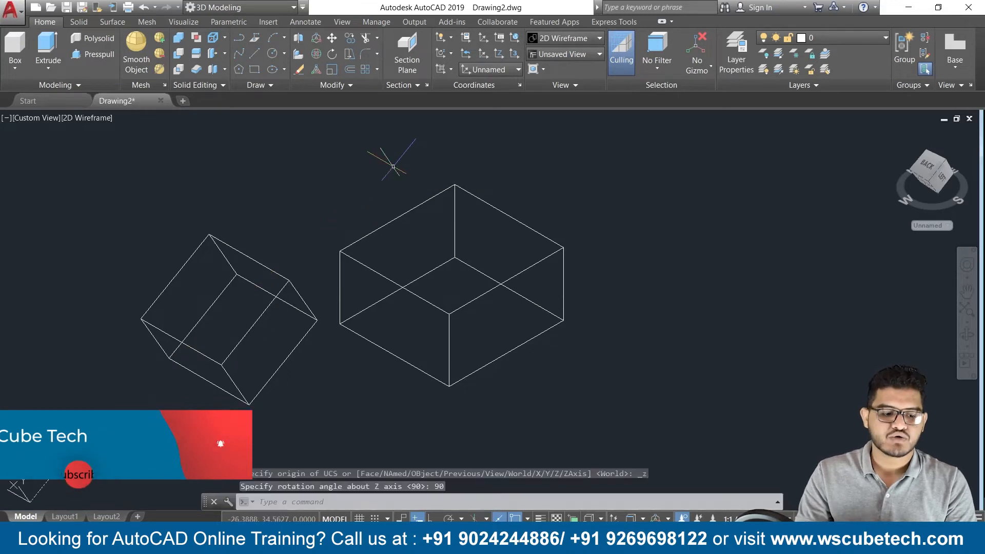
# - Draw another tilted box in the empty space right of the original box, aligned to the current UCS
pyautogui.click(12, 49)
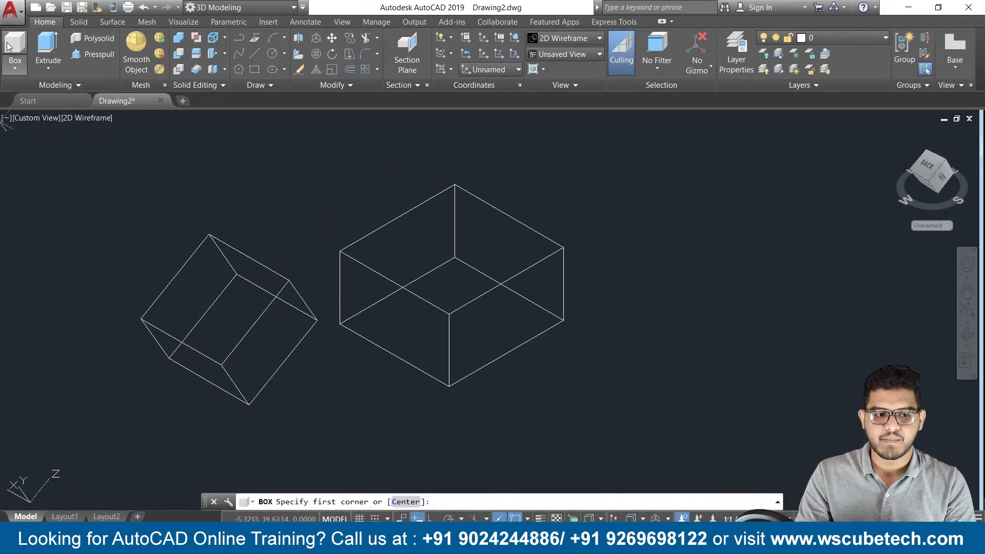
pyautogui.click(635, 233)
pyautogui.click(733, 330)
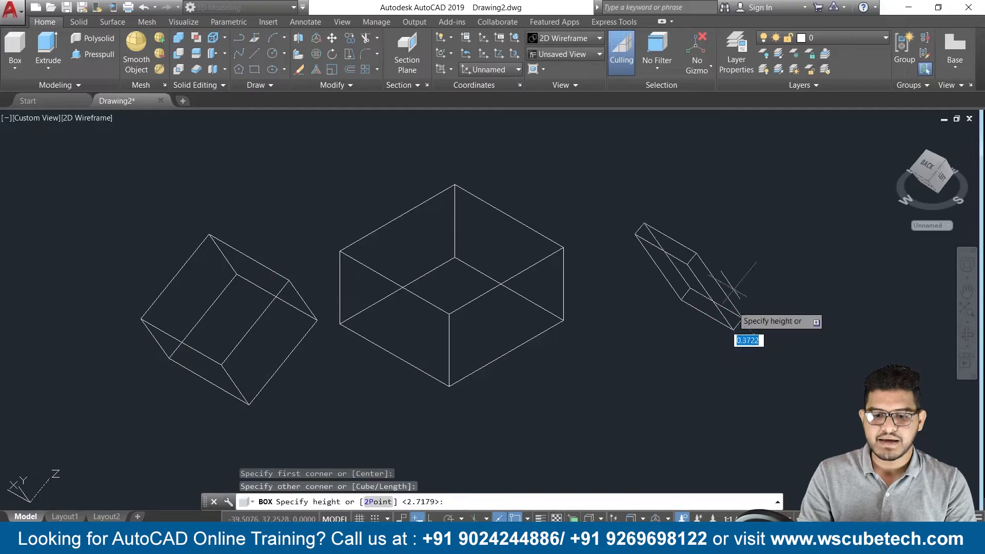
pyautogui.click(767, 308)
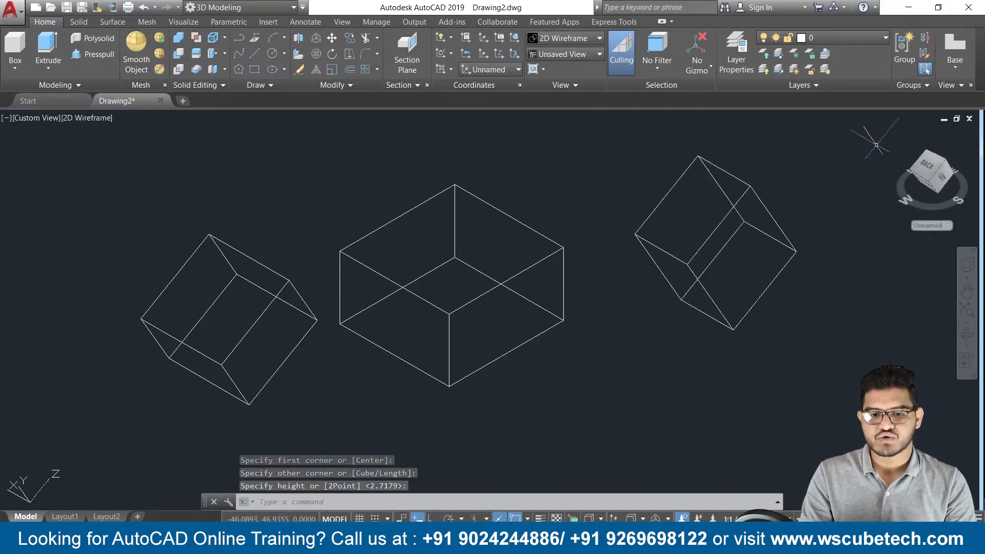
# - Make the World coordinate system current and return the model to the home view
pyautogui.click(498, 70)
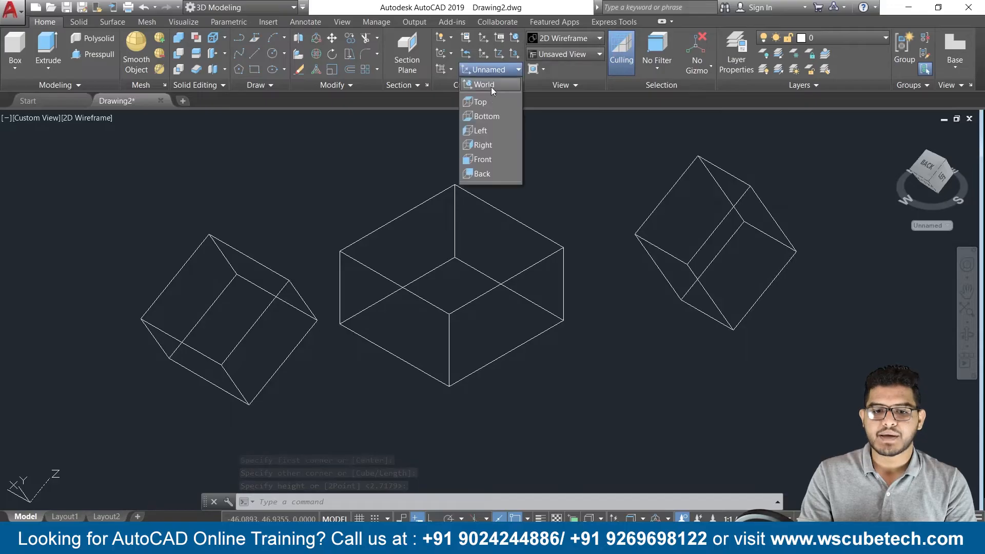
pyautogui.click(491, 87)
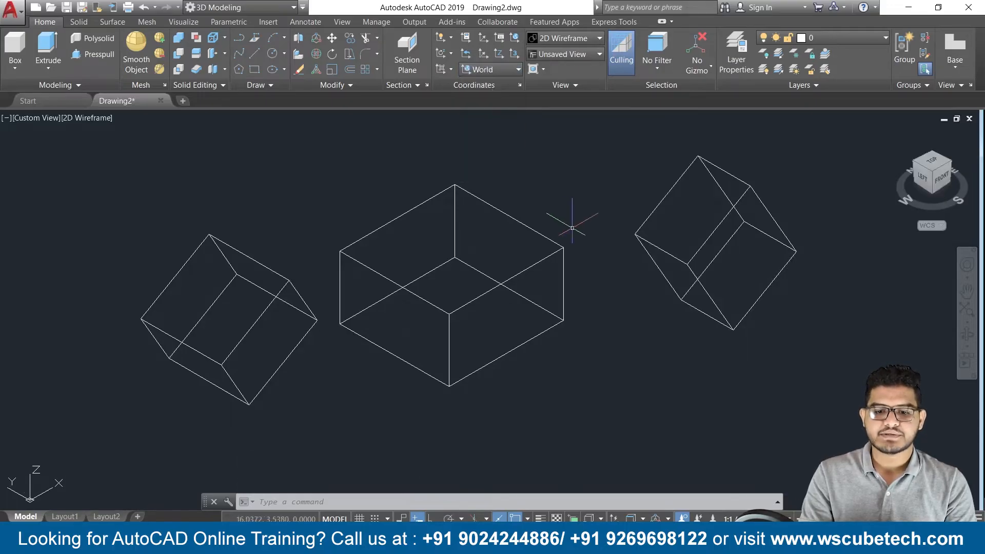
pyautogui.click(897, 133)
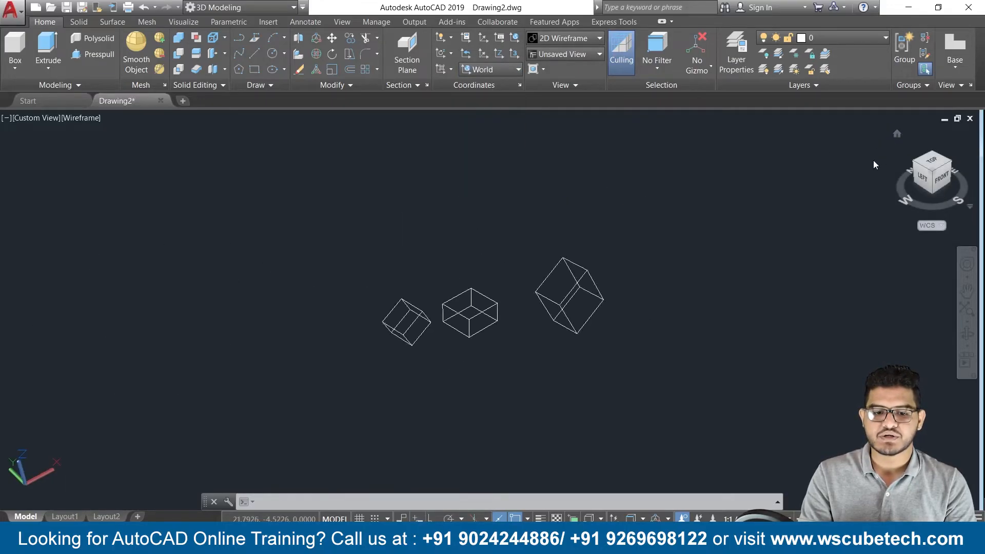
# - Rotate the UCS 45 degrees about the Y axis, leaving free space right of the three boxes in view
pyautogui.scroll(4, 418, 257)
pyautogui.moveTo(433, 260); pyautogui.dragTo(732, 262, button='middle')
pyautogui.scroll(4, 733, 262)
pyautogui.moveTo(462, 304); pyautogui.dragTo(724, 204, button='middle')
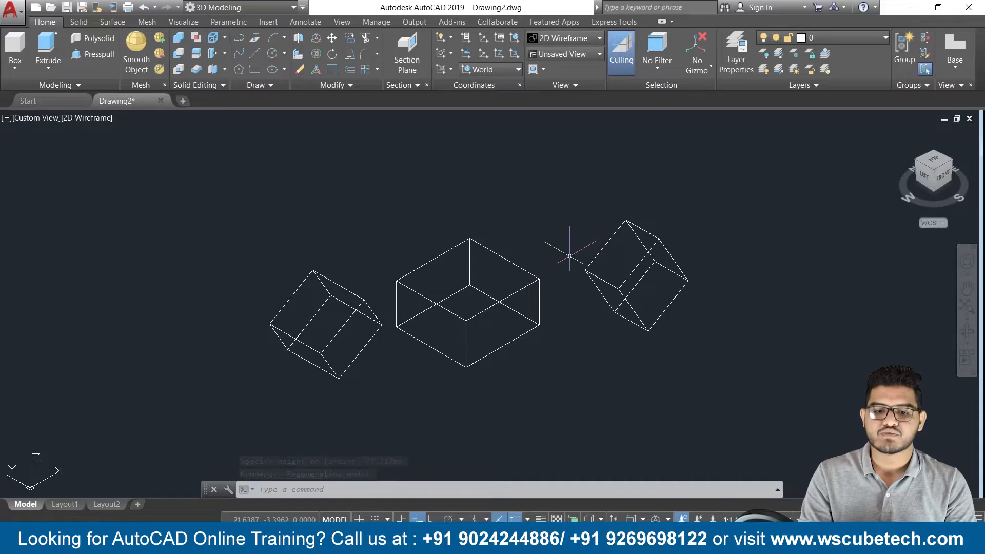
pyautogui.scroll(3, 560, 240)
pyautogui.scroll(-3, 560, 240)
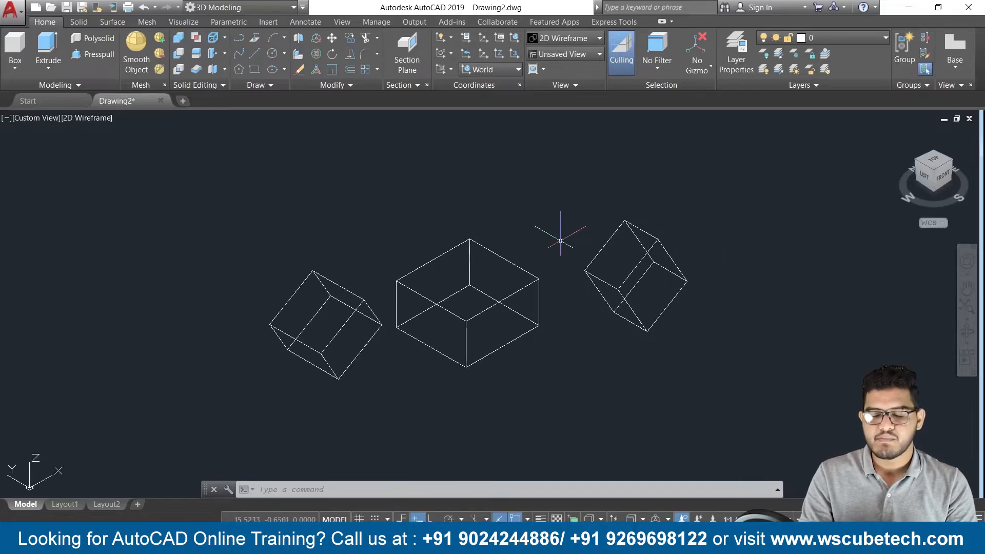
pyautogui.moveTo(561, 240); pyautogui.dragTo(464, 240, button='middle')
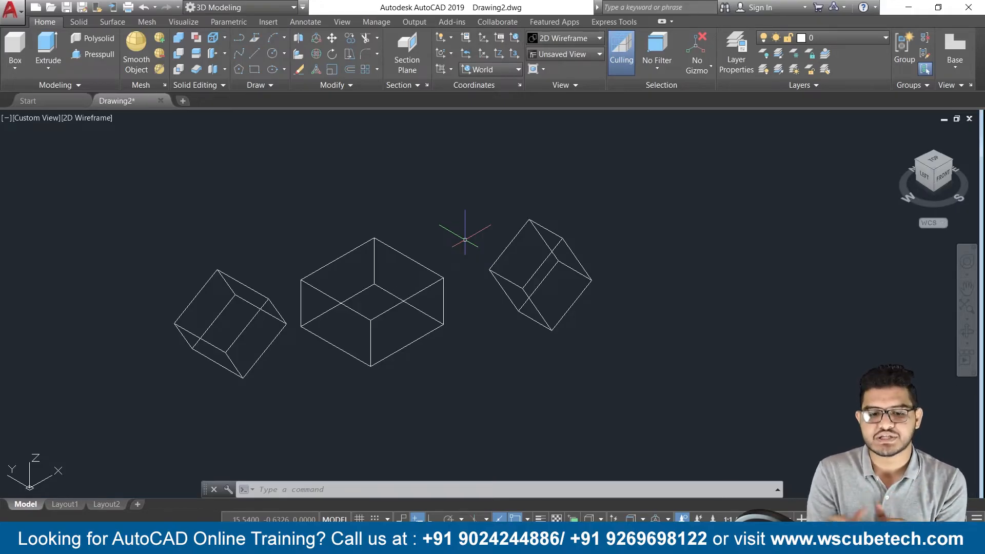
pyautogui.moveTo(645, 276); pyautogui.dragTo(576, 286, button='middle')
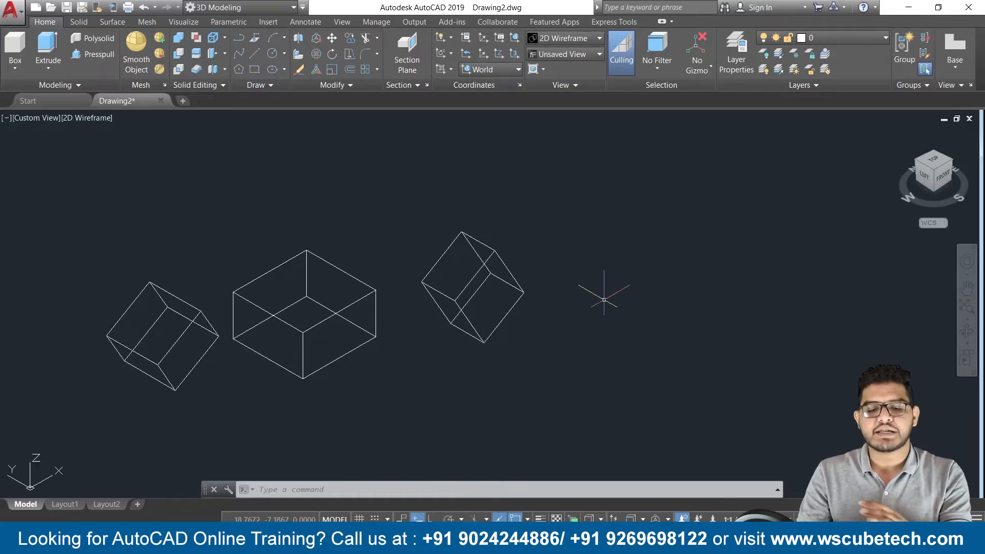
pyautogui.click(451, 54)
pyautogui.click(451, 98)
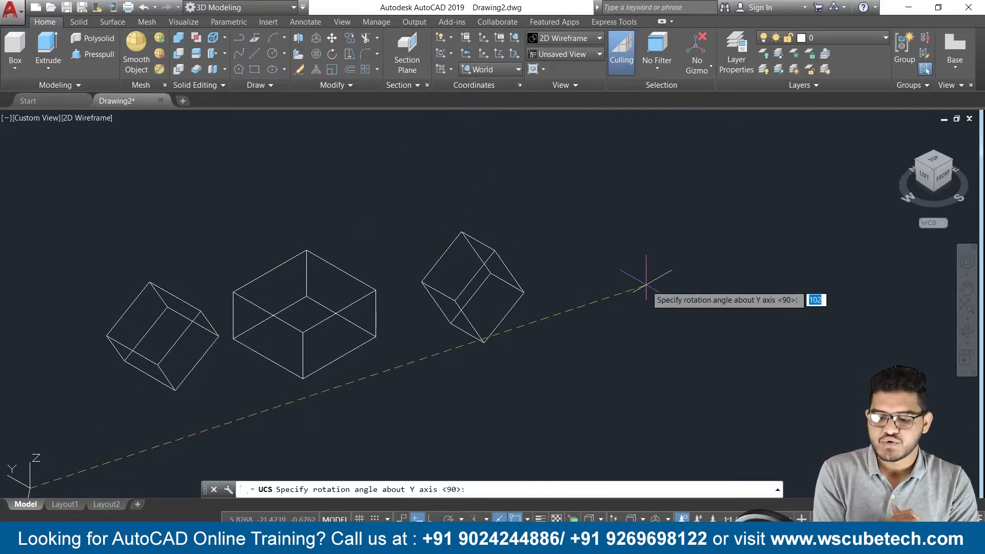
pyautogui.press('Return')
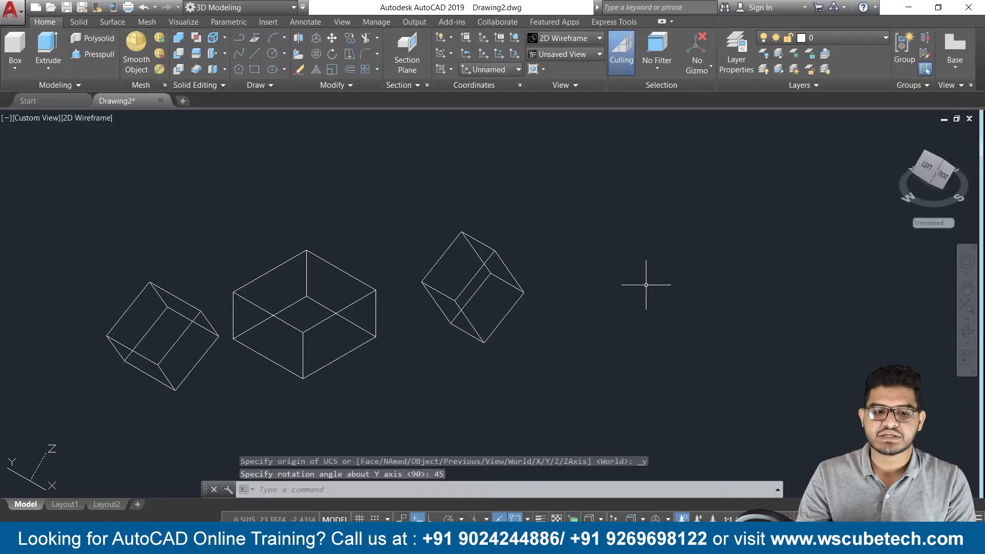
# - Draw a fourth box to the right of the three existing boxes, aligned to the rotated UCS
pyautogui.click(15, 41)
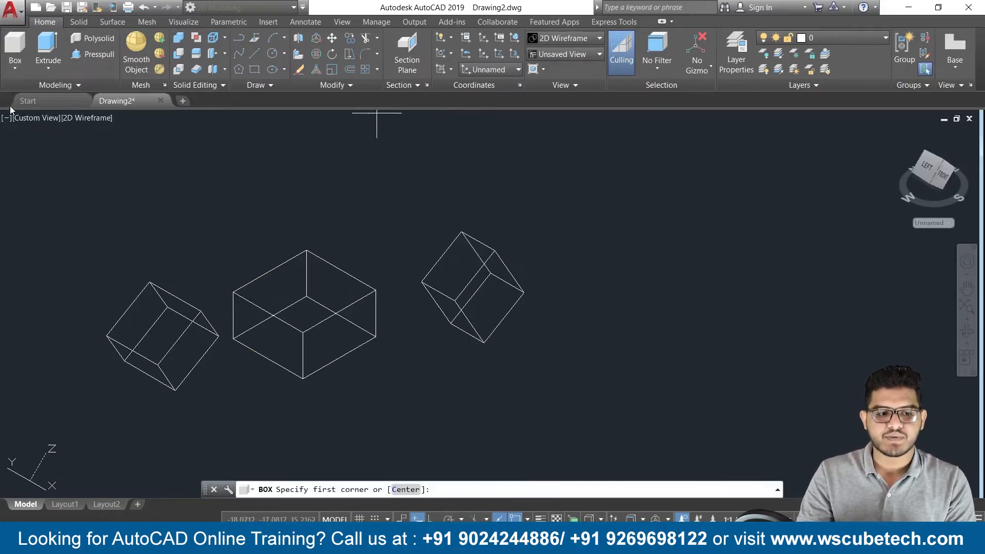
pyautogui.click(625, 254)
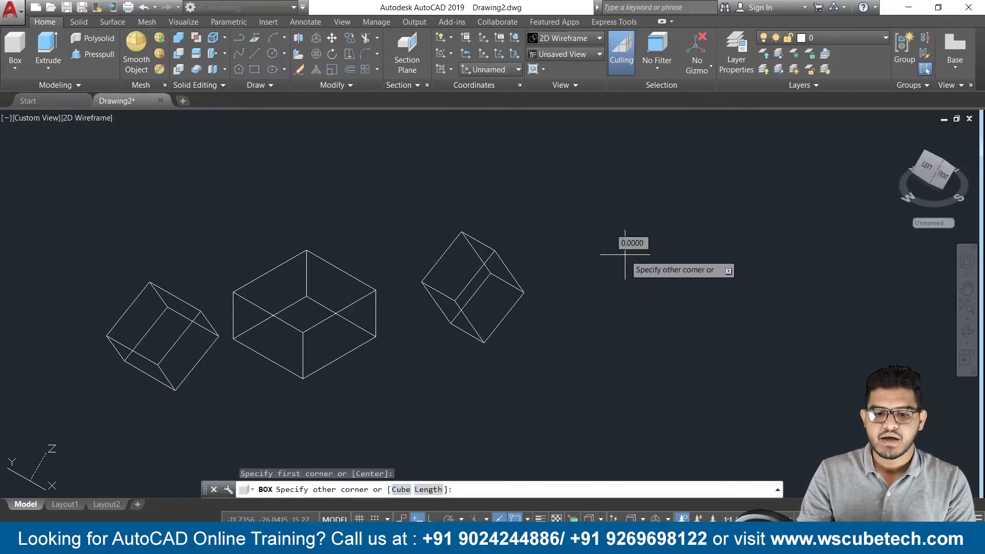
pyautogui.click(677, 381)
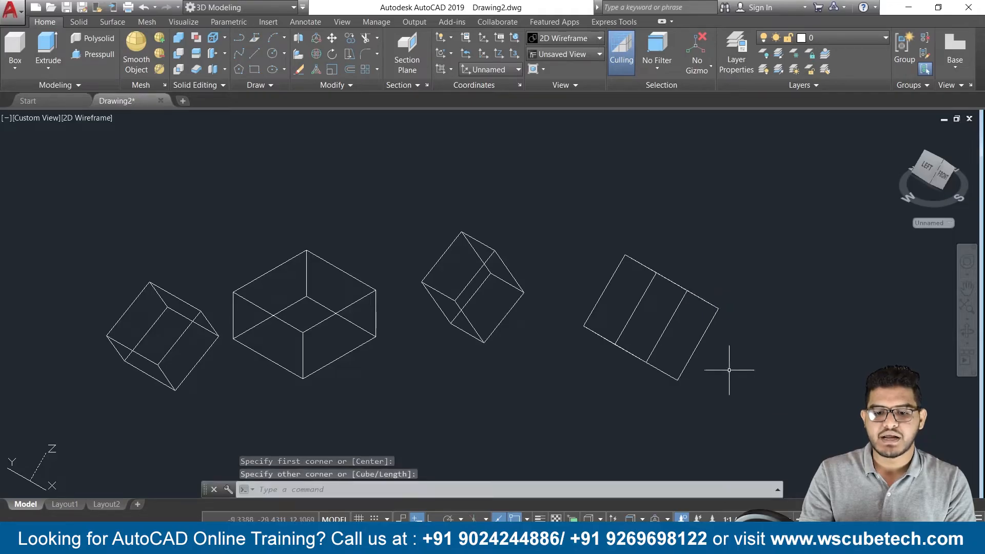
# - Make the World coordinate system current and orbit the model to view the four boxes from another angle
pyautogui.click(487, 69)
pyautogui.click(482, 84)
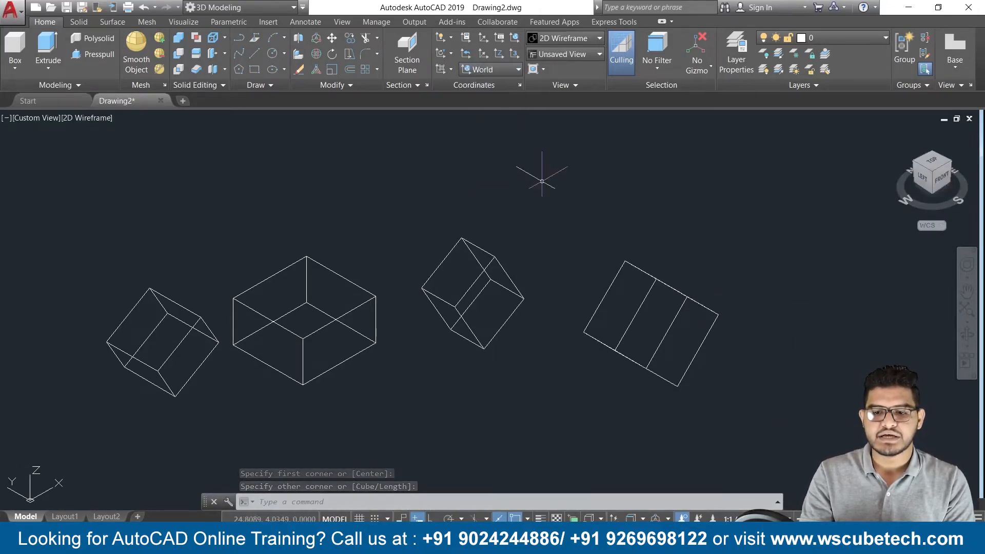
pyautogui.scroll(-4, 703, 219)
pyautogui.scroll(4, 697, 220)
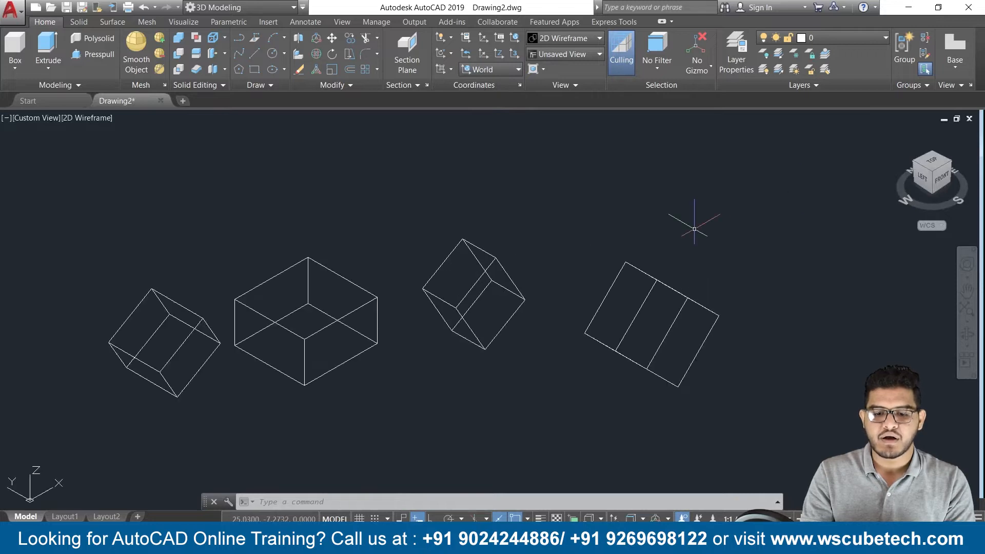
pyautogui.keyDown('shift'); pyautogui.moveTo(697, 220); pyautogui.dragTo(721, 249, button='middle'); pyautogui.keyUp('shift')
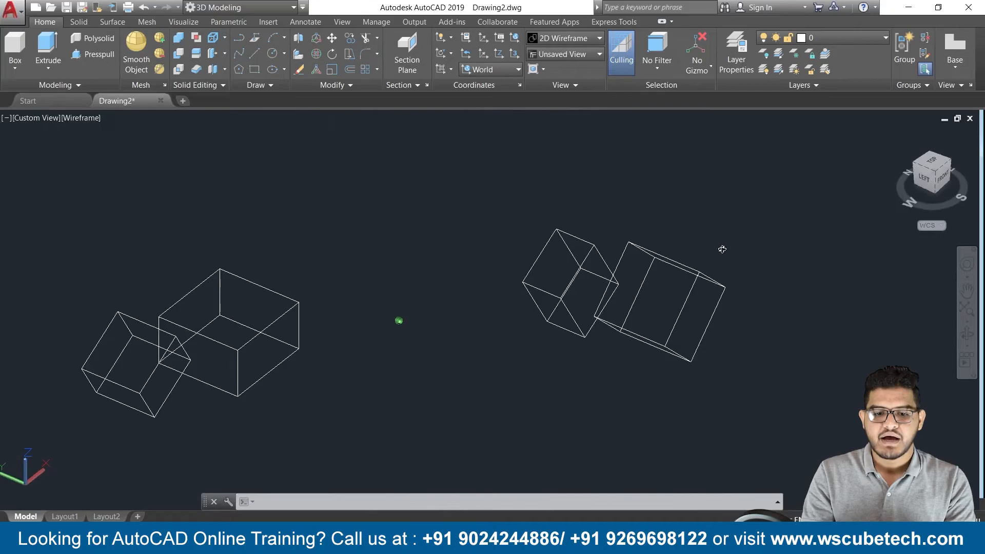
pyautogui.click(482, 69)
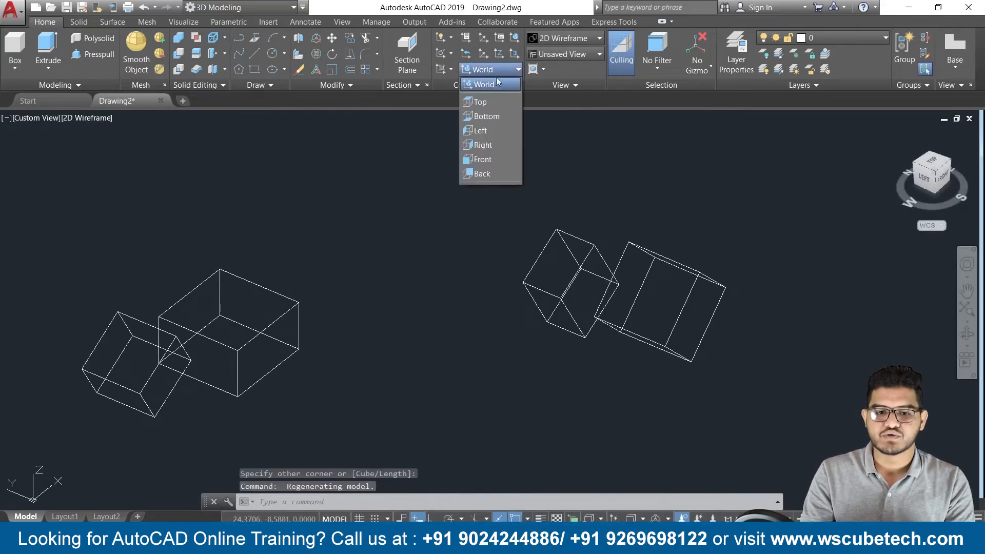
pyautogui.click(497, 78)
pyautogui.scroll(-4, 444, 189)
pyautogui.scroll(4, 444, 188)
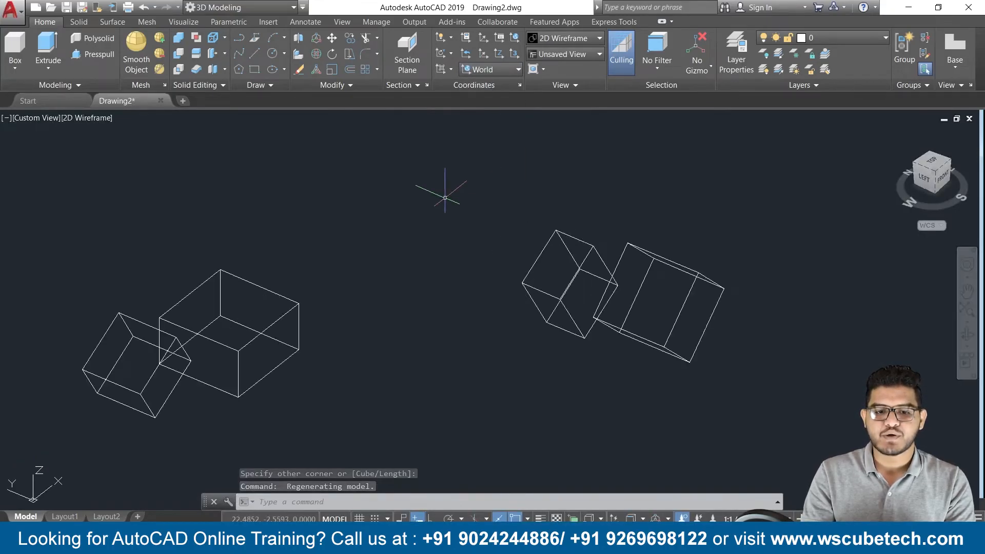
# - Restore the previous UCS, and return to the World coordinate system
pyautogui.click(451, 54)
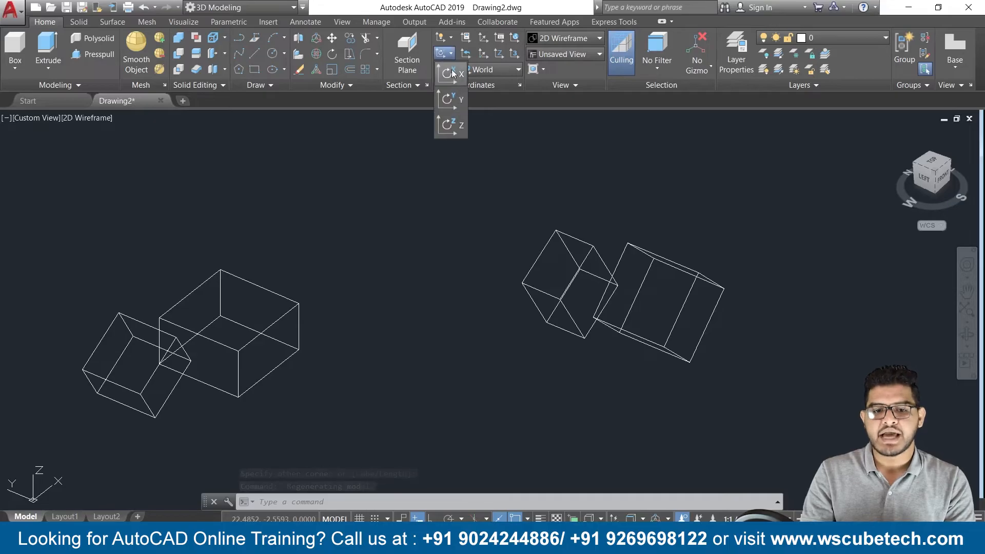
pyautogui.click(455, 188)
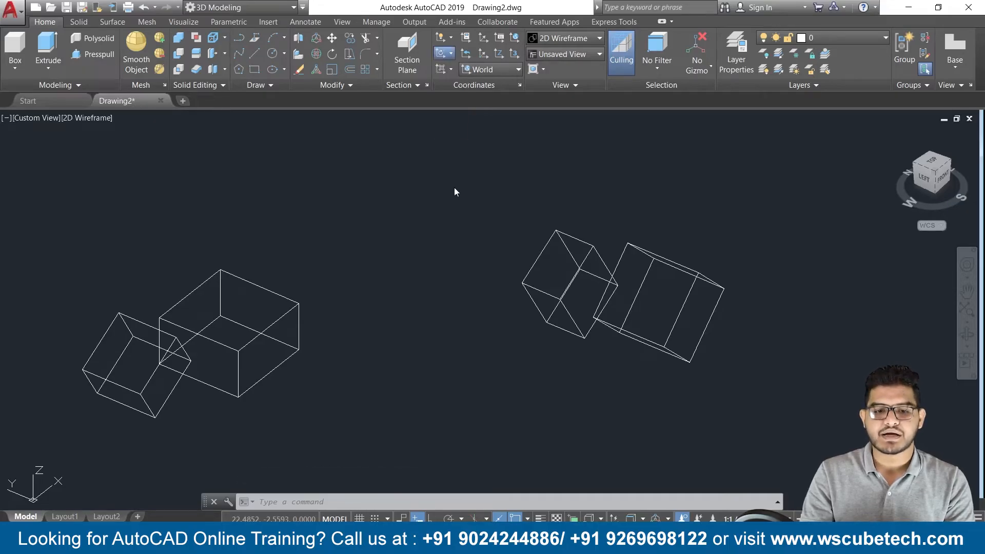
pyautogui.click(465, 56)
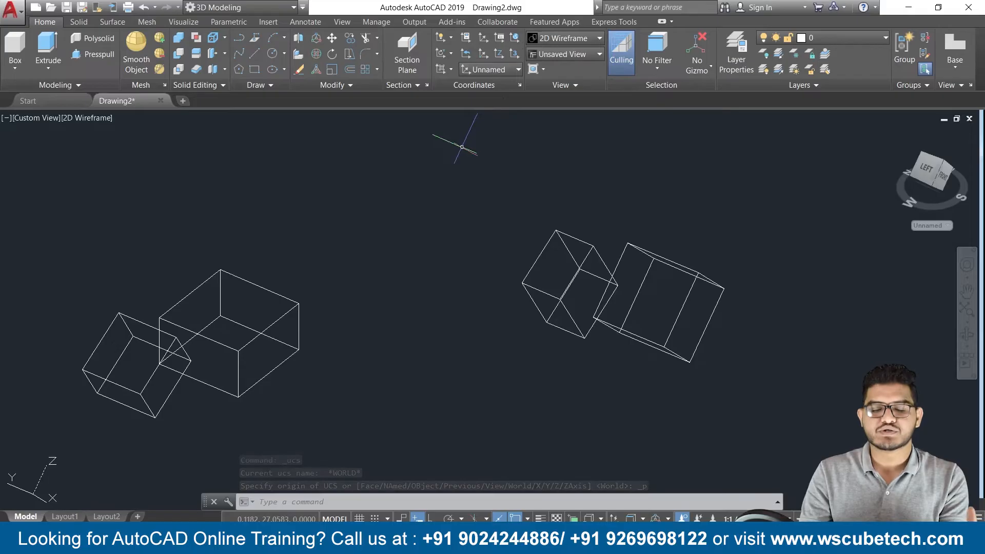
pyautogui.click(499, 72)
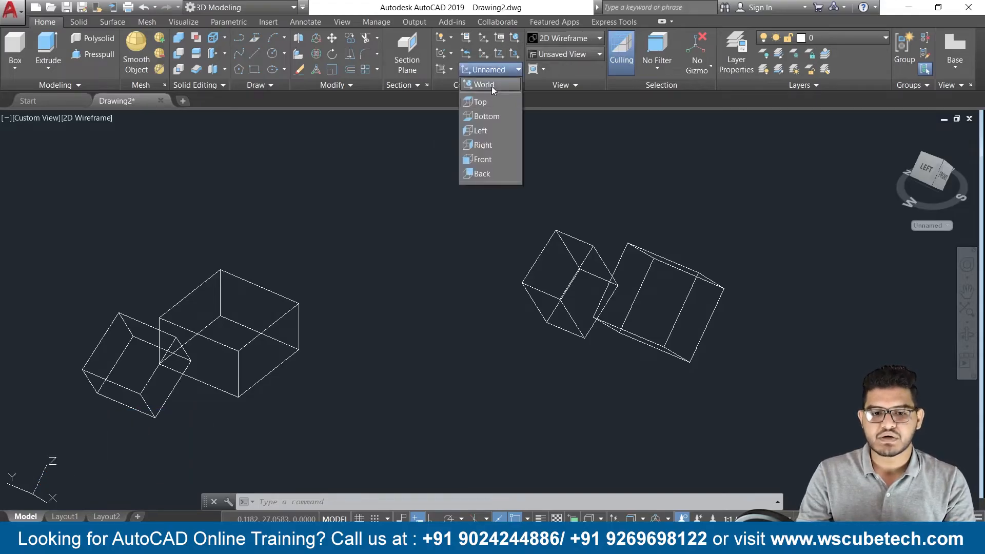
pyautogui.click(492, 86)
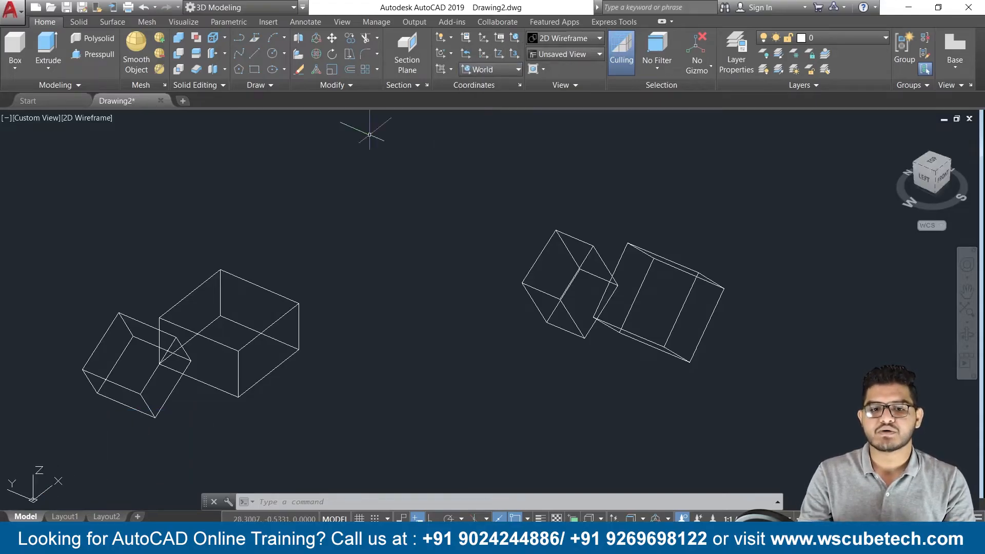
# - Move the UCS origin to the empty space between the two pairs of boxes, and again beside the large box's front base corner
pyautogui.click(484, 52)
pyautogui.click(426, 295)
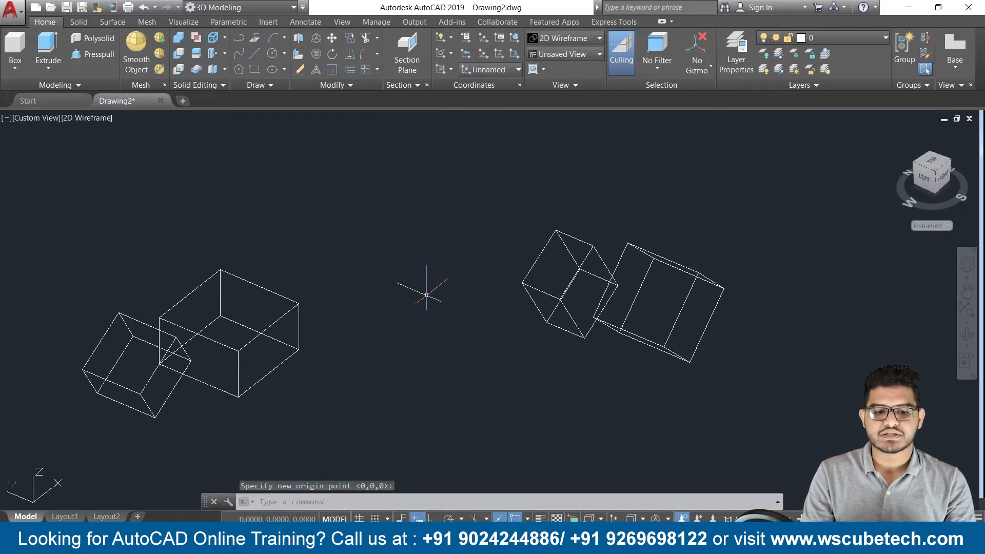
pyautogui.click(482, 53)
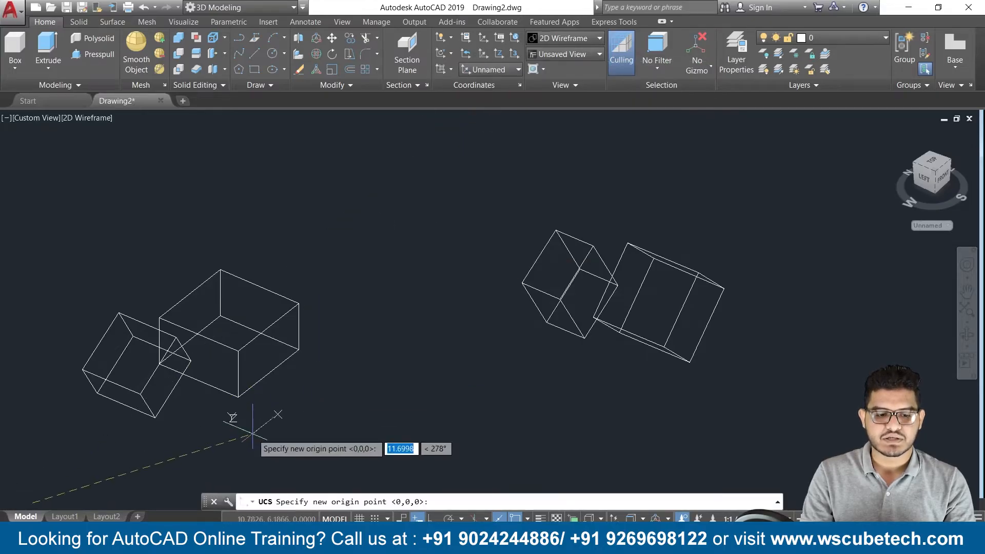
pyautogui.click(250, 388)
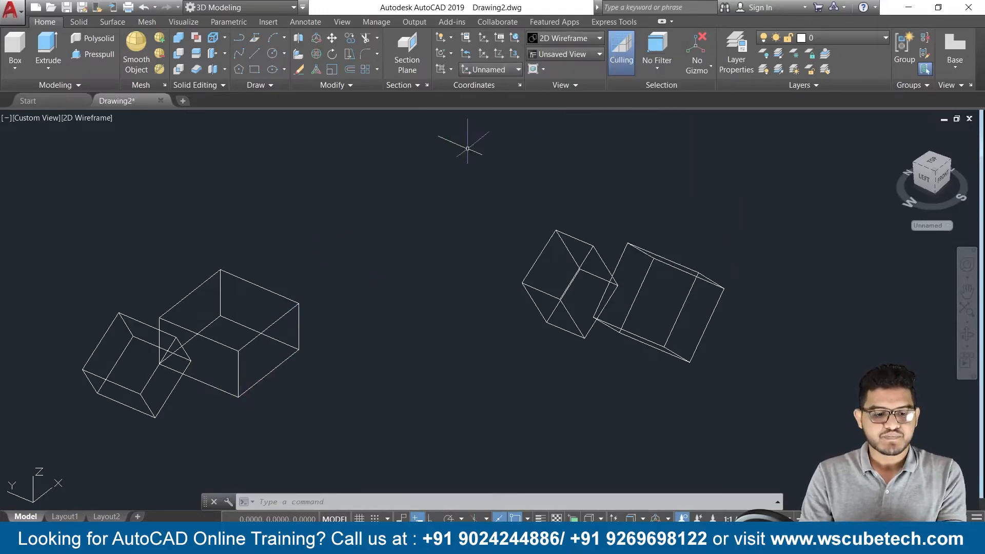
# - Erase all four boxes and make the World coordinate system current
pyautogui.hotkey('ctrl', 'a')
pyautogui.press('Delete')
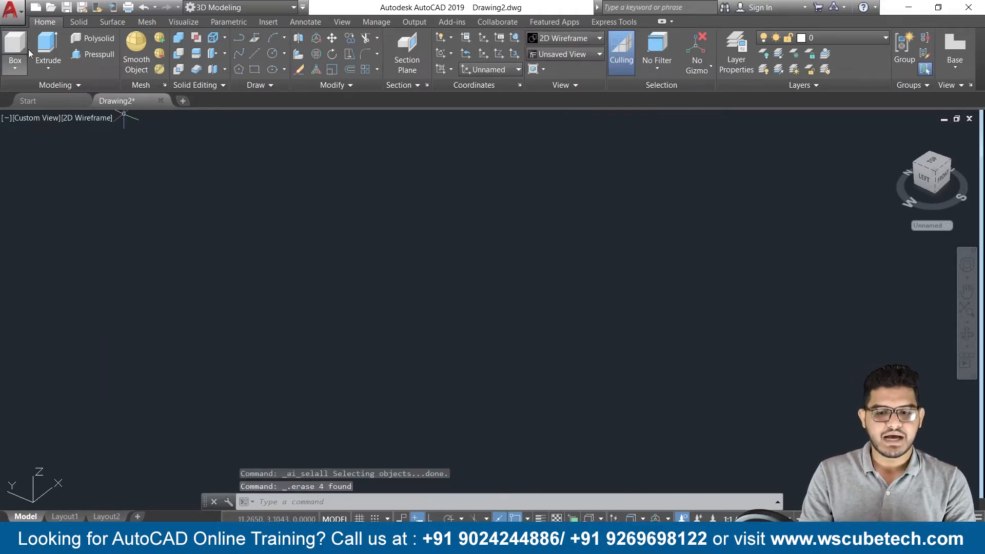
pyautogui.click(484, 70)
pyautogui.click(495, 85)
# - Draw a box about 3.74 high in the middle of the empty model space, aligned to World
pyautogui.click(15, 46)
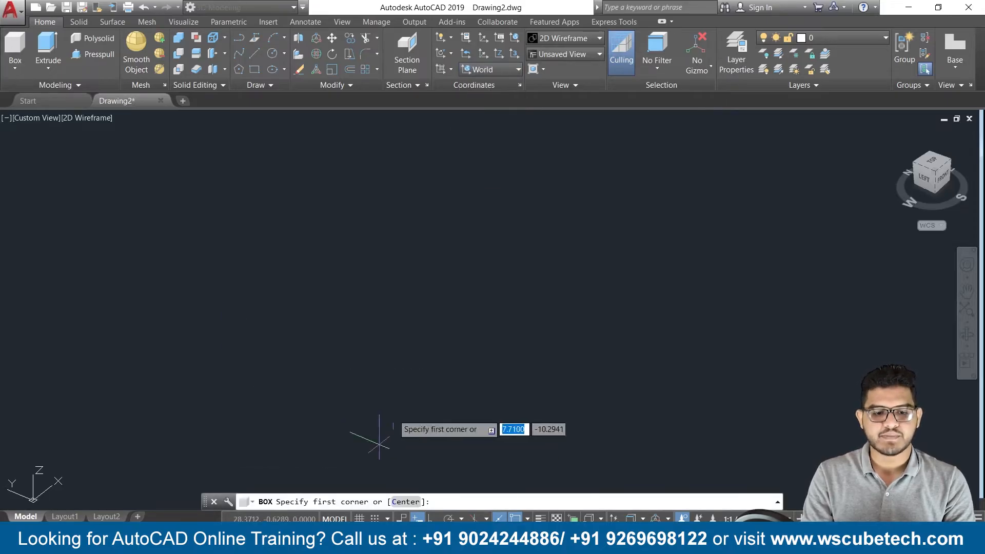
pyautogui.click(361, 330)
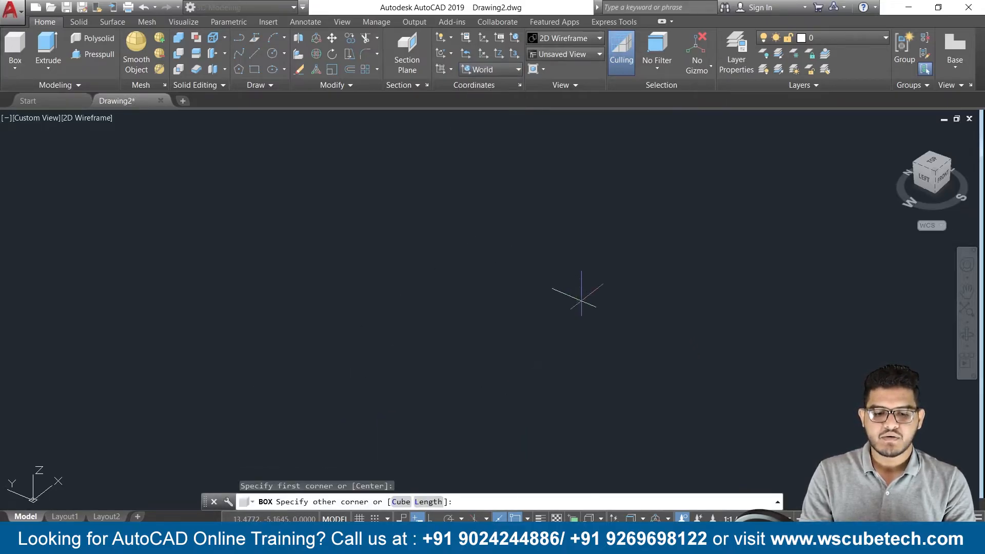
pyautogui.click(581, 300)
pyautogui.click(560, 210)
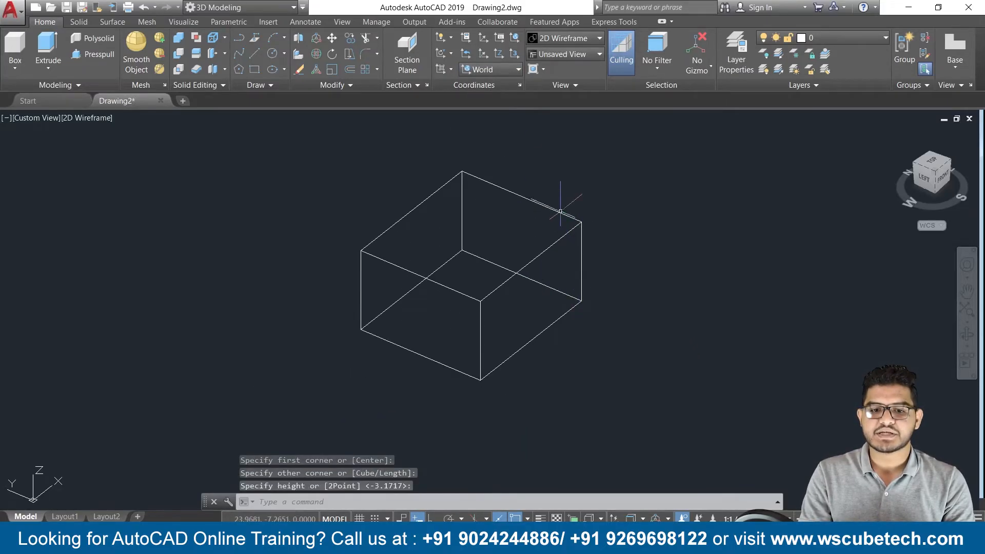
# - Define a UCS by Z-axis vector with its origin at the box's leftmost base corner and positive Z pointing outward, away from the box
pyautogui.click(500, 58)
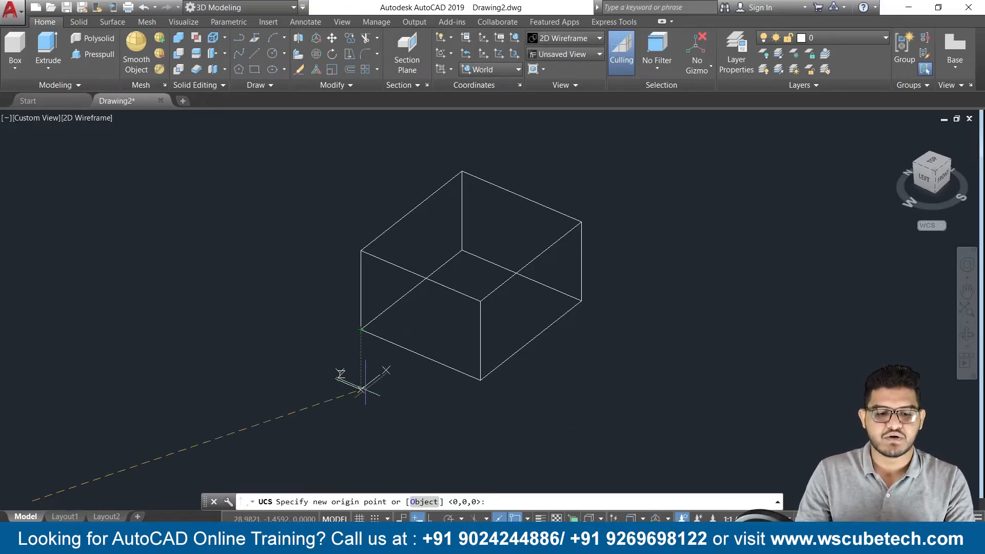
pyautogui.click(360, 329)
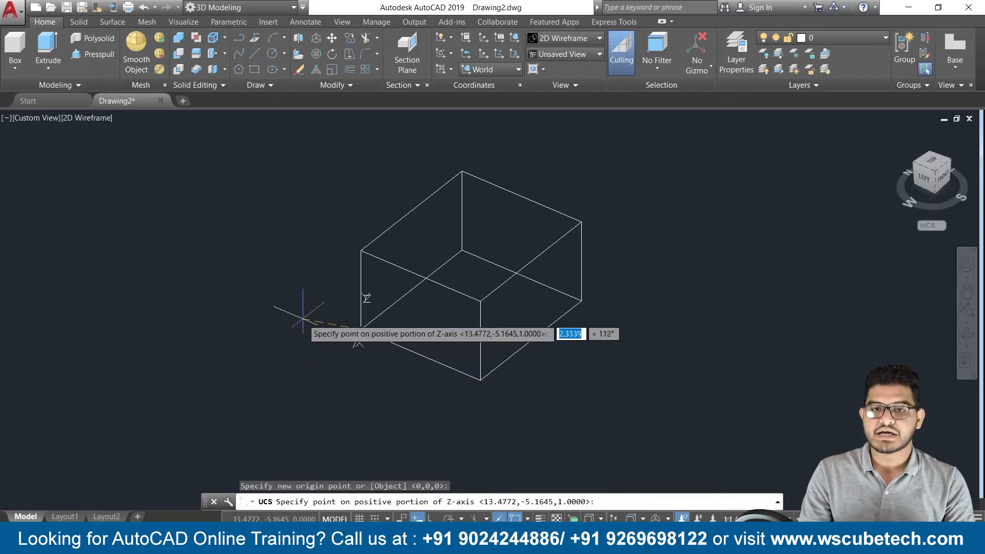
pyautogui.click(327, 355)
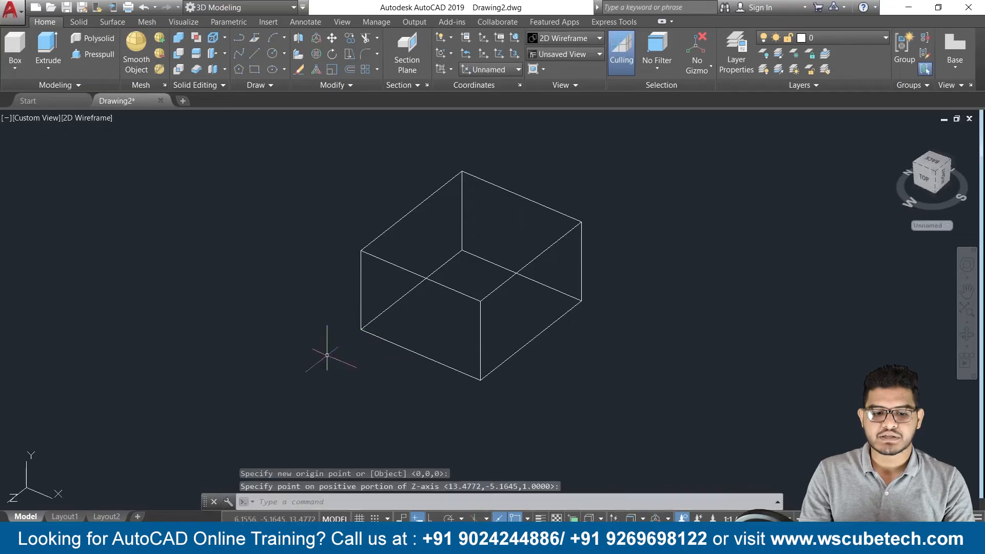
# - Draw a second box left of the existing one in the current UCS, with a height of about 10.17 along the Z axis
pyautogui.moveTo(125, 444); pyautogui.dragTo(210, 390, button='middle')
pyautogui.scroll(-4, 190, 396)
pyautogui.moveTo(194, 397); pyautogui.dragTo(246, 362, button='middle')
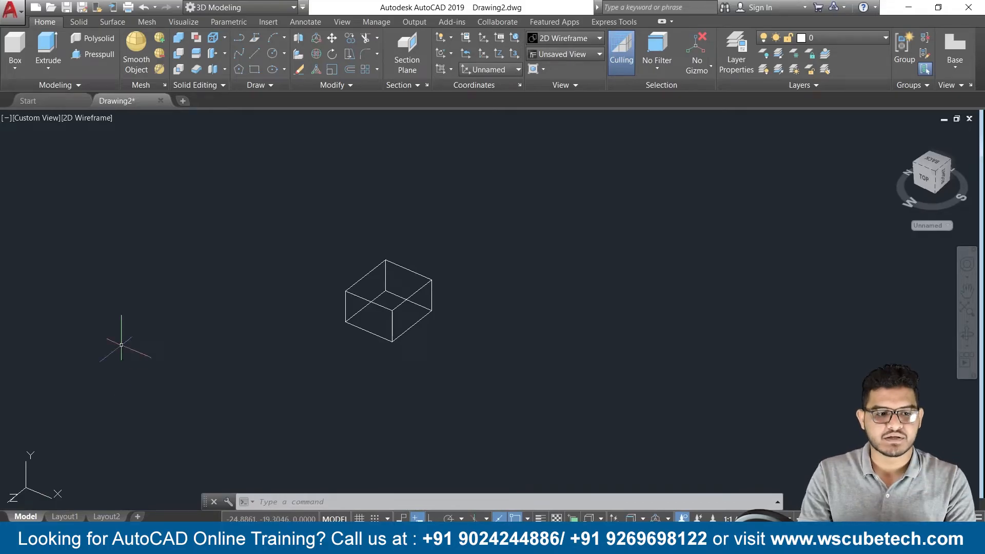
pyautogui.click(15, 44)
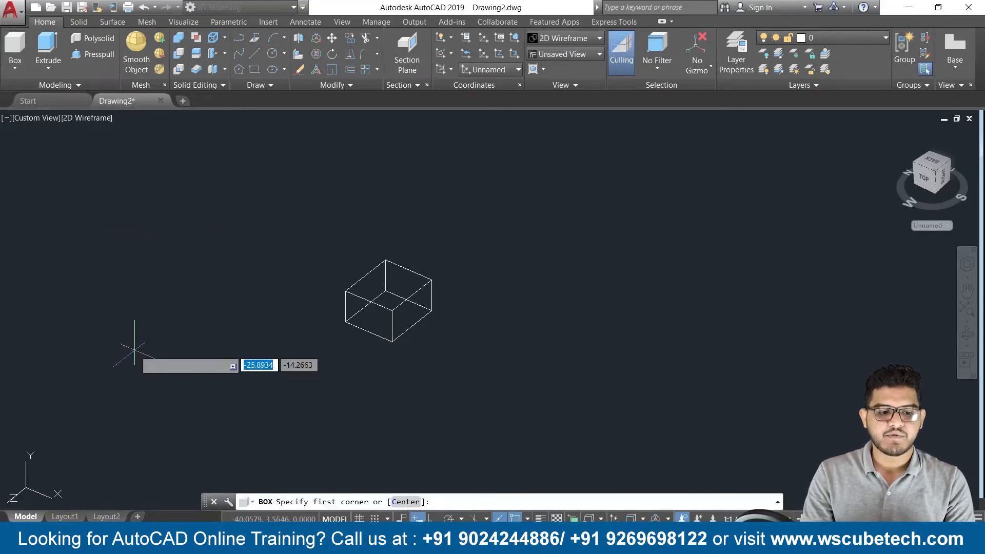
pyautogui.click(219, 341)
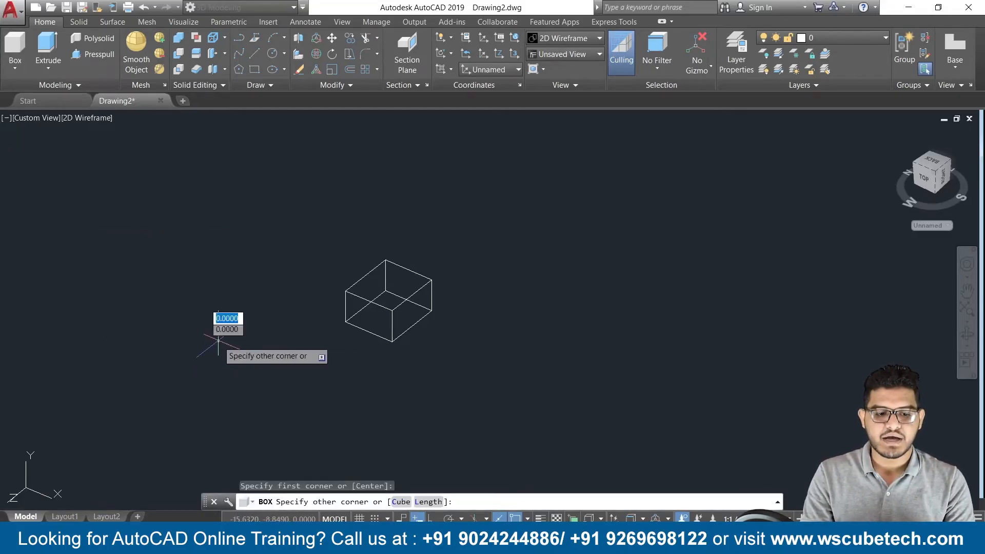
pyautogui.click(292, 310)
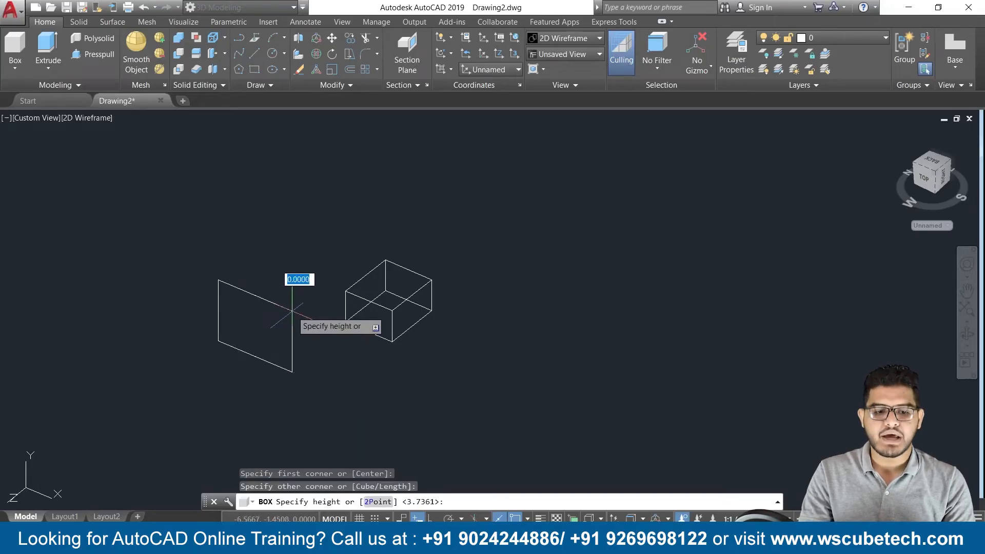
pyautogui.click(212, 332)
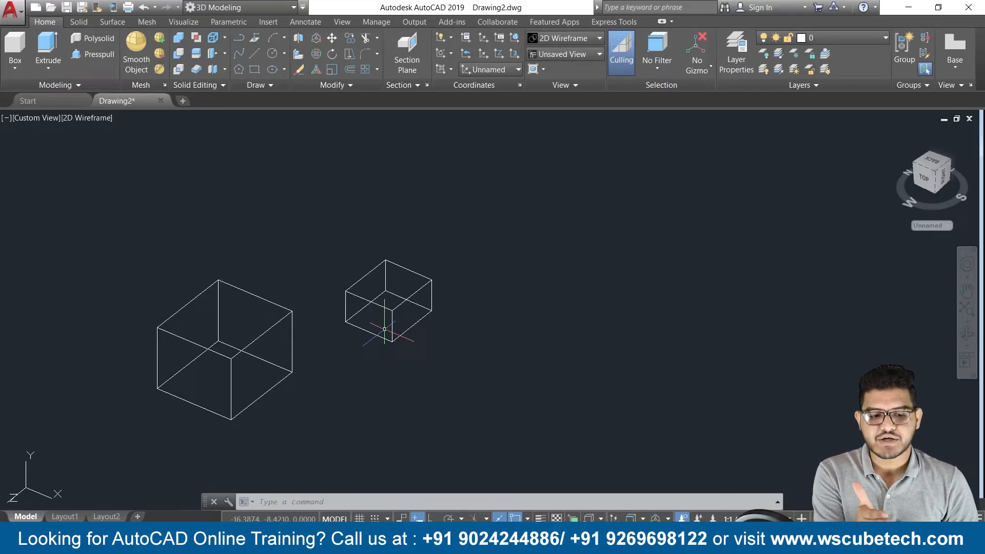
# - Draw a third, larger box right of the existing two in the current UCS, about 12.81 high along the Z axis
pyautogui.click(12, 47)
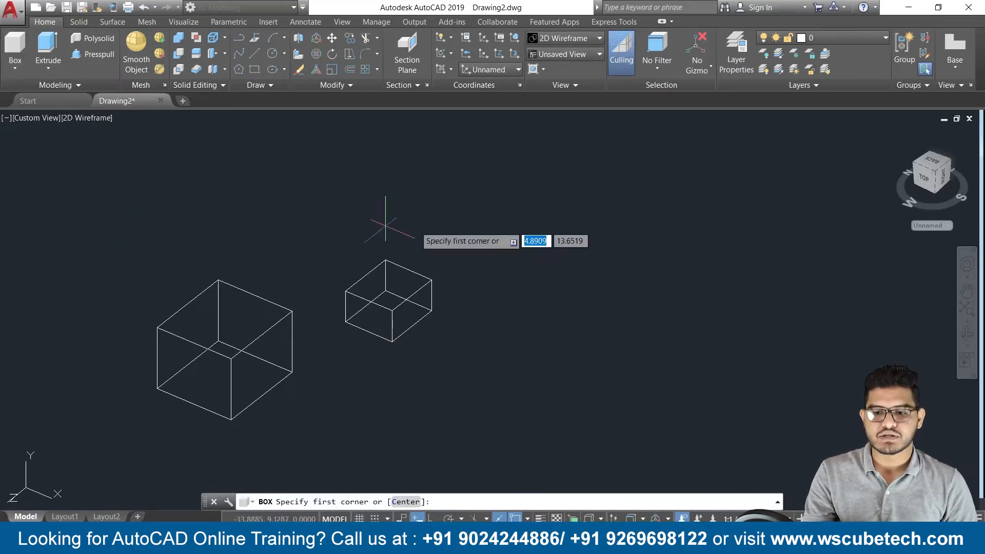
pyautogui.click(611, 277)
pyautogui.click(730, 334)
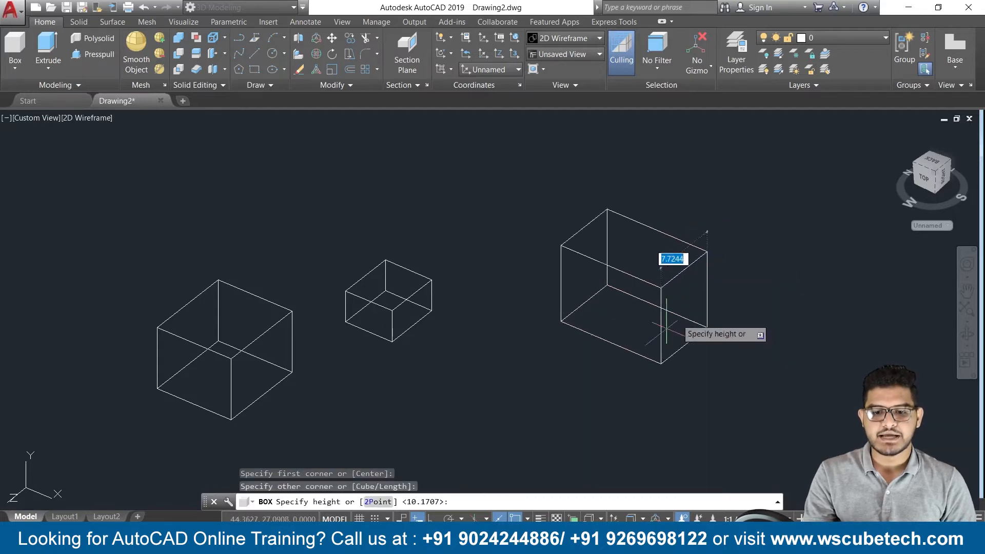
pyautogui.click(652, 338)
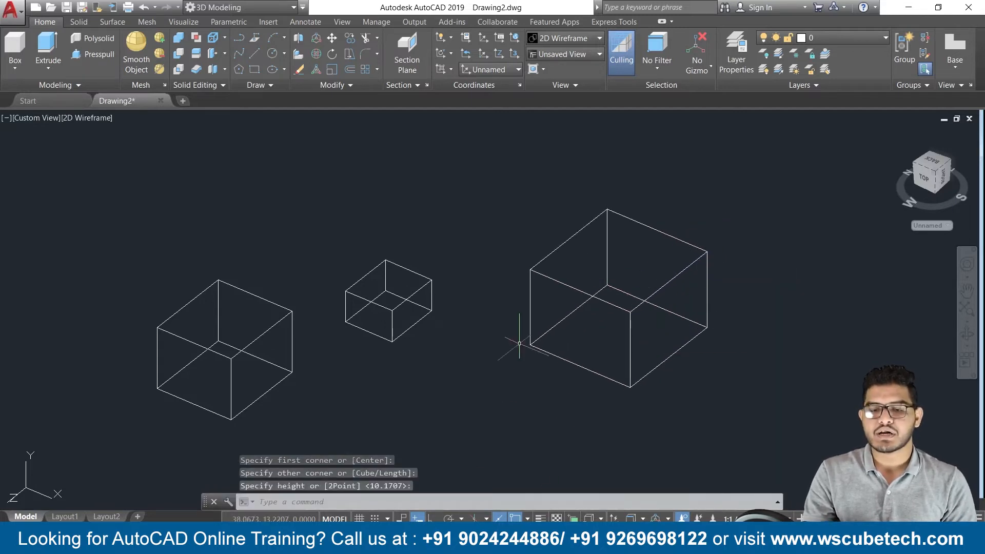
# - Make the World coordinate system current and draw a box about 9.43 high to the left of the three existing boxes
pyautogui.click(492, 66)
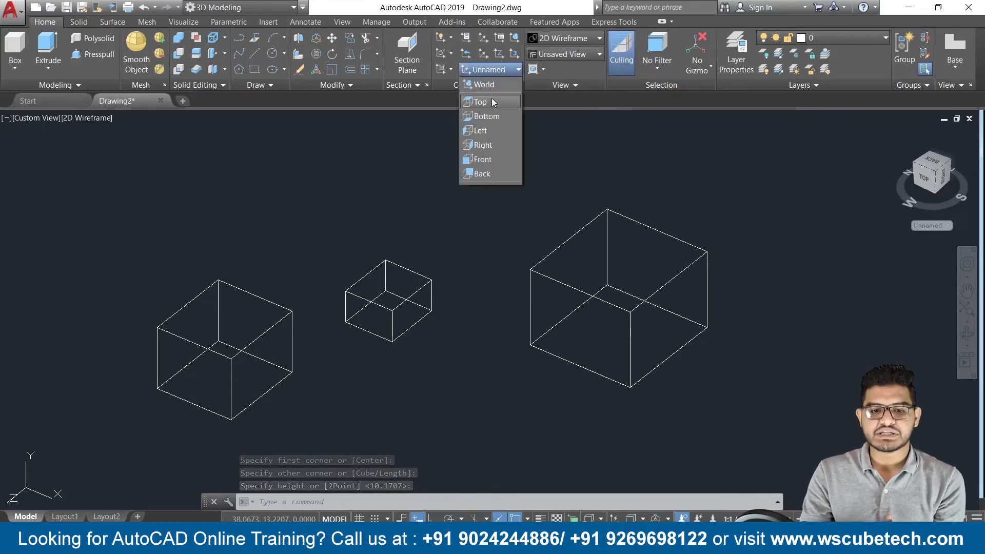
pyautogui.click(491, 84)
pyautogui.moveTo(518, 179)
pyautogui.mouseDown(button='middle')
pyautogui.moveTo(218, 194)
pyautogui.moveTo(488, 187)
pyautogui.moveTo(617, 211)
pyautogui.moveTo(639, 125)
pyautogui.moveTo(679, 127)
pyautogui.mouseUp(button='middle')
pyautogui.click(15, 61)
pyautogui.click(85, 292)
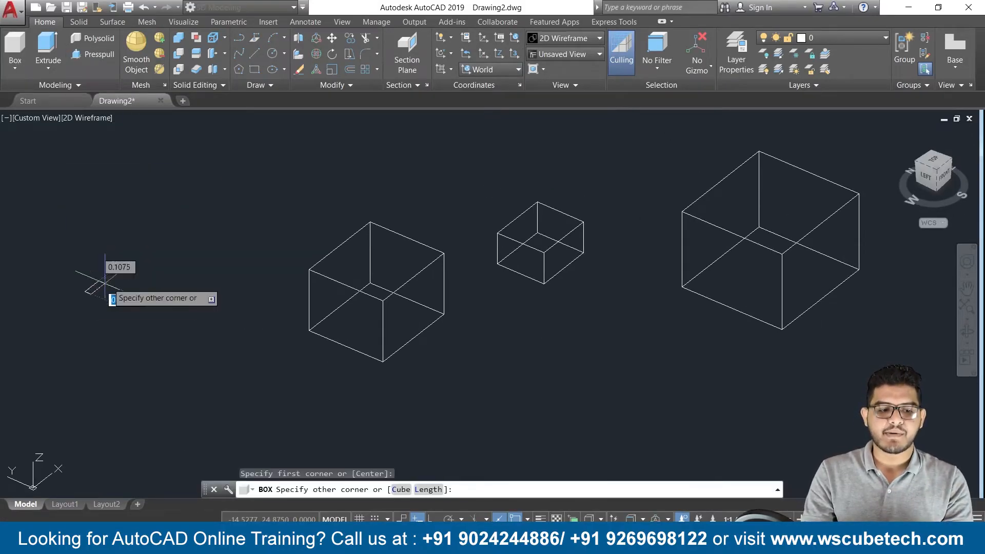
pyautogui.click(251, 279)
pyautogui.click(254, 201)
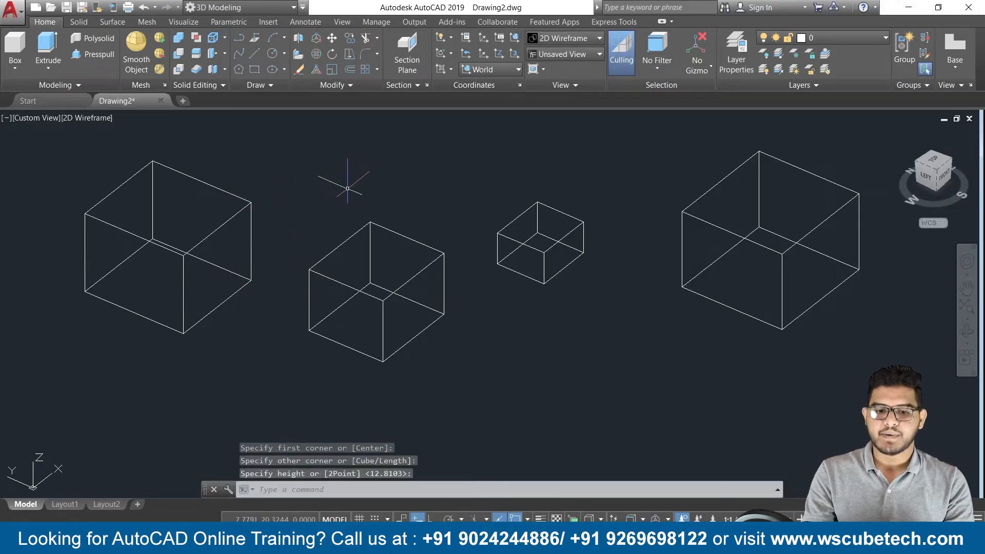
# - Erase all four boxes from the model
pyautogui.scroll(-4, 347, 188)
pyautogui.scroll(4, 341, 176)
pyautogui.scroll(-2, 210, 258)
pyautogui.scroll(-2, 210, 258)
pyautogui.scroll(2, 215, 247)
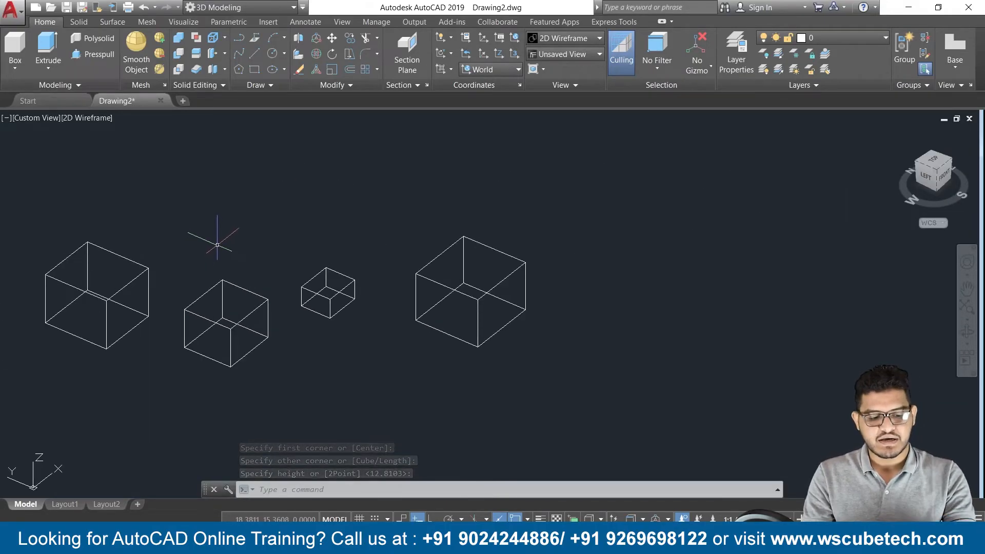
pyautogui.hotkey('ctrl', 'a')
pyautogui.press('Delete')
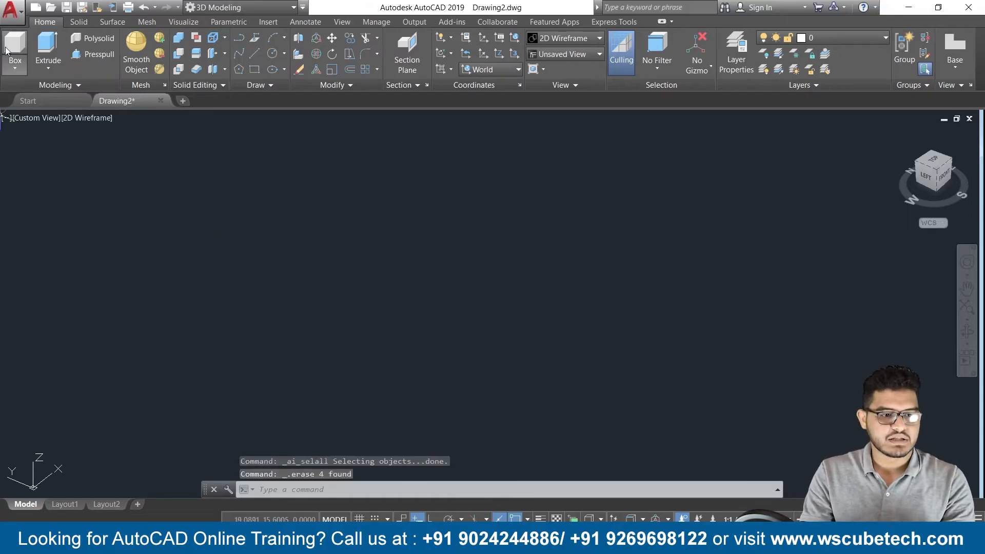
# - Draw a box about 13.11 high in the World coordinate system near the middle of the empty model
pyautogui.click(15, 45)
pyautogui.click(293, 300)
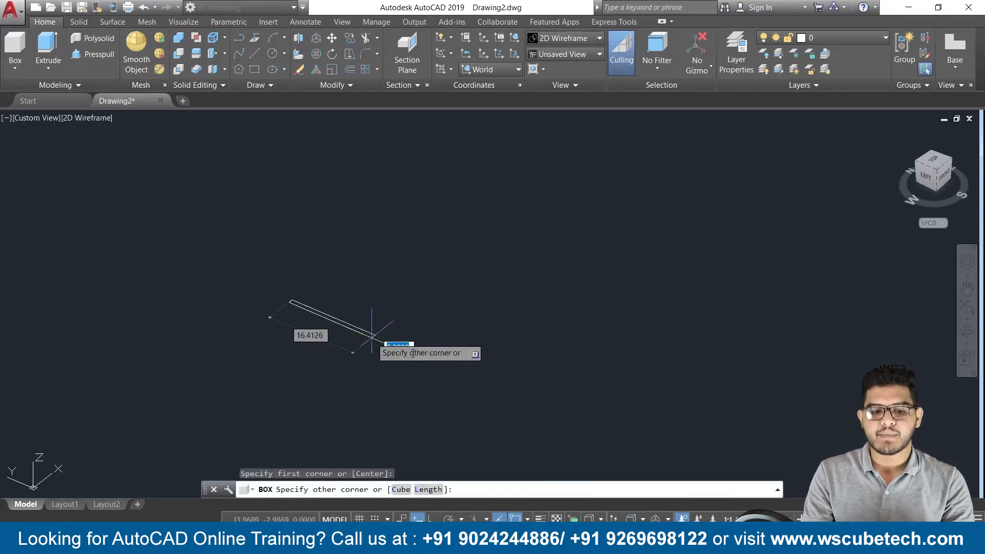
pyautogui.click(535, 277)
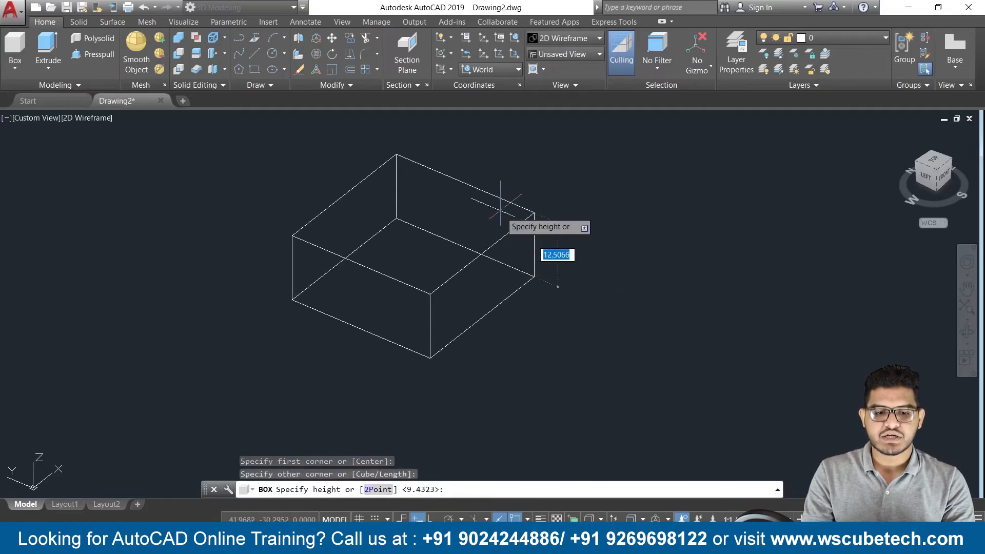
pyautogui.click(501, 205)
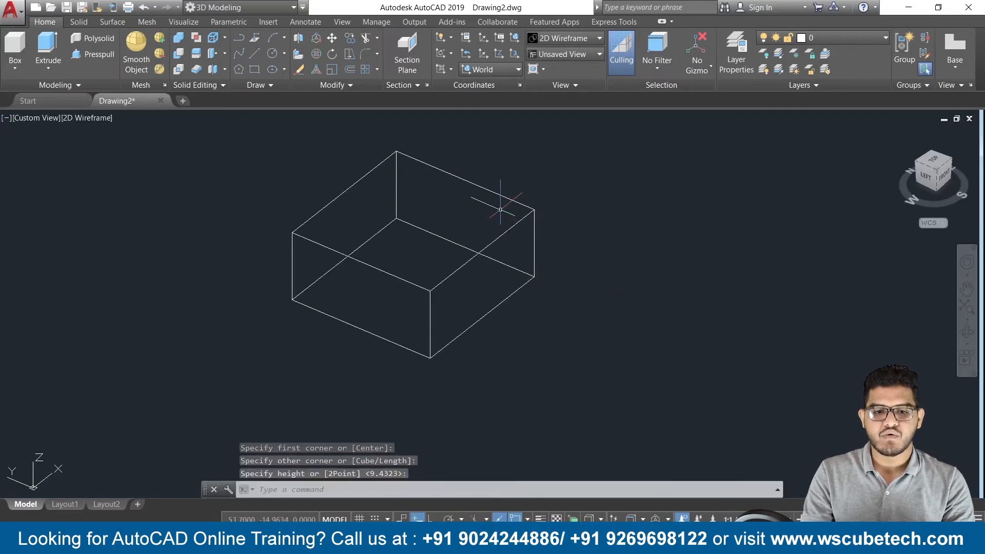
# - Define a 3-point UCS at the box's bottom-left corner, X toward the bottom front corner and Y toward the corner directly above the origin
pyautogui.click(514, 53)
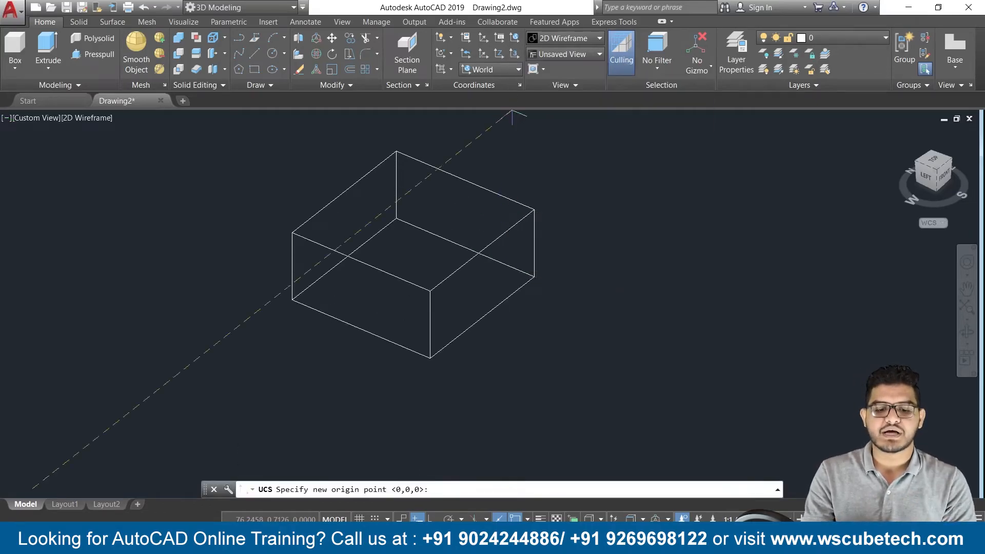
pyautogui.click(291, 299)
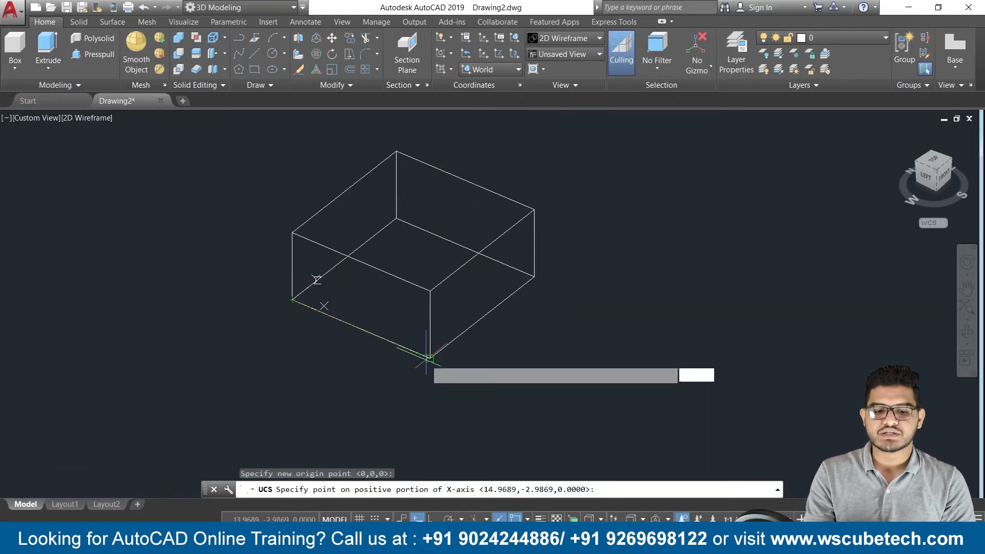
pyautogui.click(428, 356)
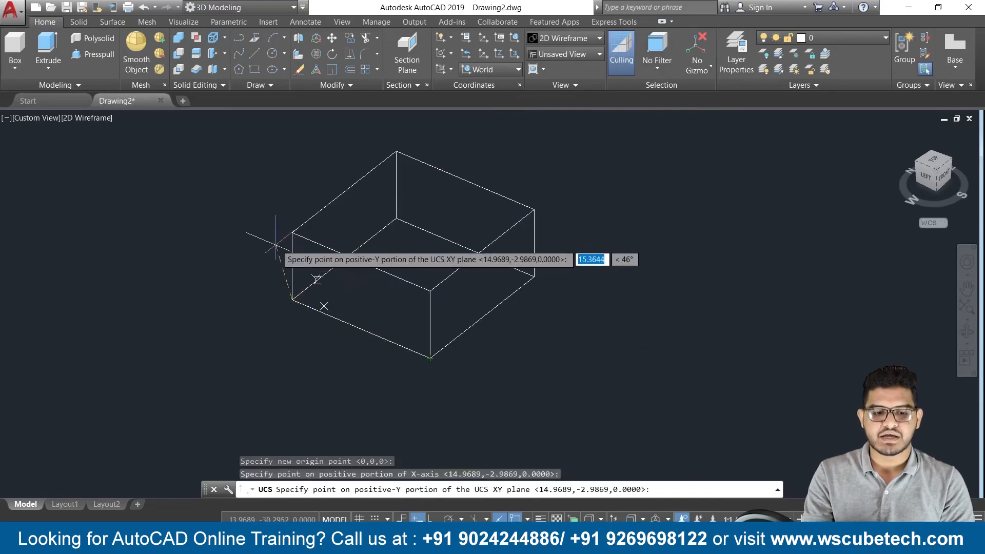
pyautogui.click(292, 233)
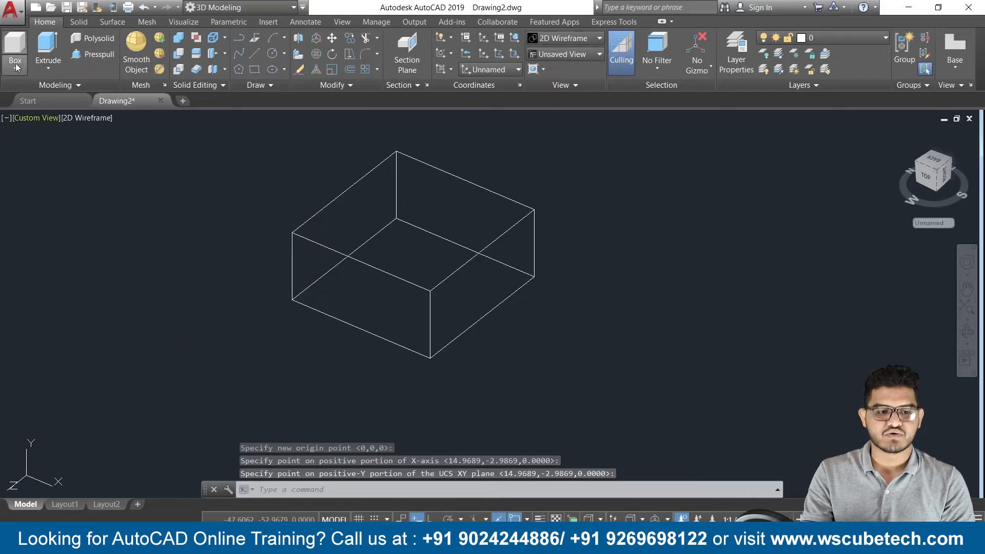
# - Define a 3-point UCS at the box's bottom front corner, X up the vertical edge and Y toward the bottom-right corner
pyautogui.click(514, 53)
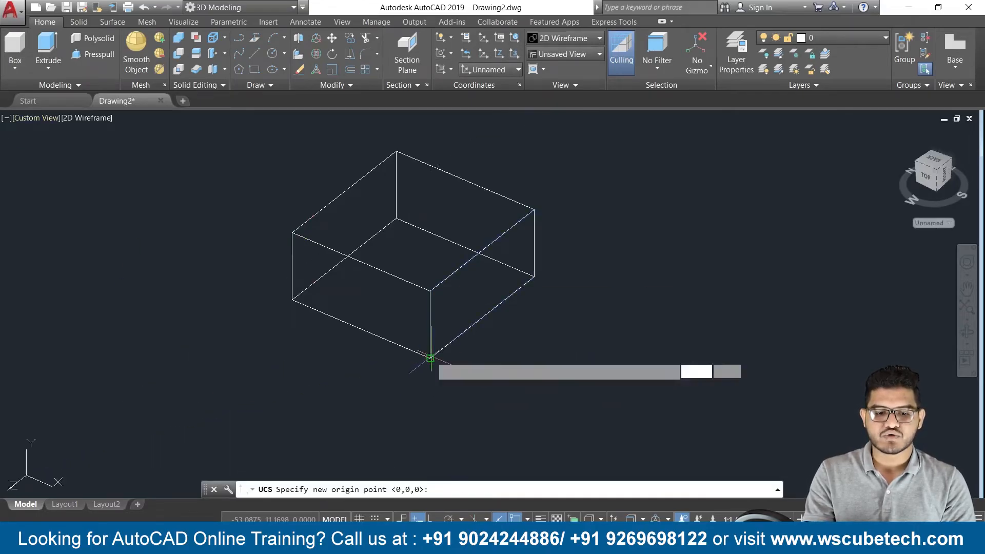
pyautogui.click(430, 357)
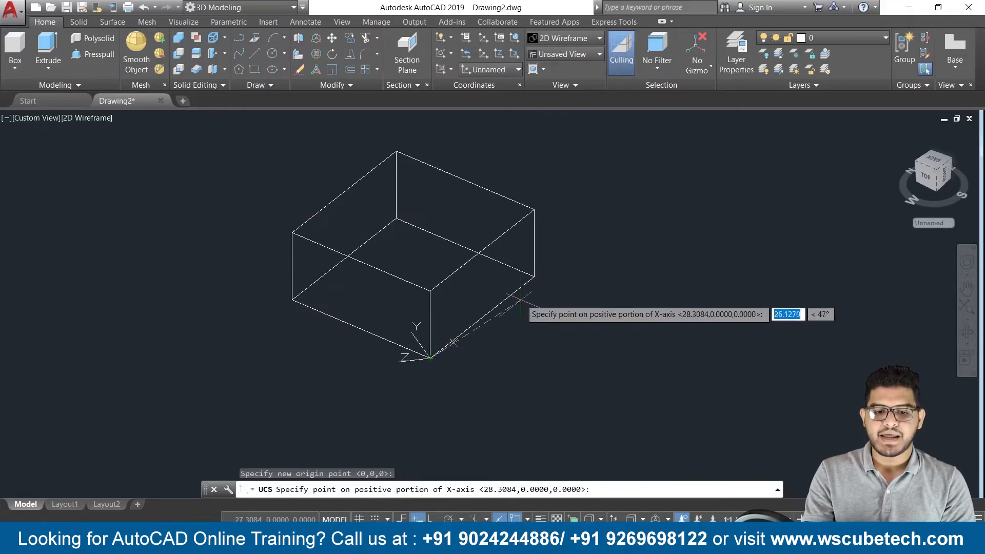
pyautogui.click(430, 291)
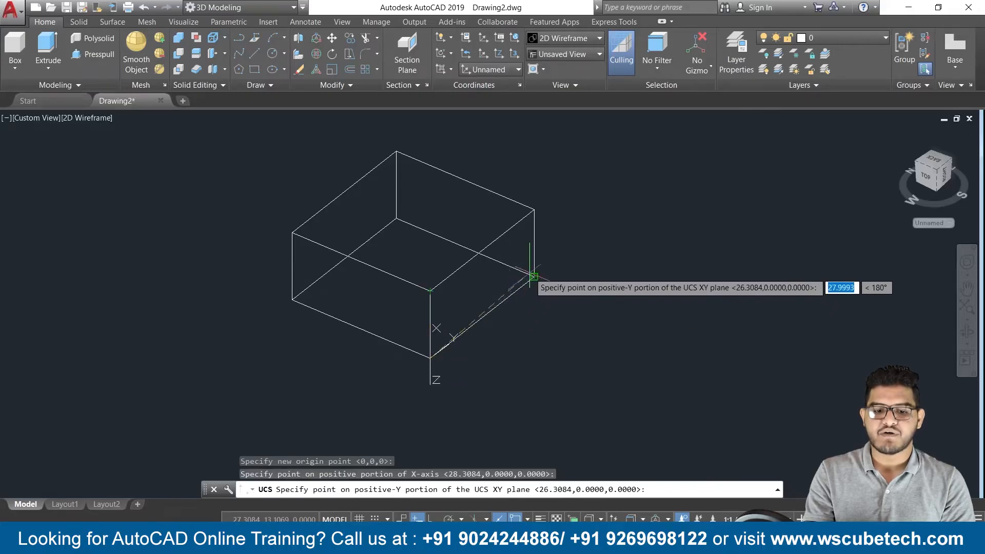
pyautogui.click(534, 277)
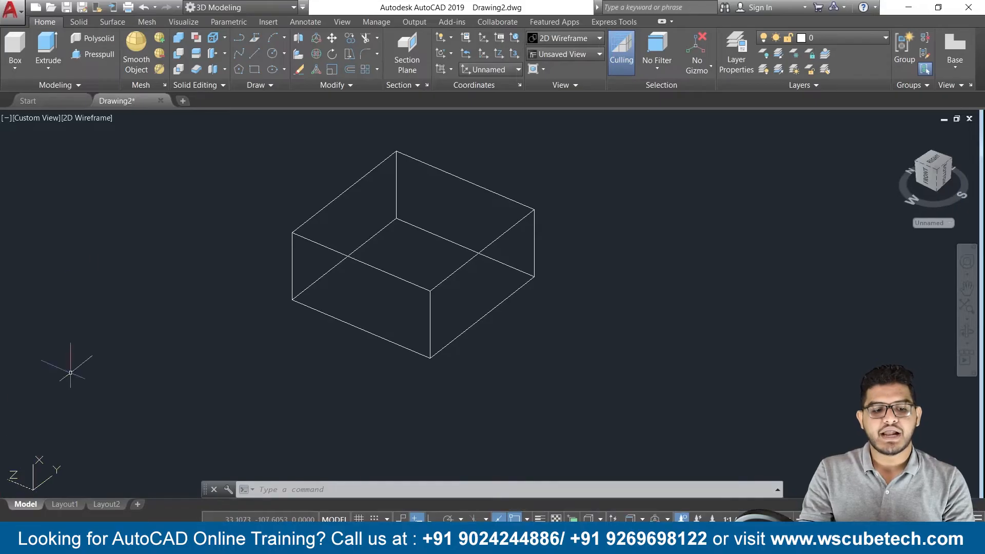
# - Draw a second box right of the existing one in the current UCS, about 18.18 high along the Z axis
pyautogui.click(17, 49)
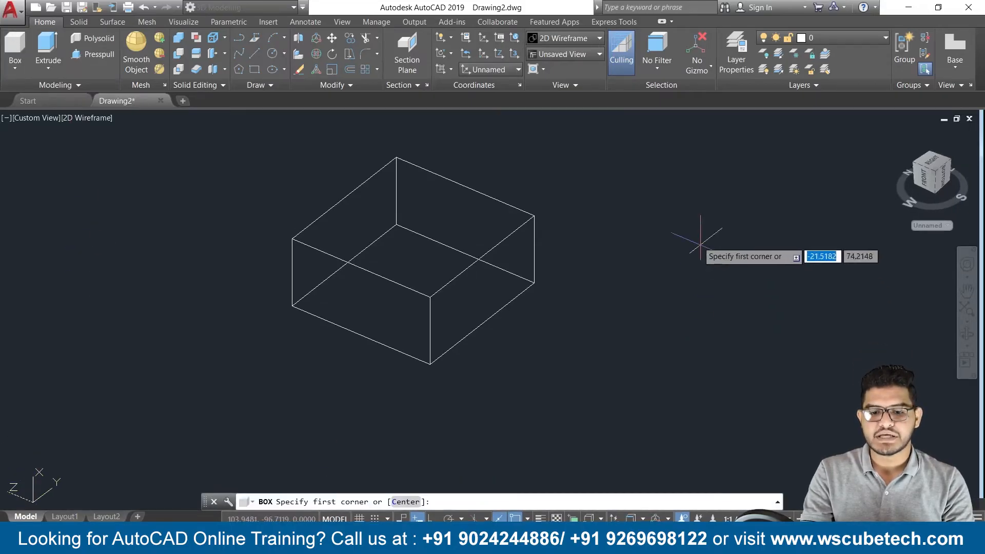
pyautogui.click(757, 268)
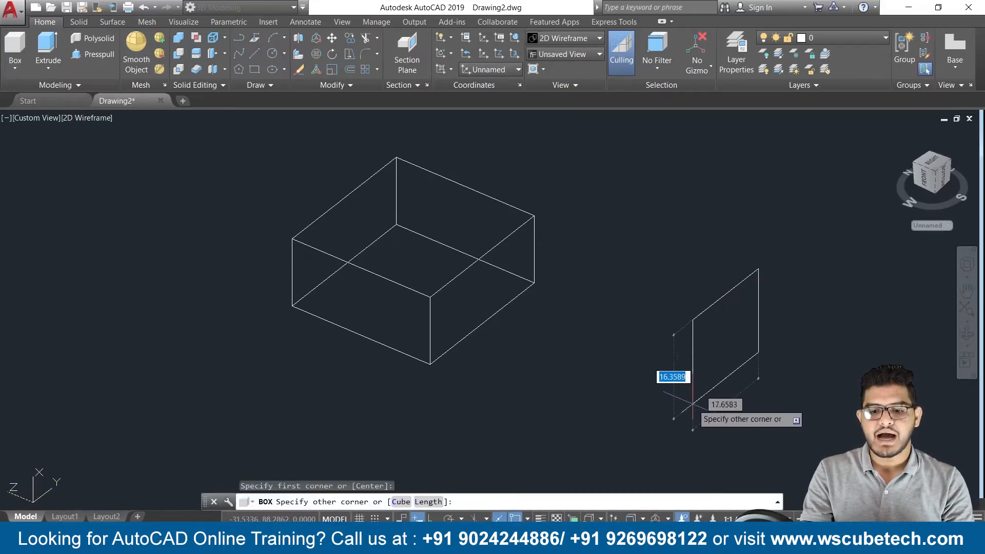
pyautogui.click(680, 408)
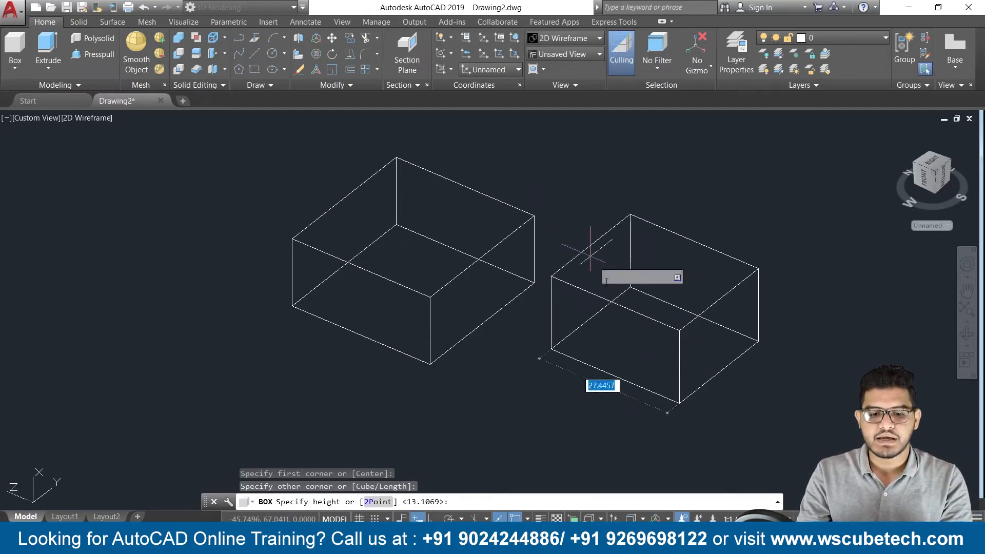
pyautogui.click(615, 298)
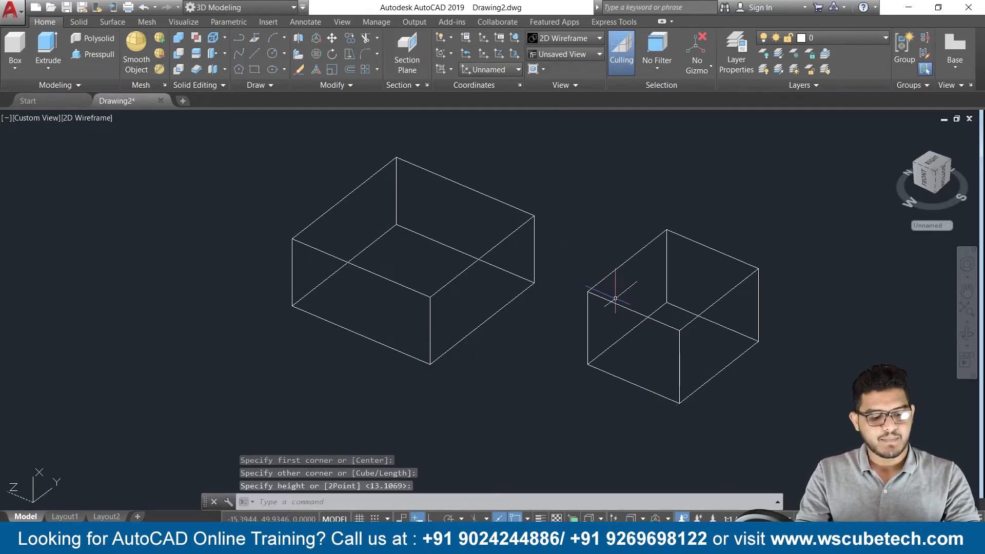
# - Erase both boxes and make the World coordinate system current
pyautogui.hotkey('ctrl', 'a')
pyautogui.press('Delete')
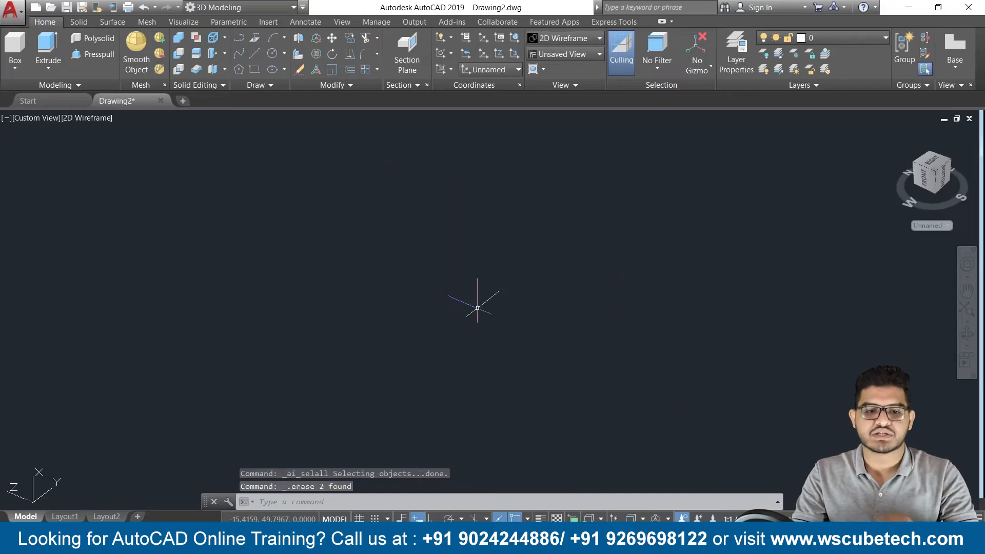
pyautogui.click(396, 290)
pyautogui.press('Escape')
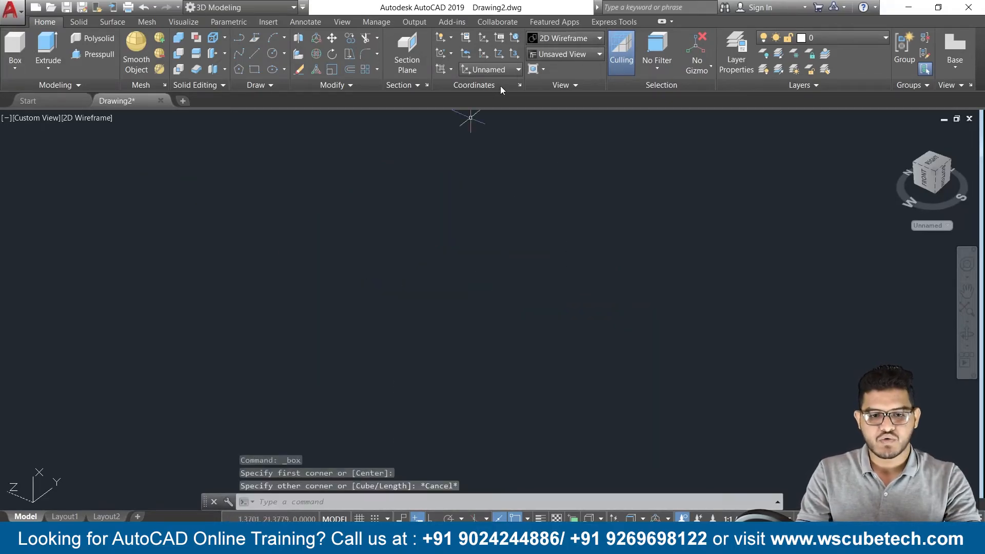
pyautogui.click(502, 70)
pyautogui.click(484, 84)
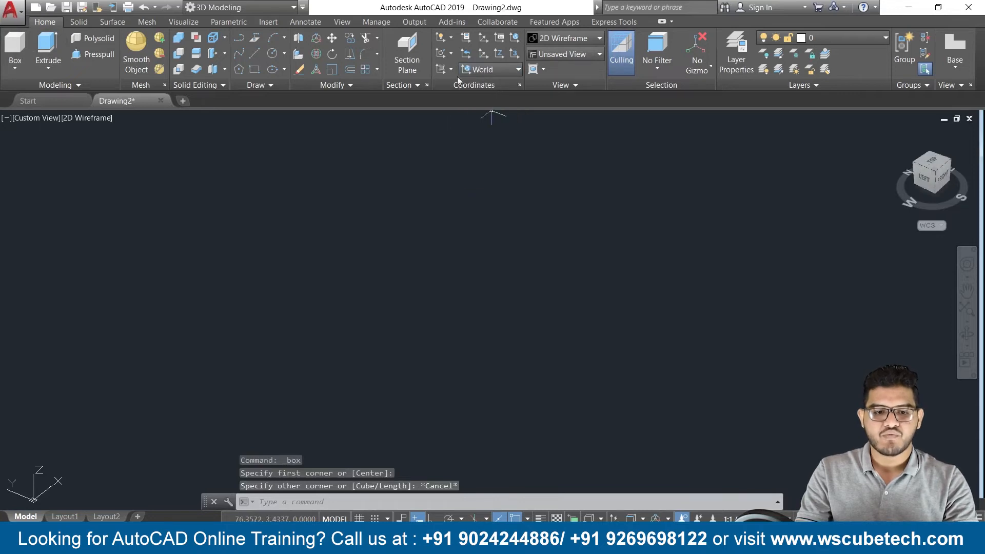
# - Draw a new box about 17.51 high in the World coordinate system in the middle of the empty model
pyautogui.click(15, 46)
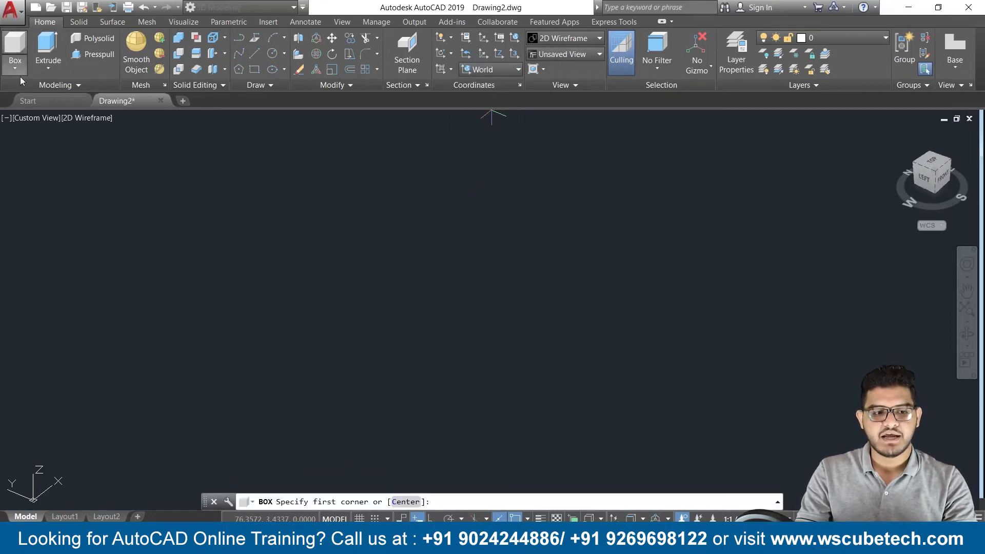
pyautogui.click(360, 350)
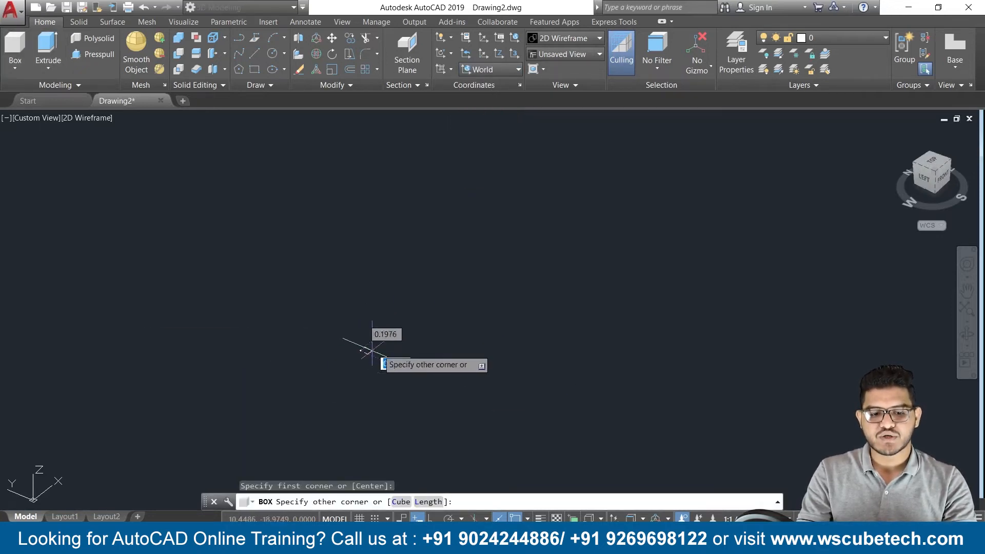
pyautogui.click(561, 347)
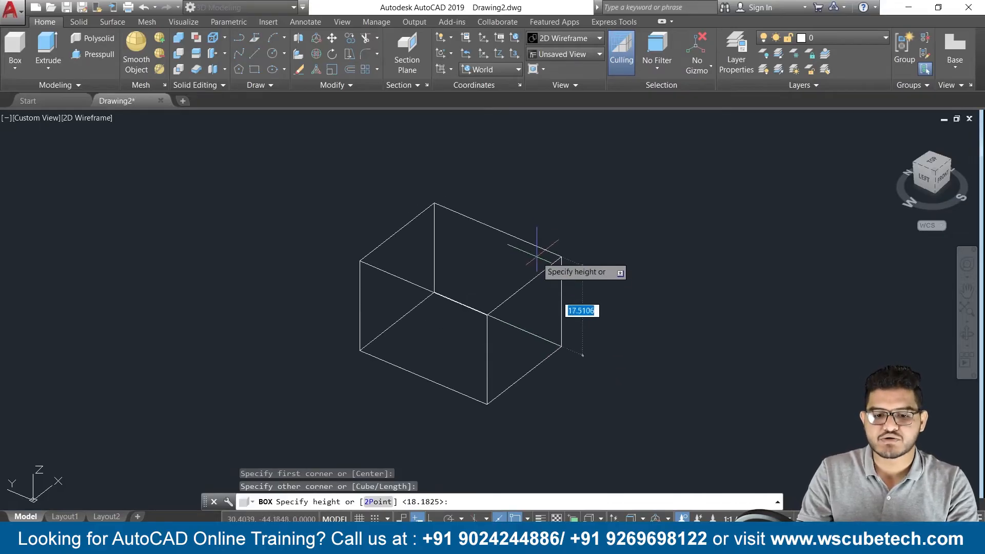
pyautogui.click(534, 242)
# - Align the UCS XY plane with the screen using the View option of the UCS command
pyautogui.click(450, 69)
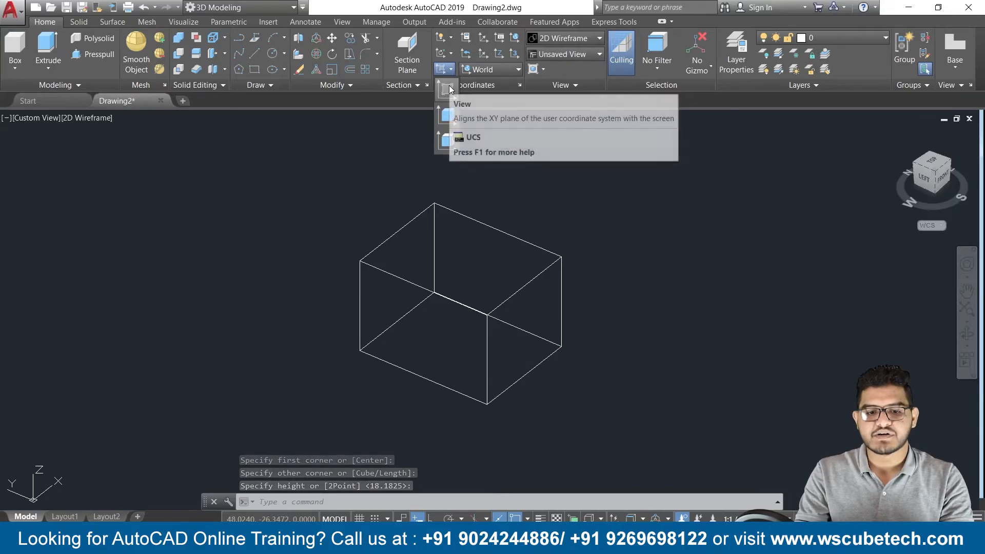
pyautogui.click(448, 88)
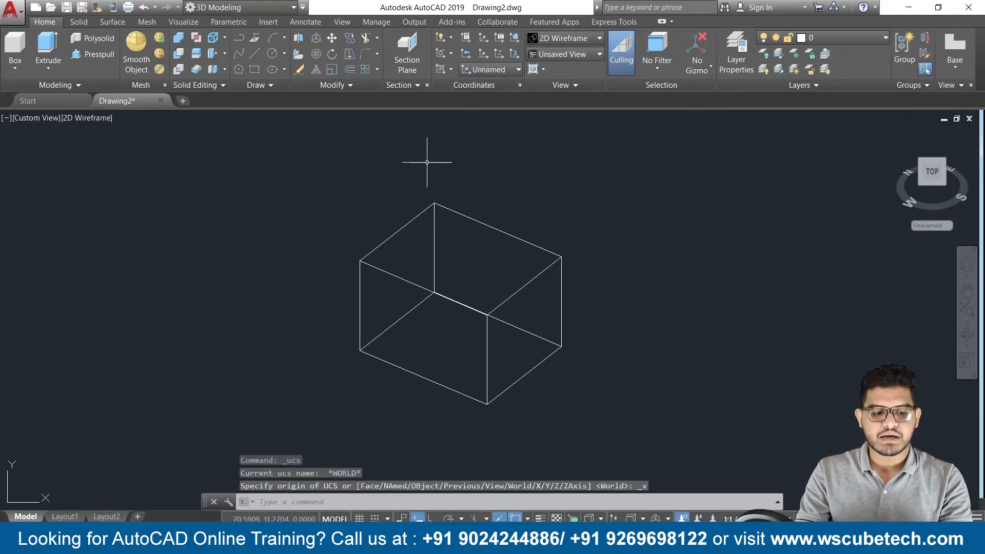
pyautogui.scroll(-2, 245, 355)
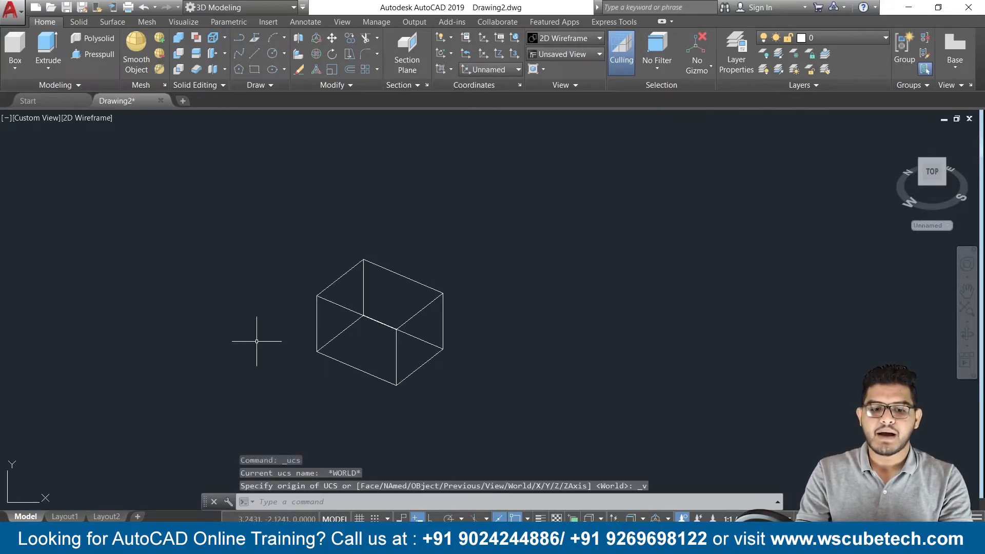
# - Make World the current coordinate system in place of the screen-aligned UCS
pyautogui.click(452, 69)
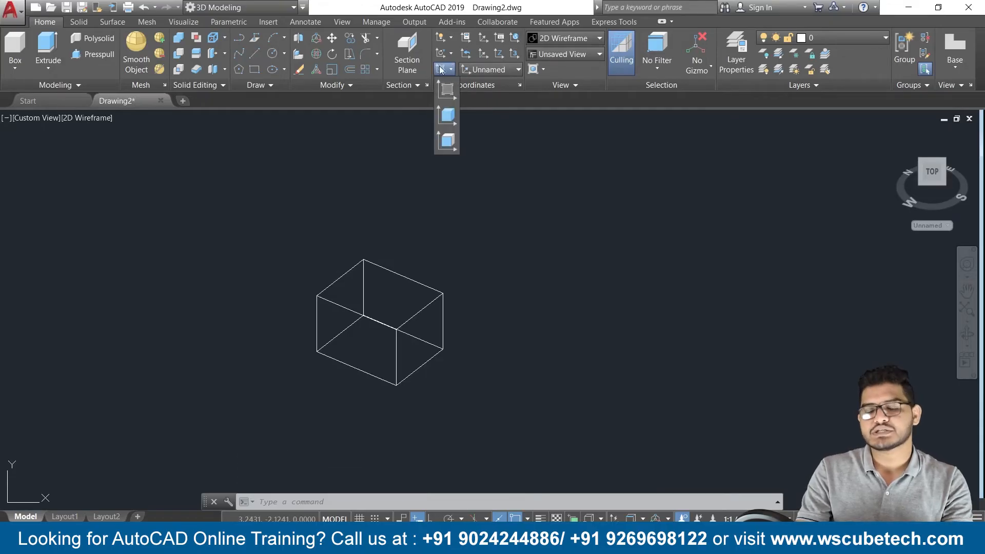
pyautogui.click(481, 69)
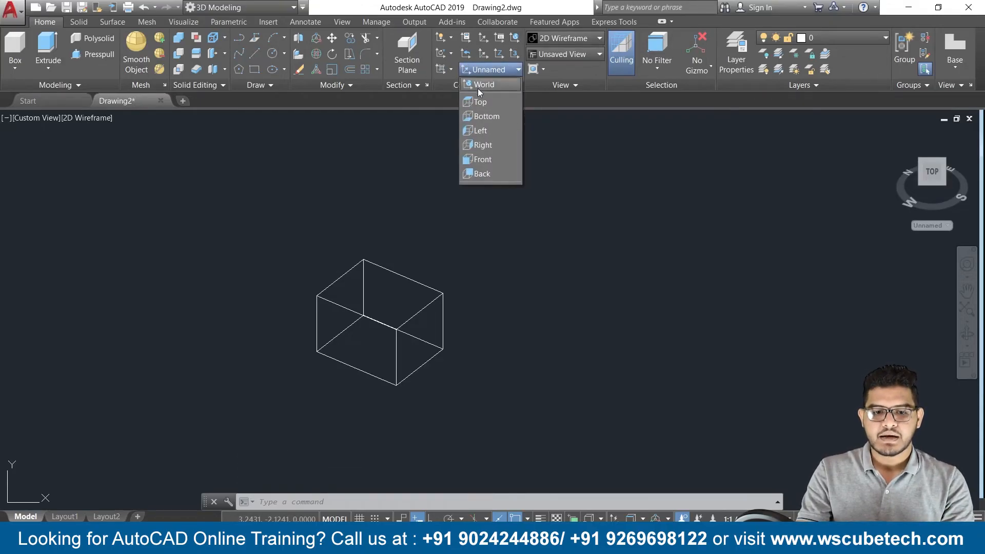
pyautogui.click(476, 86)
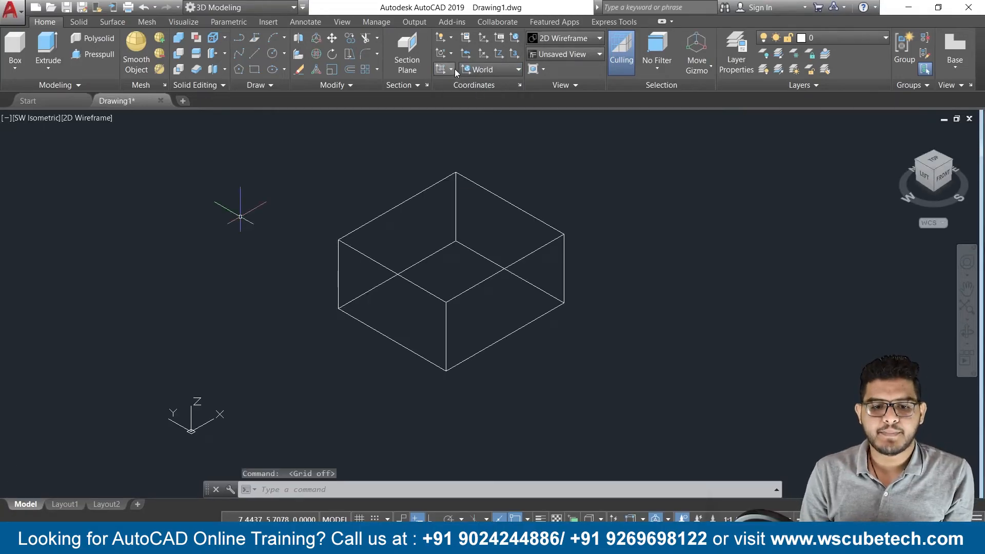
# - Align the UCS with the box using the Object option, picking it at its upper front corner, and check the axes from another angle
pyautogui.click(453, 70)
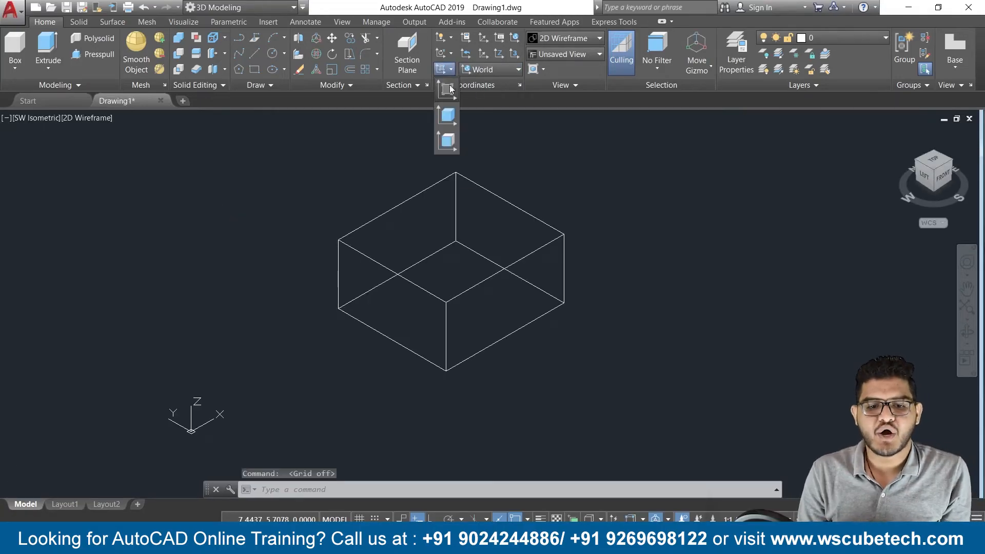
pyautogui.click(450, 119)
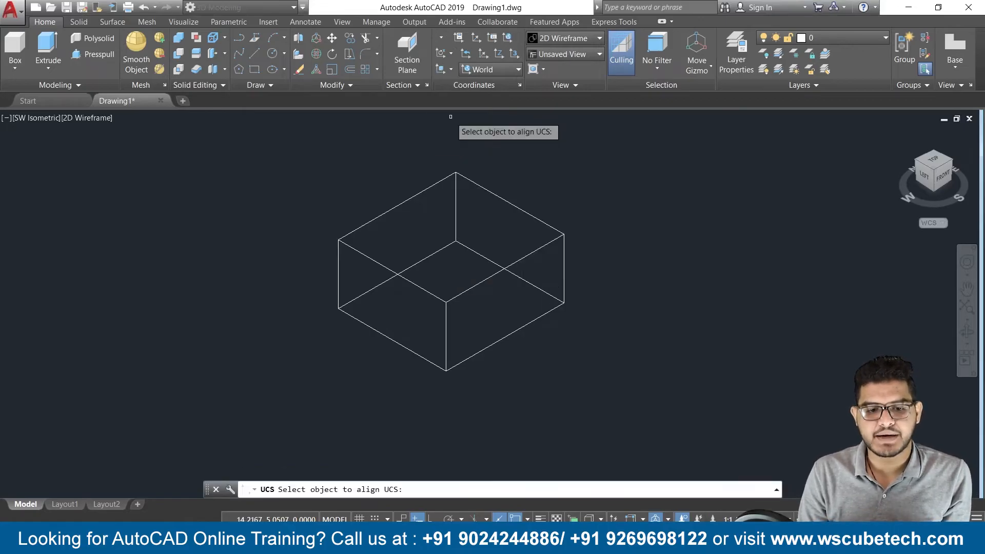
pyautogui.click(447, 300)
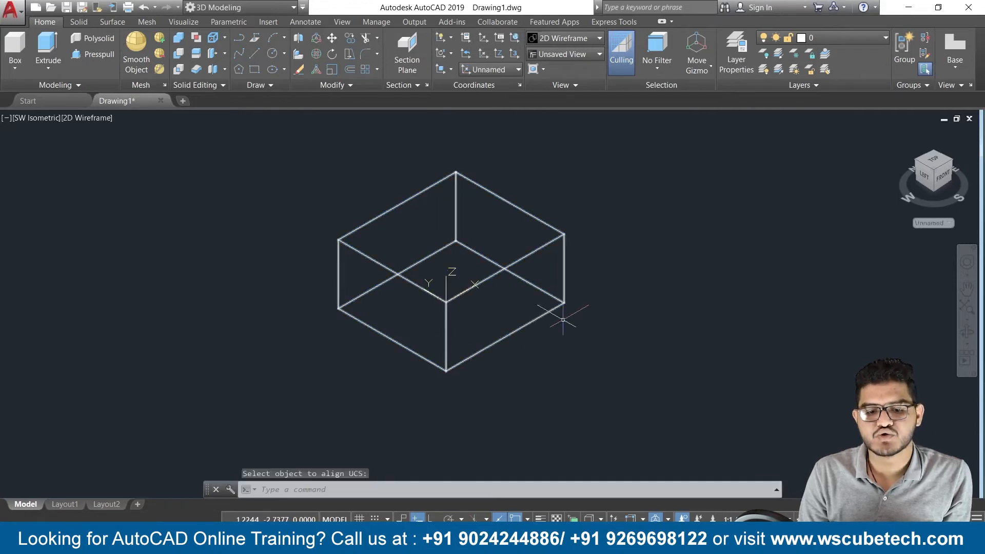
pyautogui.keyDown('shift'); pyautogui.moveTo(632, 274); pyautogui.dragTo(360, 309, button='middle'); pyautogui.keyUp('shift')
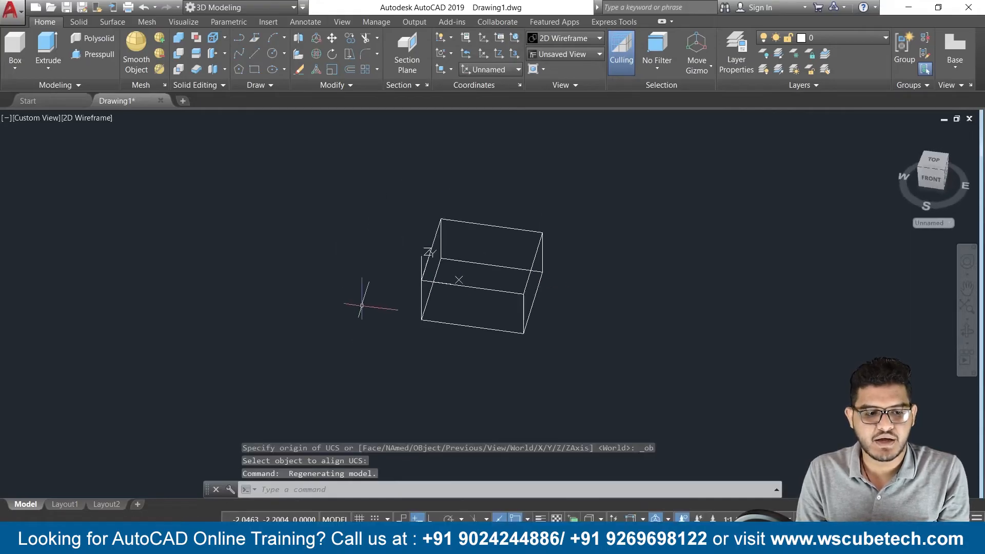
# - Set the visual style to Realistic and look at the box and its UCS icon from above the front corner
pyautogui.click(95, 116)
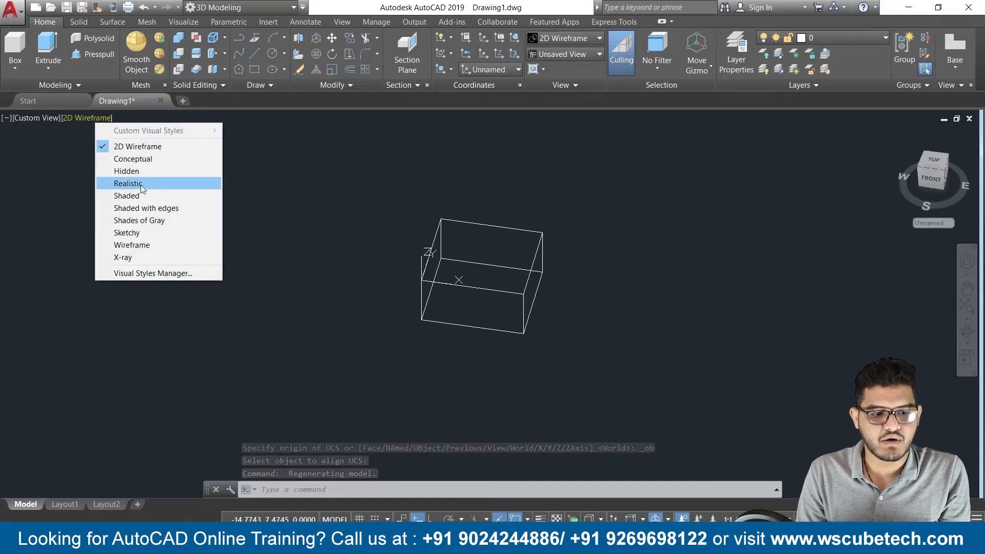
pyautogui.click(140, 184)
pyautogui.keyDown('shift'); pyautogui.moveTo(297, 287); pyautogui.dragTo(381, 312, button='middle'); pyautogui.keyUp('shift')
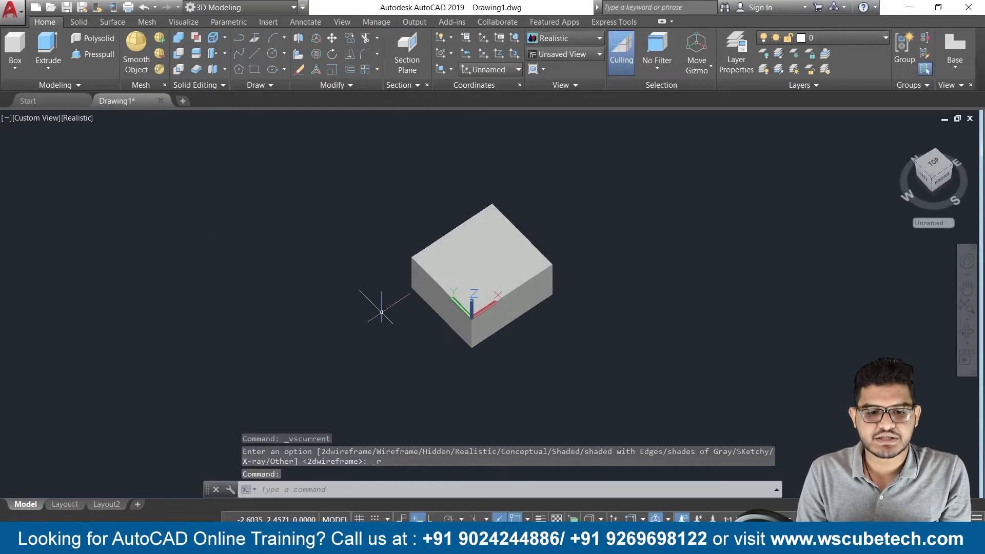
# - Make the World coordinate system current and return the view to its home orientation
pyautogui.click(490, 70)
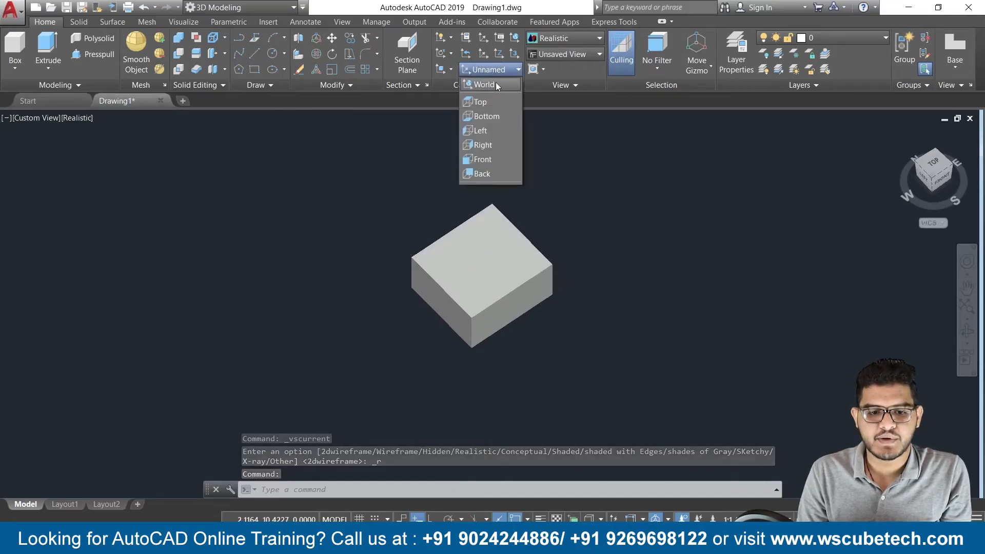
pyautogui.click(496, 83)
pyautogui.click(901, 133)
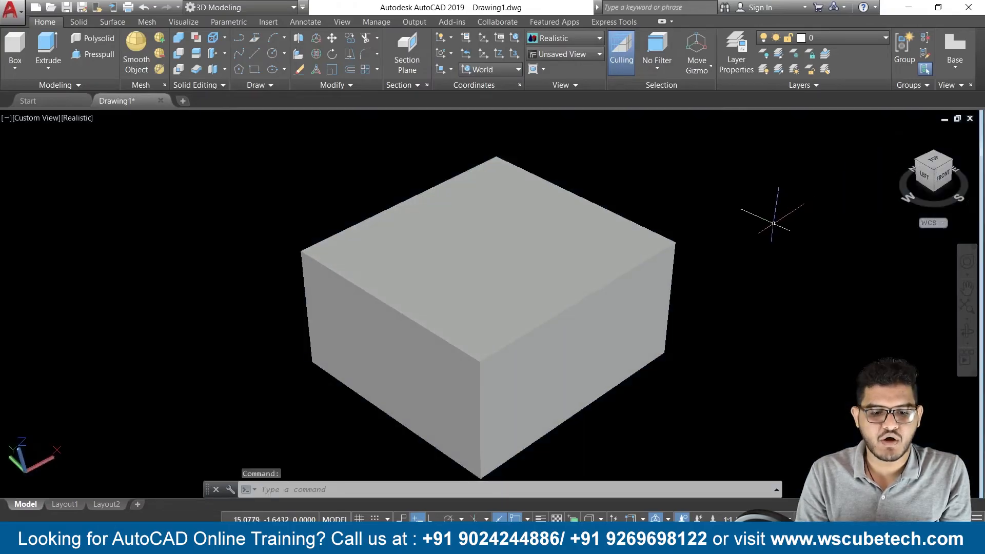
# - Try aligning the UCS with the box using the Object option, picking it at its upper left corner, and undo the alignment
pyautogui.scroll(-2, 772, 220)
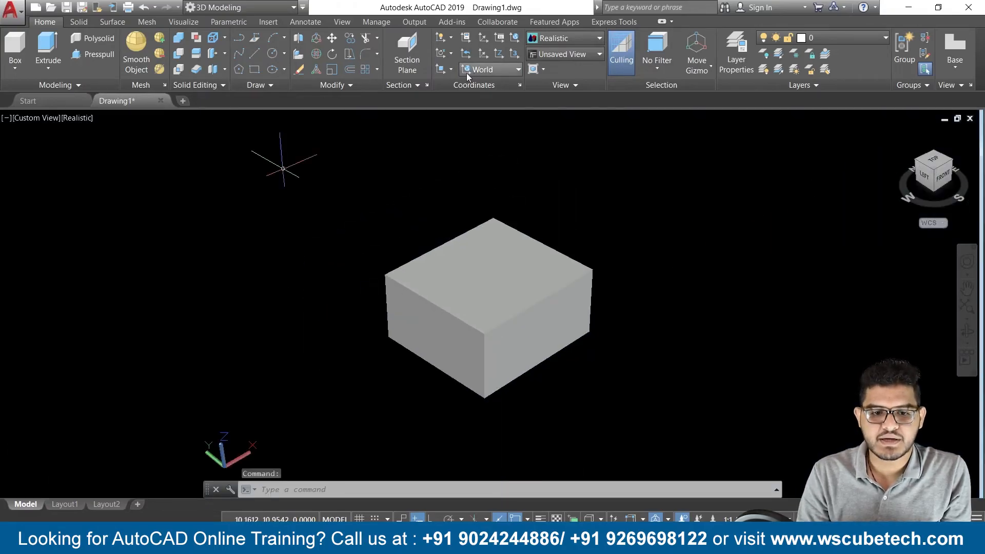
pyautogui.click(445, 69)
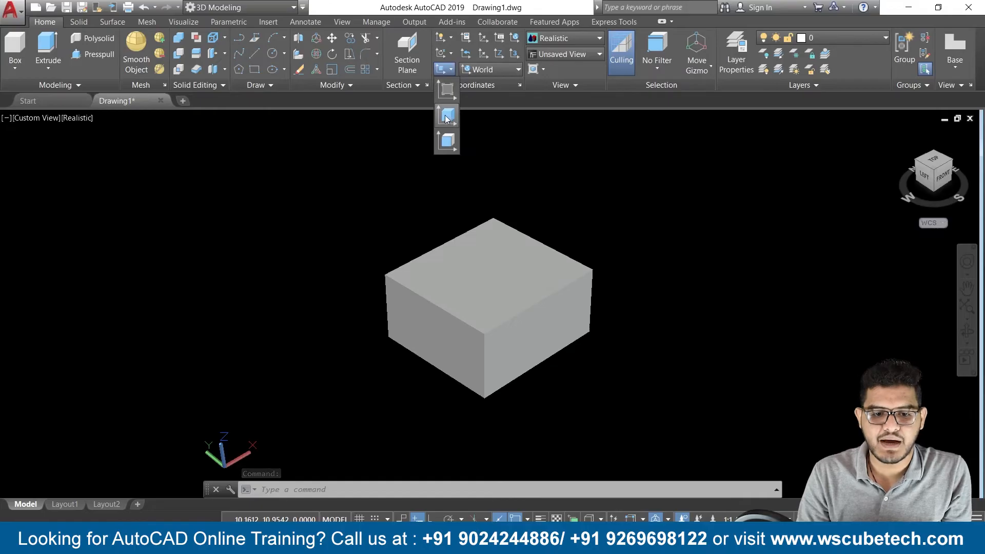
pyautogui.click(445, 118)
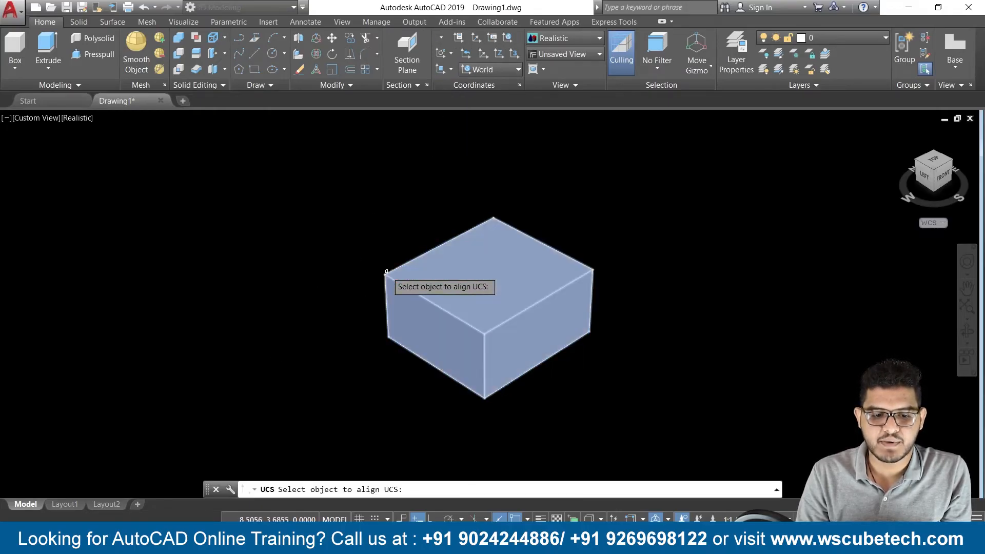
pyautogui.click(386, 278)
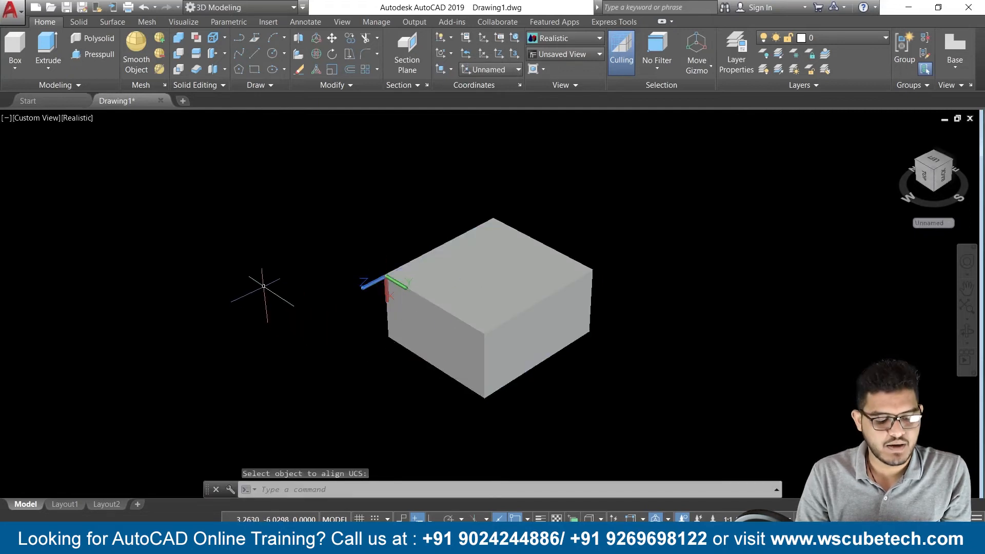
pyautogui.hotkey('ctrl', 'z')
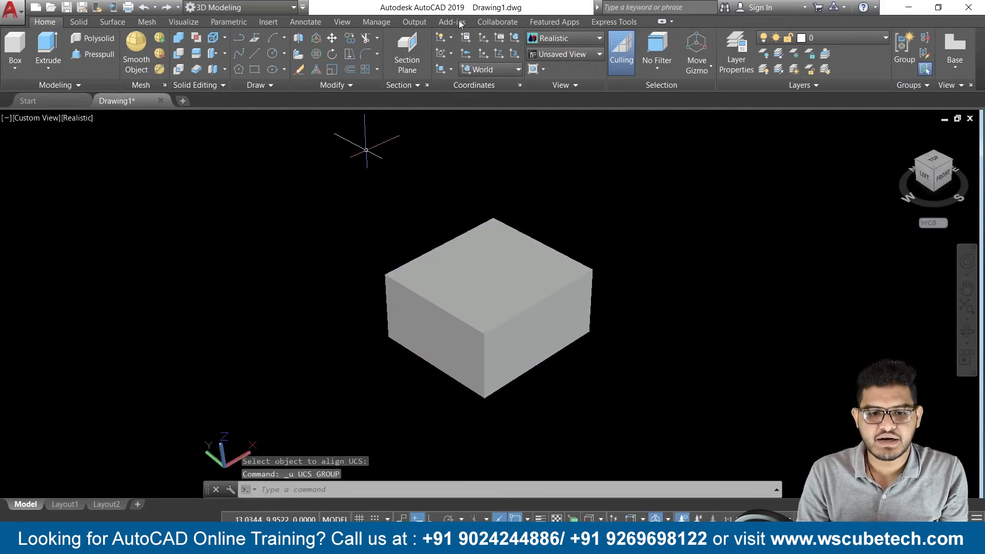
# - Align the UCS with the box's front face using the Face option, accept the proposed orientation, inspect the axes and undo the alignment
pyautogui.click(450, 71)
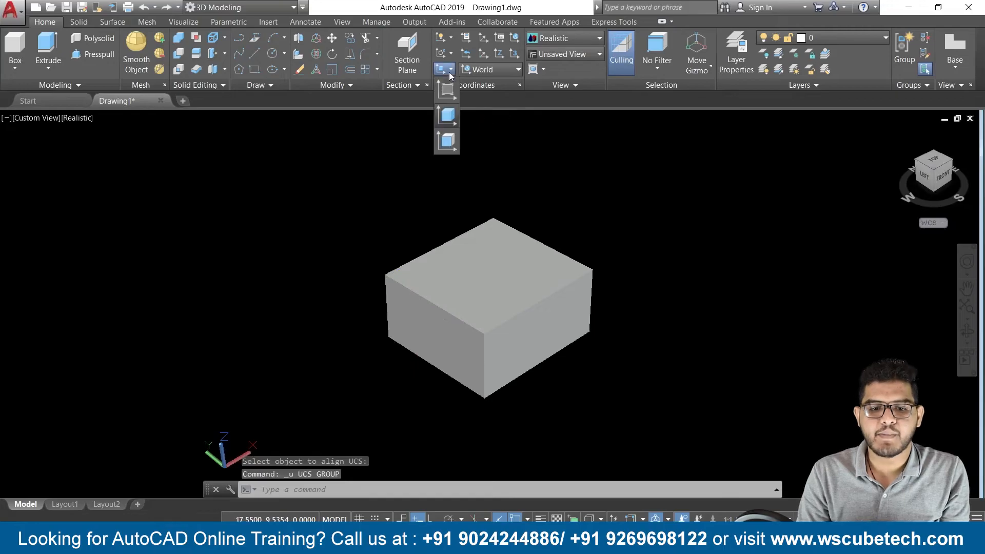
pyautogui.click(449, 144)
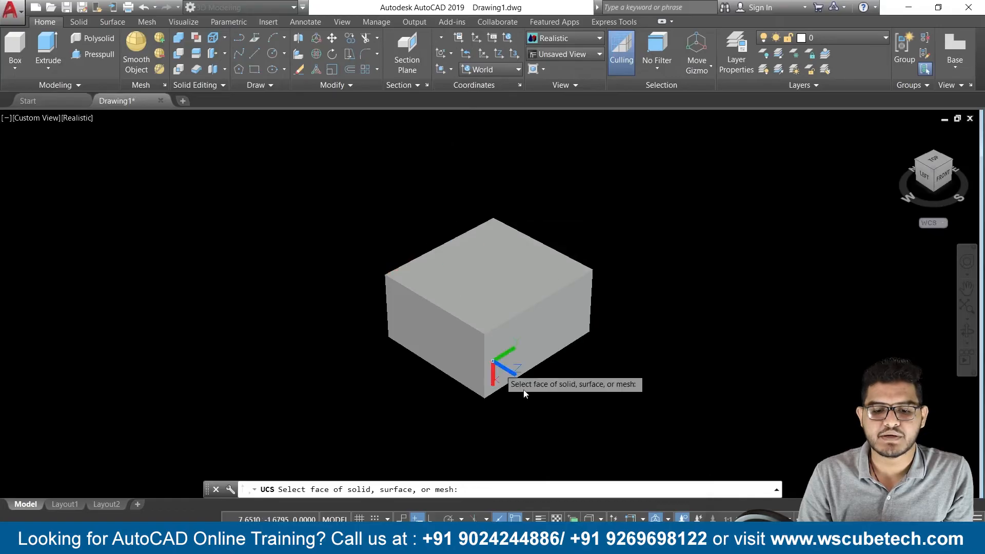
pyautogui.click(541, 337)
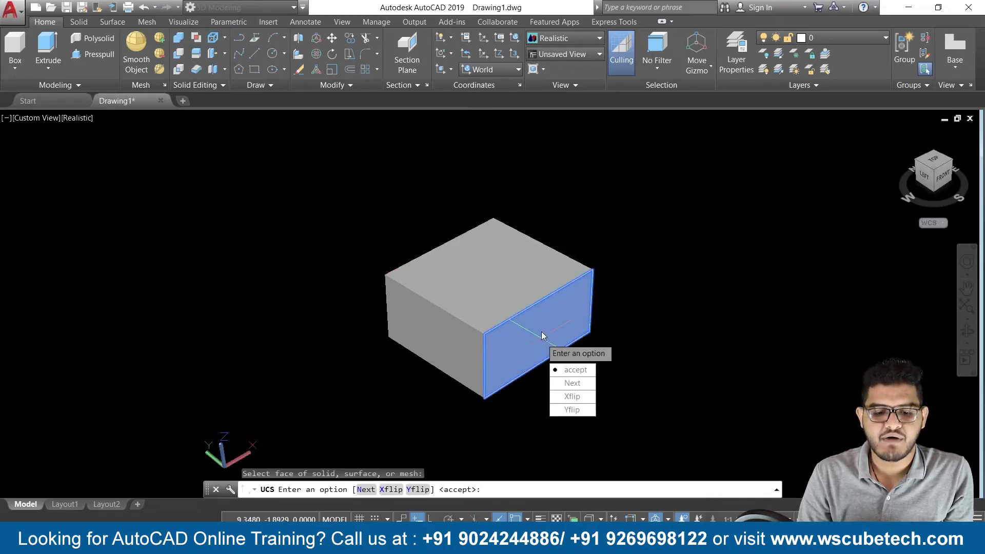
pyautogui.click(574, 369)
pyautogui.scroll(-2, 686, 266)
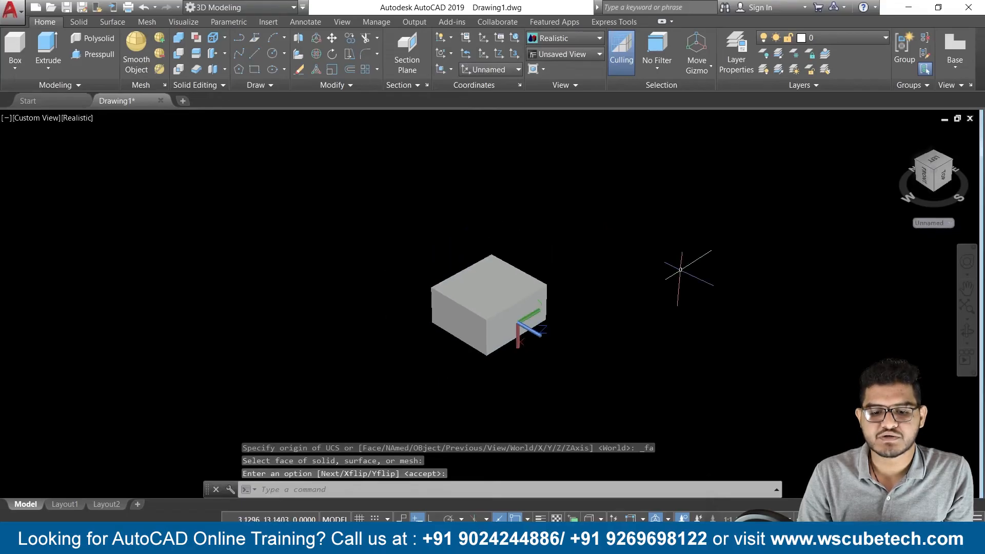
pyautogui.scroll(3, 682, 268)
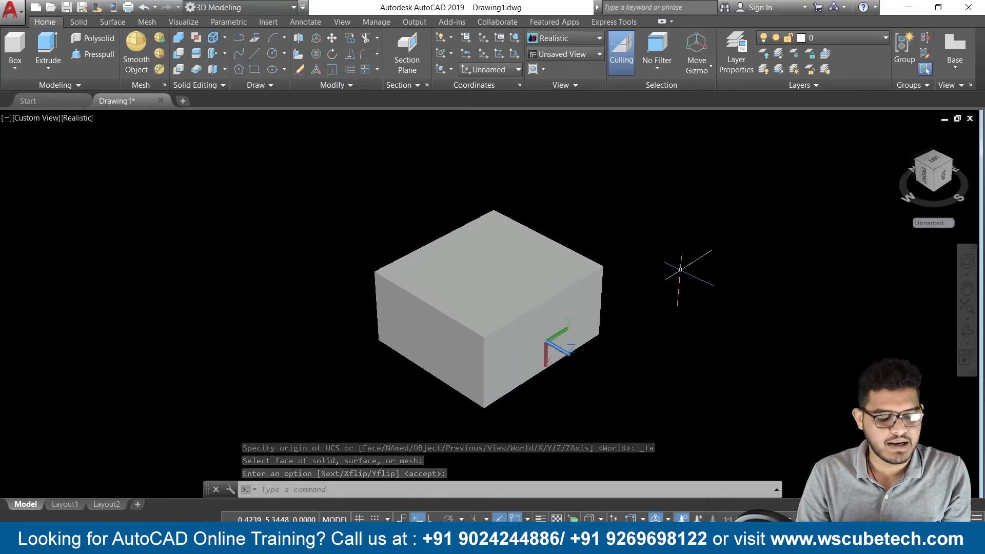
pyautogui.hotkey('ctrl', 'z')
pyautogui.hotkey('ctrl', 'z')
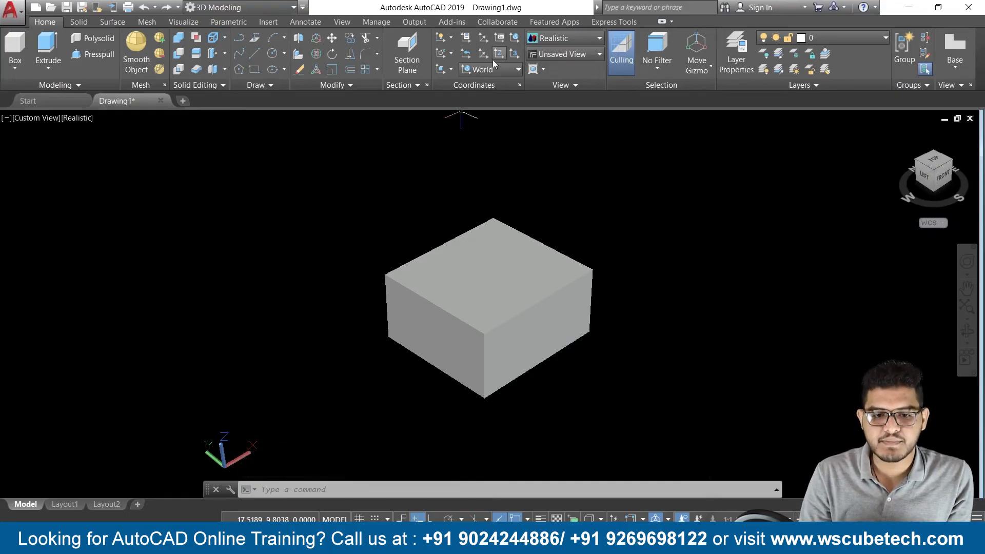
# - Choose World as the coordinate system and draw a circle with a radius of about 2.03 beside the box's left side
pyautogui.click(498, 72)
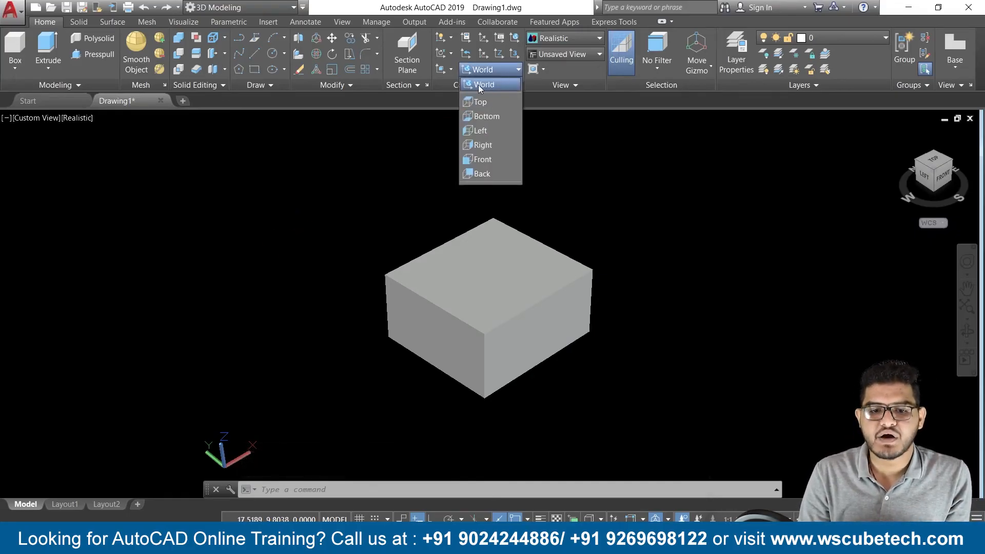
pyautogui.click(480, 85)
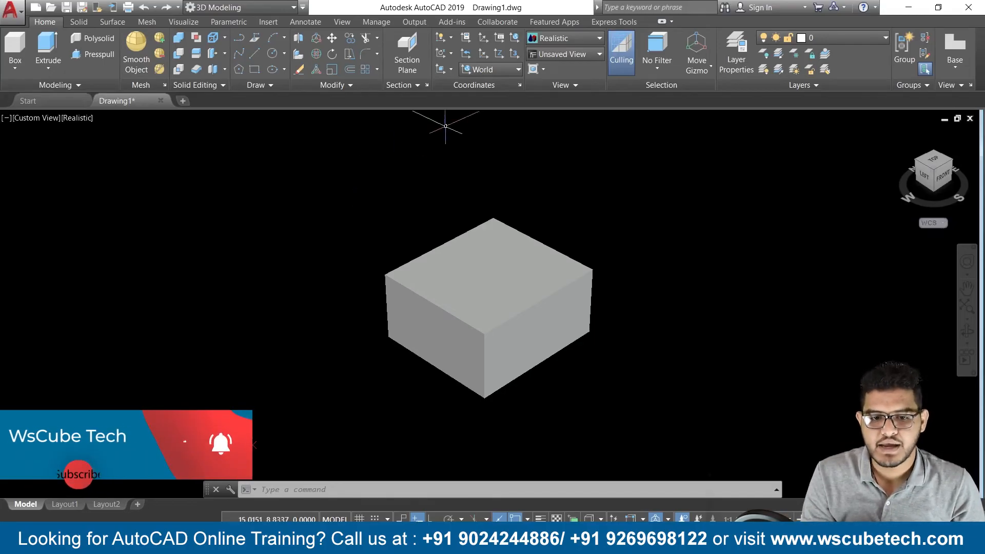
pyautogui.click(277, 55)
pyautogui.click(271, 309)
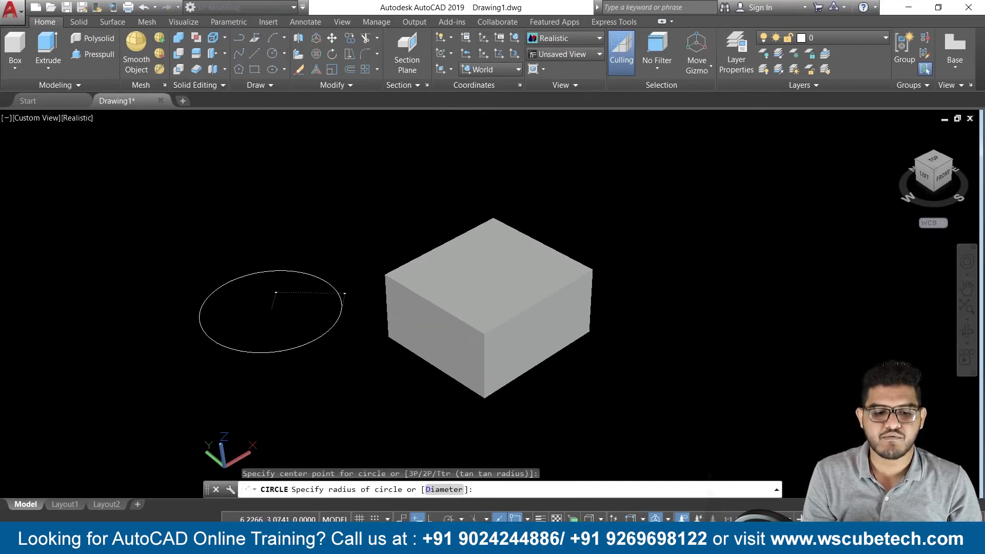
pyautogui.click(341, 306)
pyautogui.moveTo(380, 267)
pyautogui.keyDown('shift'); pyautogui.mouseDown(button='middle')
pyautogui.moveTo(376, 347)
pyautogui.moveTo(314, 334)
pyautogui.moveTo(414, 289)
pyautogui.moveTo(374, 285)
pyautogui.mouseUp(button='middle'); pyautogui.keyUp('shift')
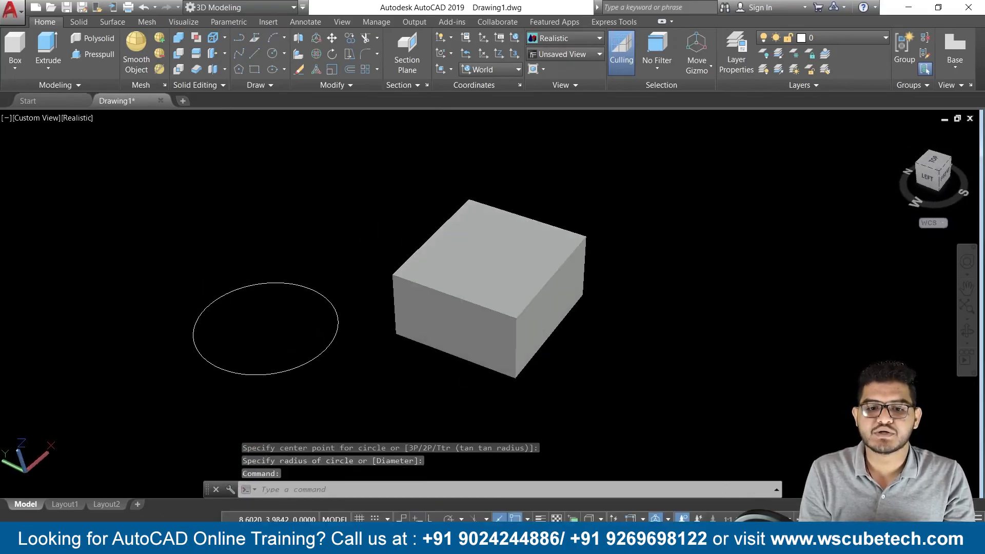
# - Set the UCS to Top, draw a circle with a radius of about 3.36 around the box, and view it from higher up
pyautogui.click(504, 70)
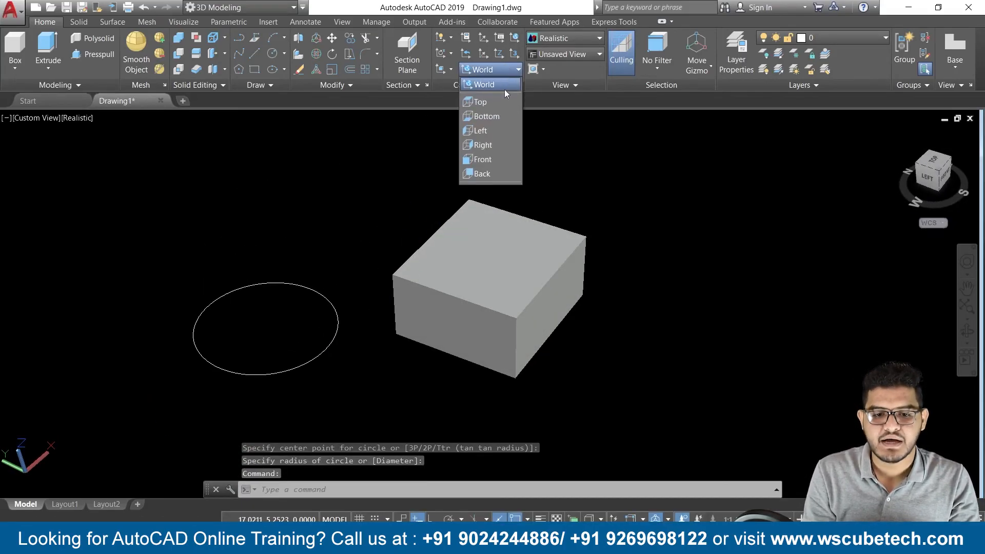
pyautogui.click(492, 105)
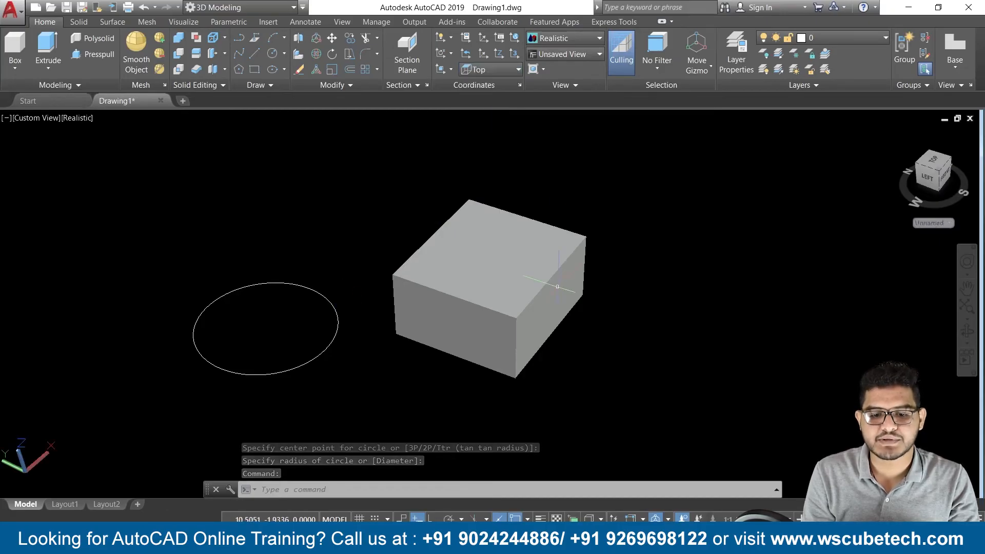
pyautogui.click(273, 54)
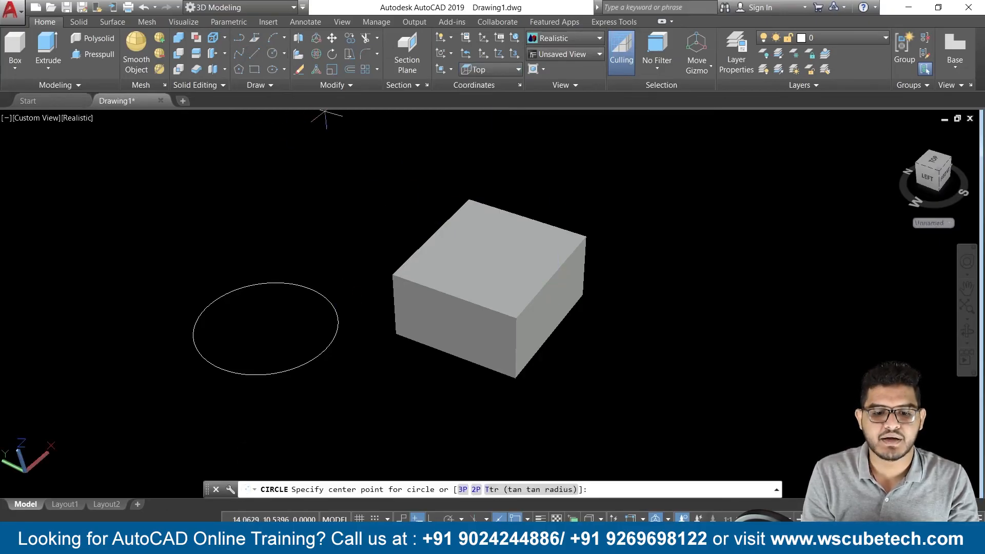
pyautogui.click(478, 243)
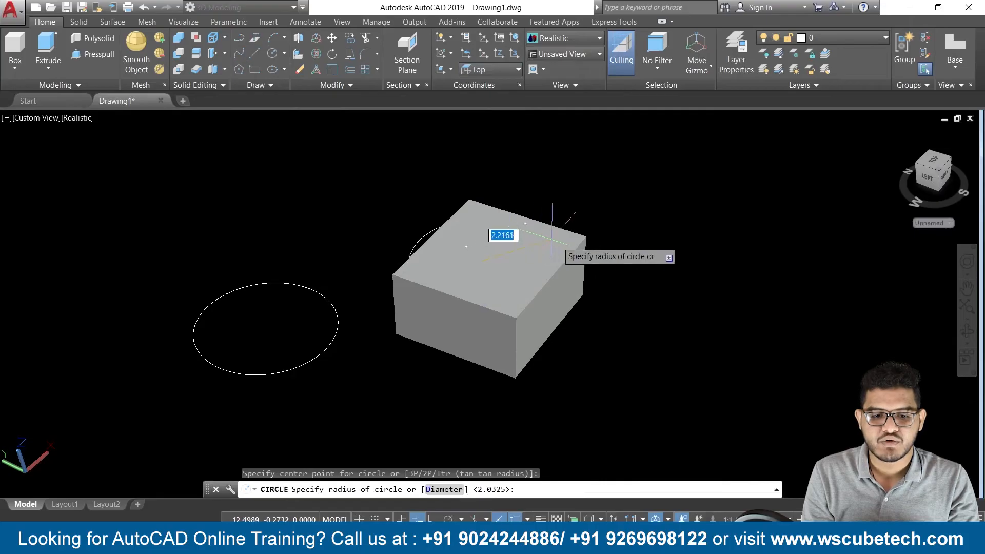
pyautogui.click(585, 251)
pyautogui.keyDown('shift'); pyautogui.moveTo(661, 231); pyautogui.dragTo(659, 310, button='middle'); pyautogui.keyUp('shift')
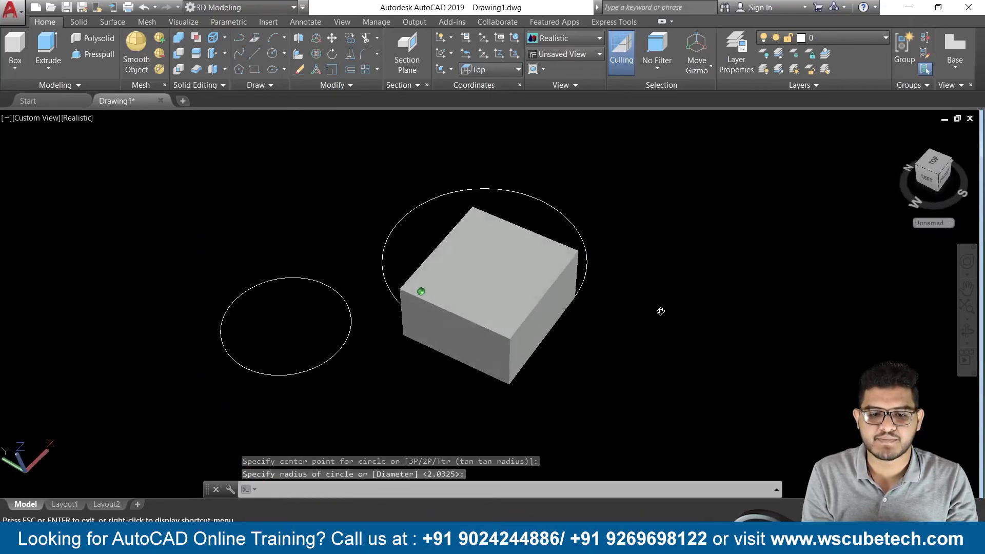
# - Set the UCS to Left and draw a box with a height of about 1.43 to the right of the existing box
pyautogui.click(511, 69)
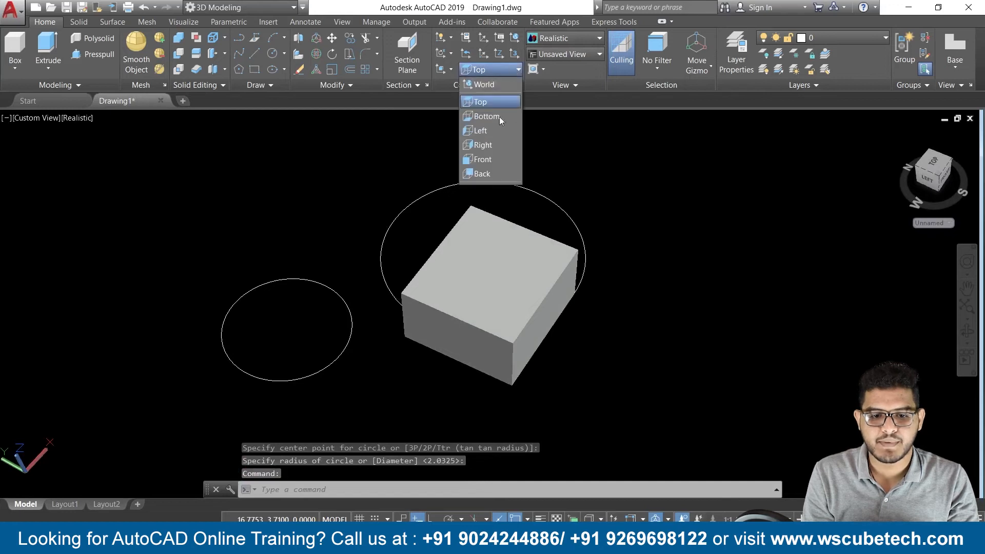
pyautogui.click(497, 133)
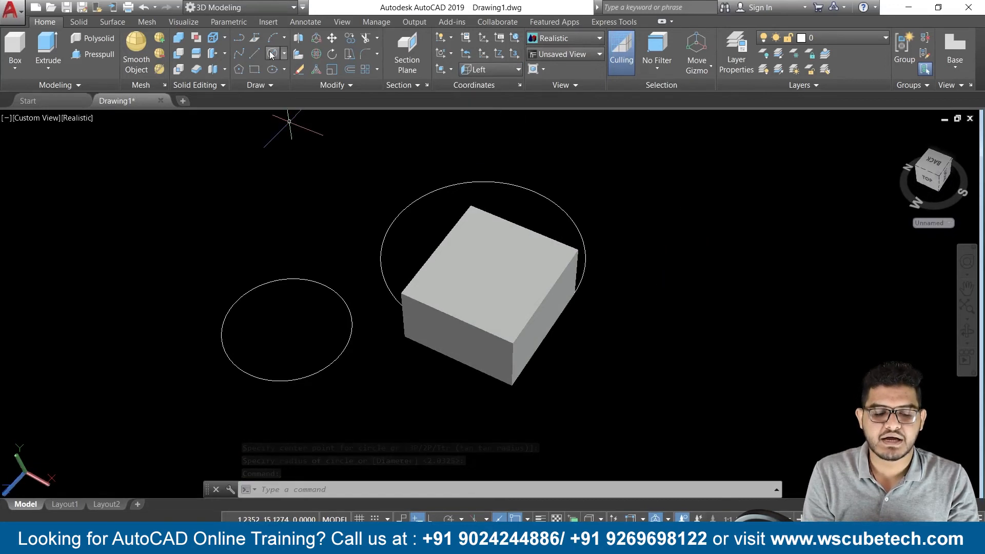
pyautogui.click(15, 53)
pyautogui.click(738, 249)
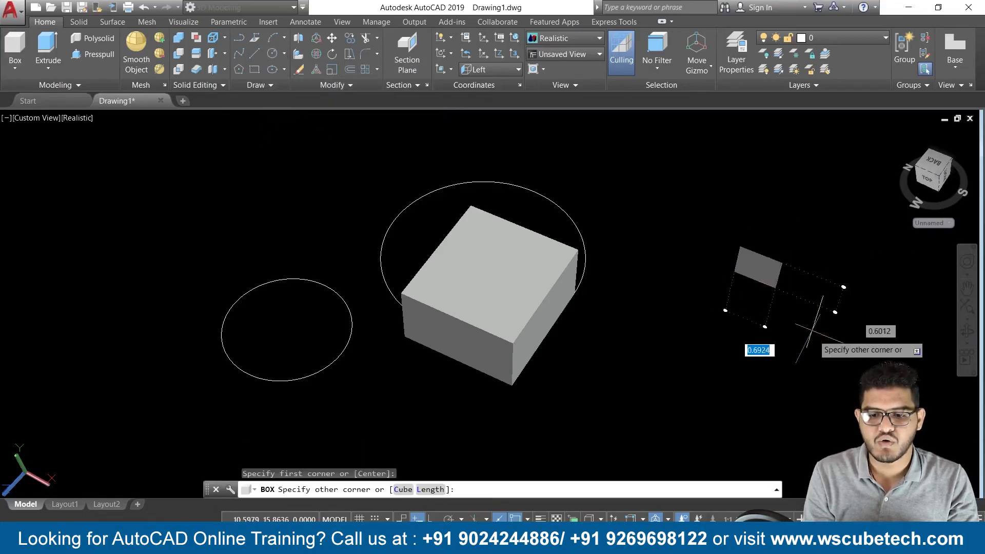
pyautogui.click(772, 350)
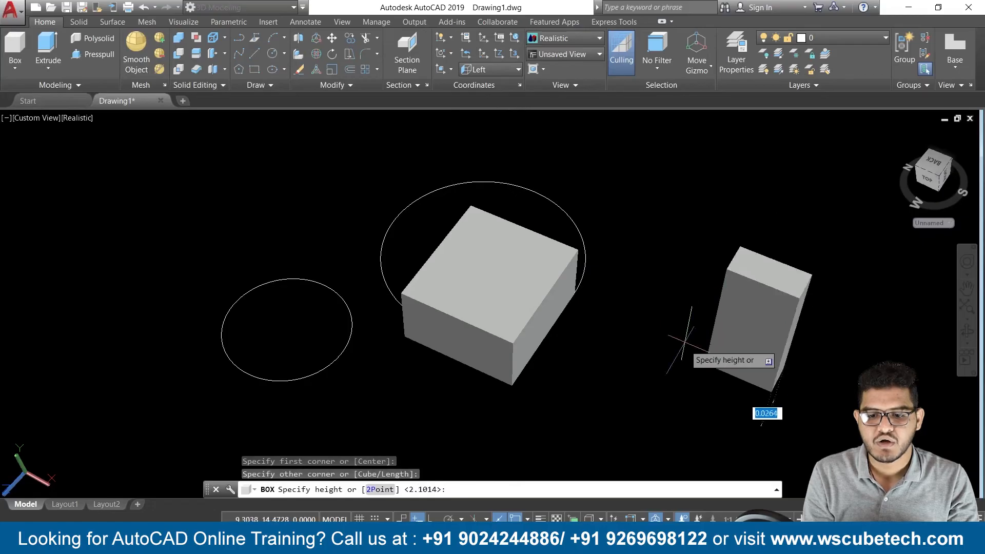
pyautogui.click(683, 397)
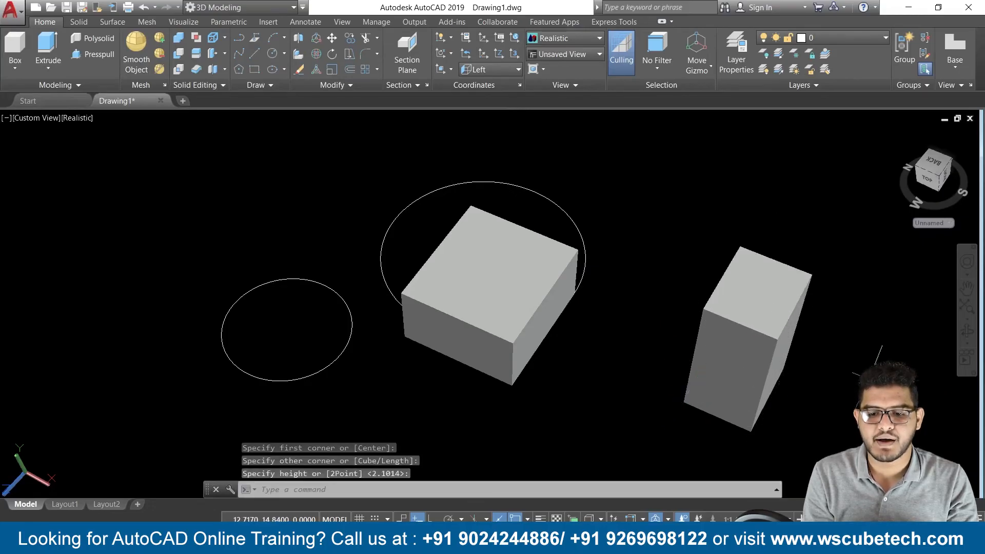
pyautogui.moveTo(878, 367); pyautogui.dragTo(829, 303, button='middle')
# - Set the visual style to 2D Wireframe and erase both boxes and both circles
pyautogui.click(70, 118)
pyautogui.click(111, 146)
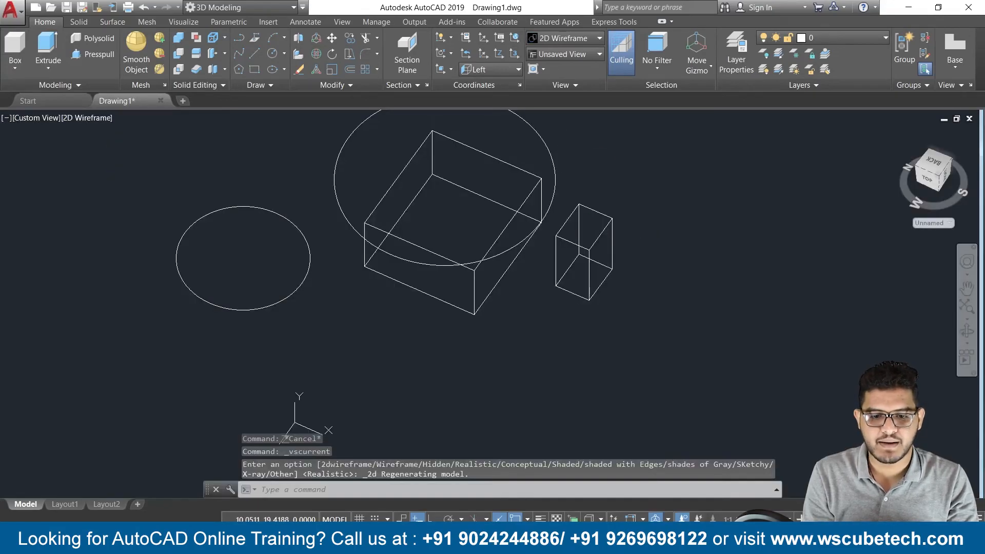
pyautogui.click(585, 144)
pyautogui.click(238, 308)
pyautogui.press('Delete')
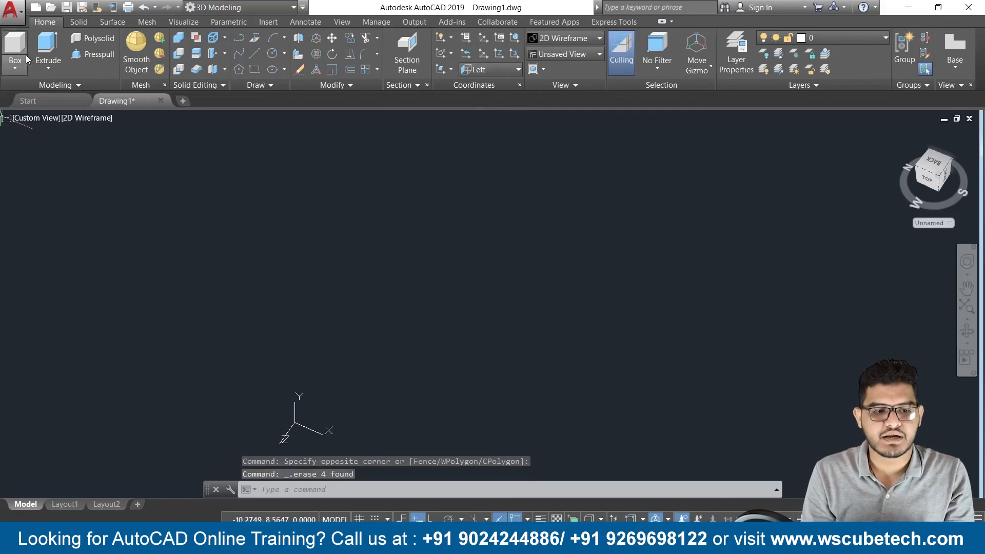
# - Draw a new box on the Left UCS plane with a base of about 2.58 by 3.93, extended toward the front
pyautogui.click(13, 47)
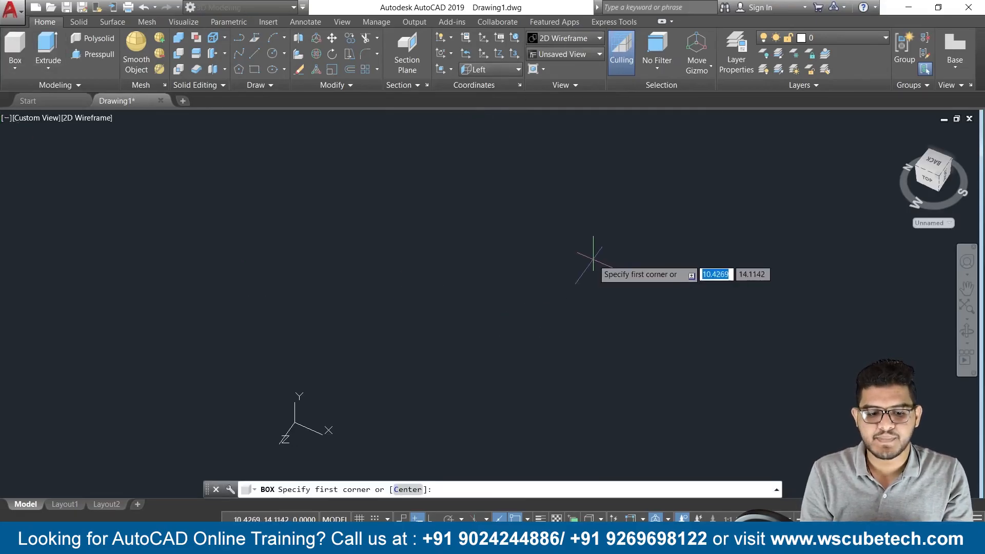
pyautogui.click(603, 234)
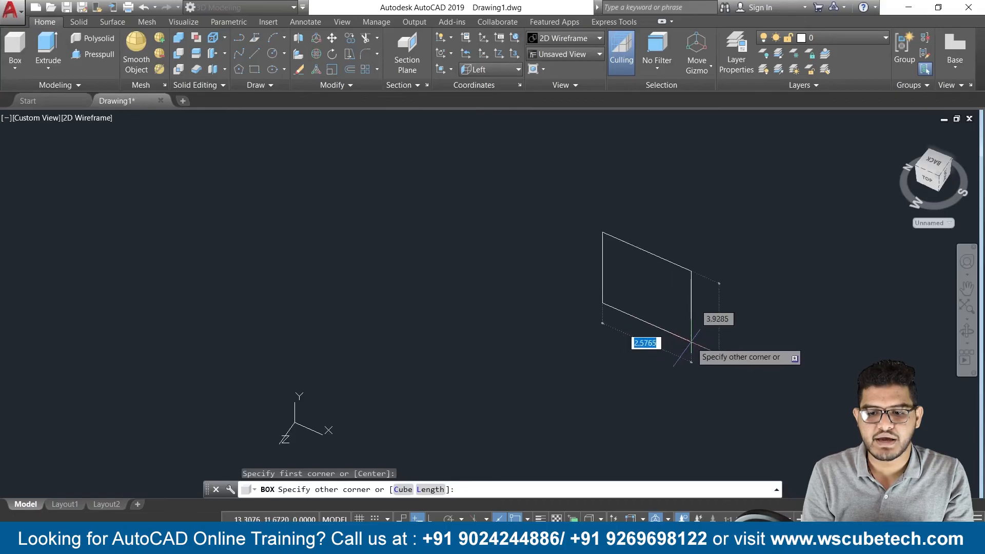
pyautogui.click(638, 343)
pyautogui.click(637, 420)
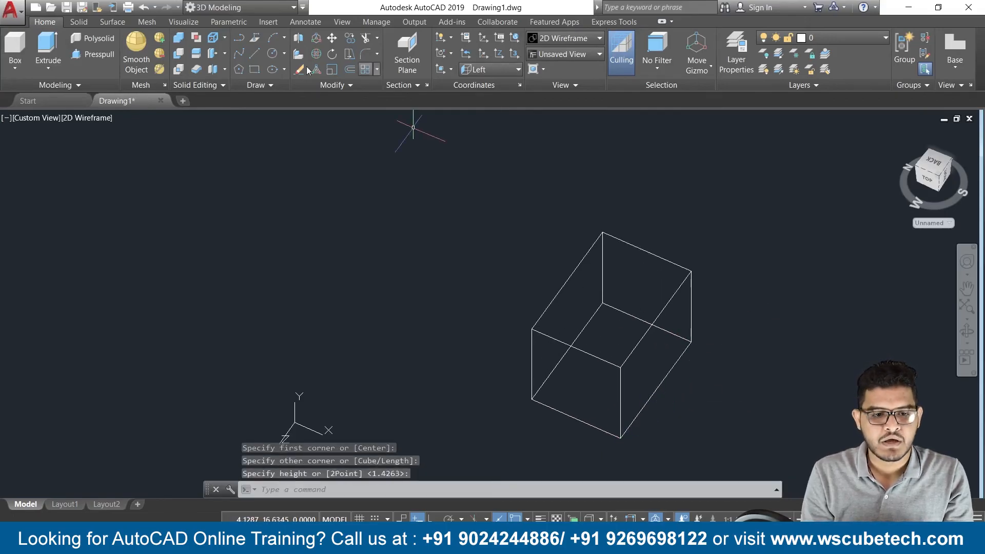
# - Draw a circle overlapping the new box on the Left UCS plane and check its orientation from the side
pyautogui.click(273, 54)
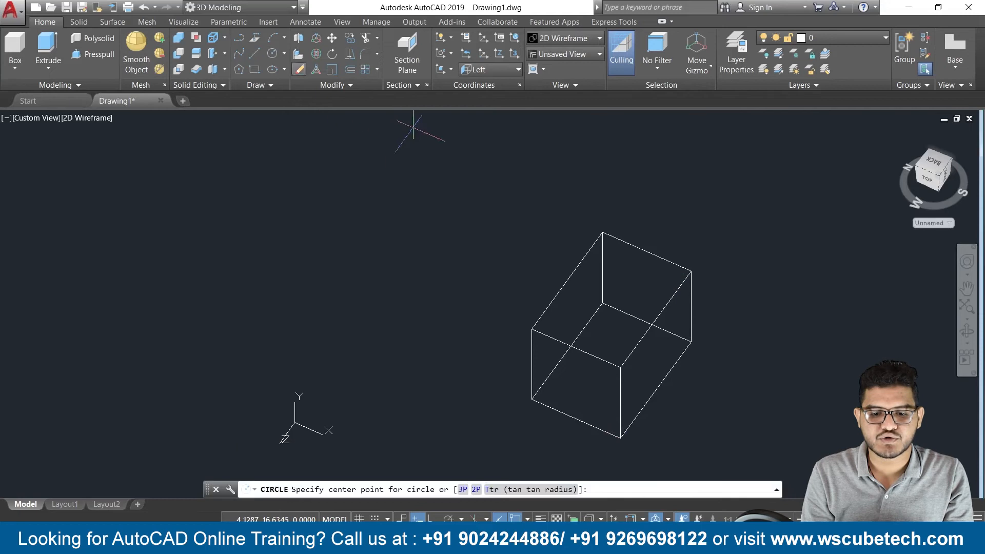
pyautogui.click(617, 310)
pyautogui.click(670, 272)
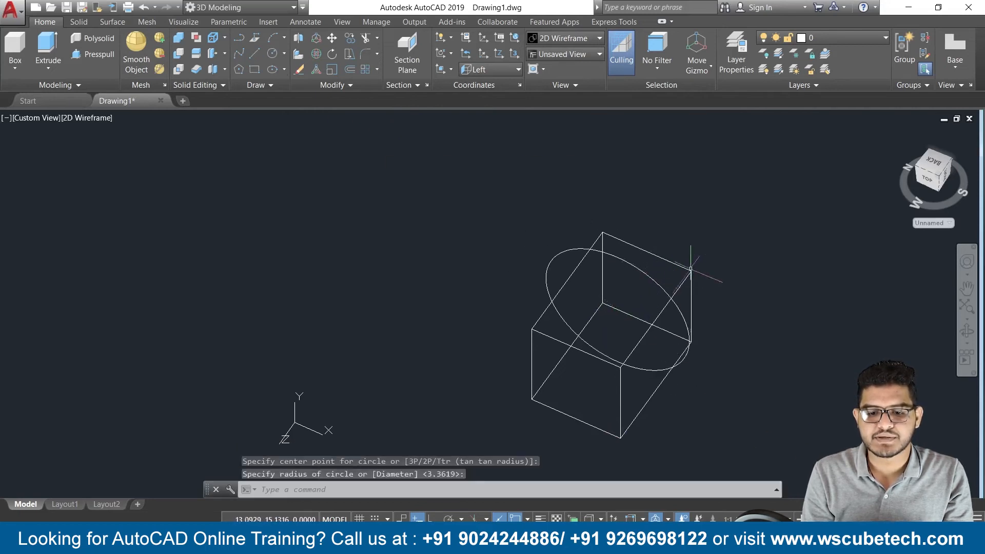
pyautogui.keyDown('shift'); pyautogui.moveTo(797, 310); pyautogui.dragTo(610, 220, button='middle'); pyautogui.keyUp('shift')
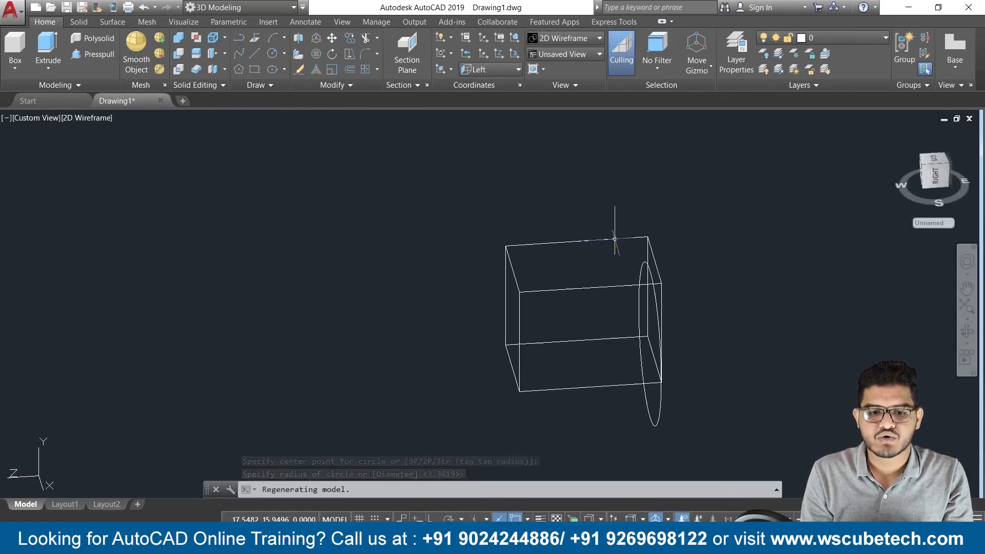
# - Make World the current coordinate system in place of the Left UCS
pyautogui.click(503, 72)
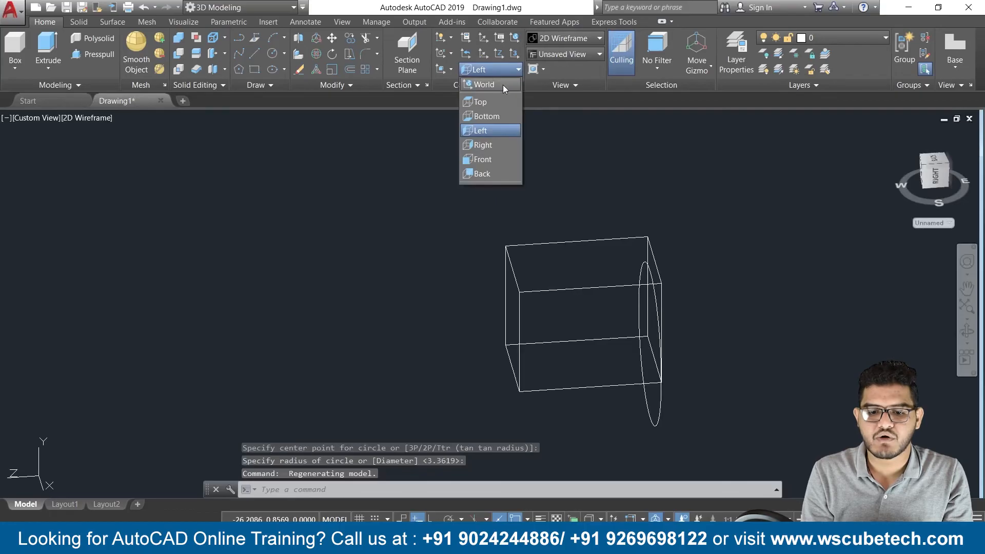
pyautogui.click(503, 85)
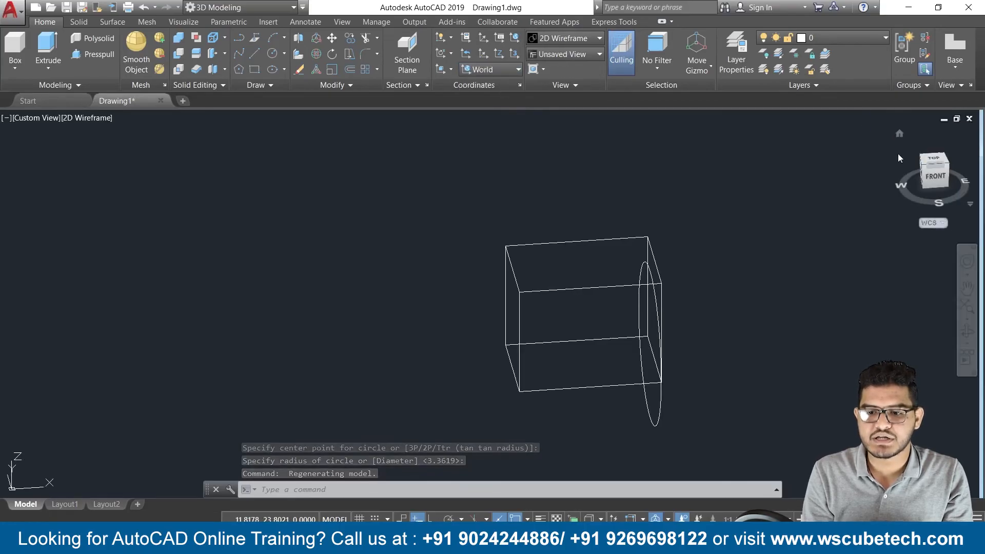
# - Return to the home view, apply the Realistic visual style, and inspect the box and circle from an angle
pyautogui.click(899, 133)
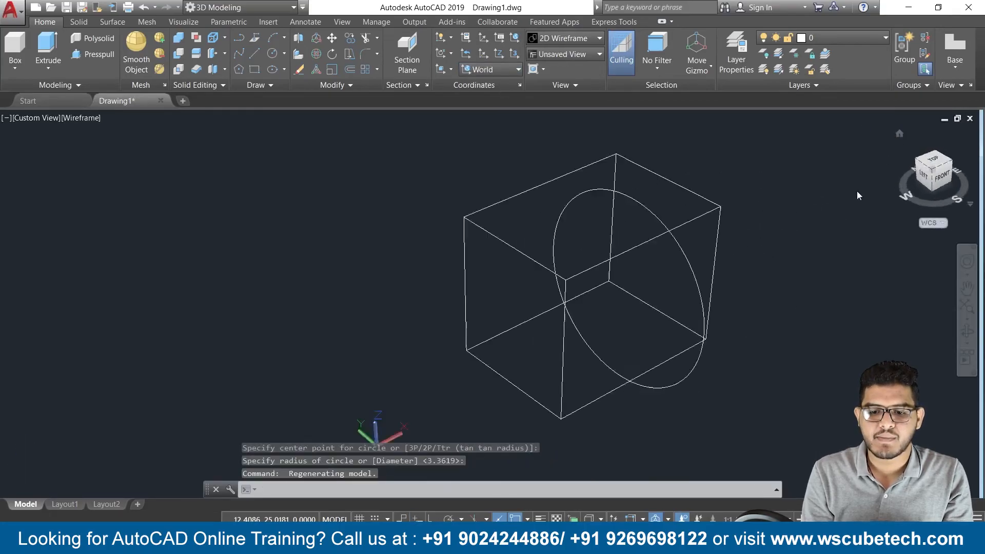
pyautogui.scroll(3, 781, 223)
pyautogui.keyDown('shift'); pyautogui.moveTo(778, 222); pyautogui.dragTo(798, 236, button='middle'); pyautogui.keyUp('shift')
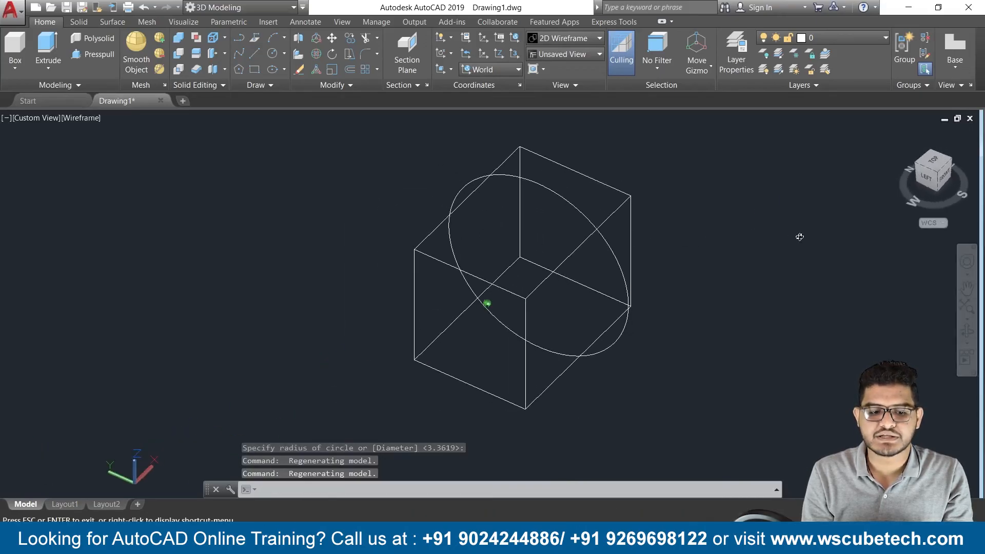
pyautogui.click(95, 117)
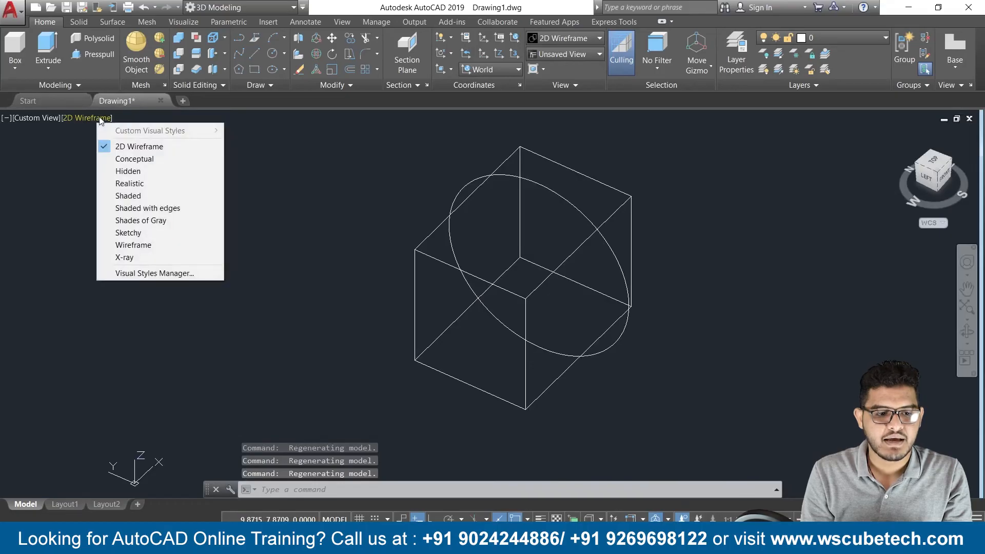
pyautogui.click(132, 184)
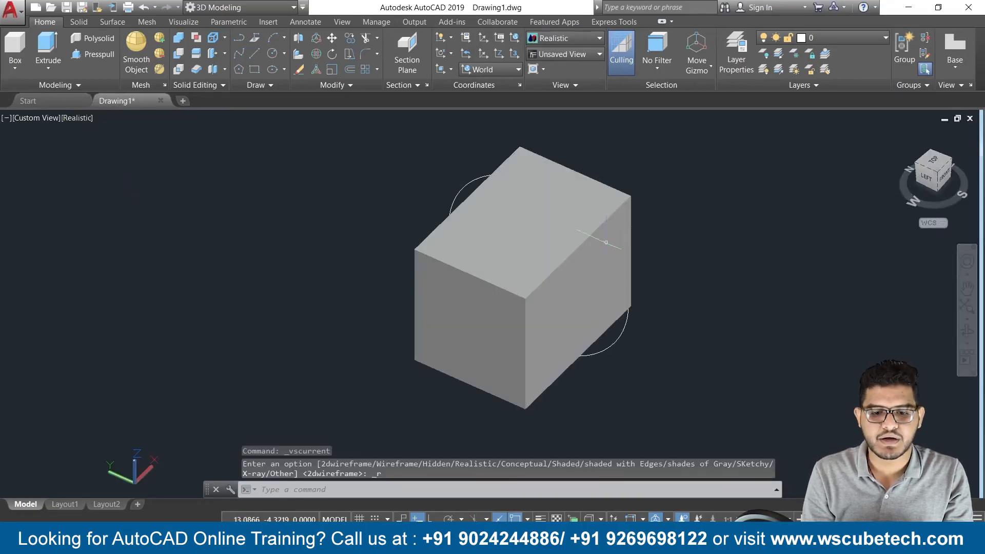
pyautogui.keyDown('shift'); pyautogui.moveTo(753, 255); pyautogui.dragTo(744, 286, button='middle'); pyautogui.keyUp('shift')
# - Erase the box and the overlapping circle together
pyautogui.click(701, 184)
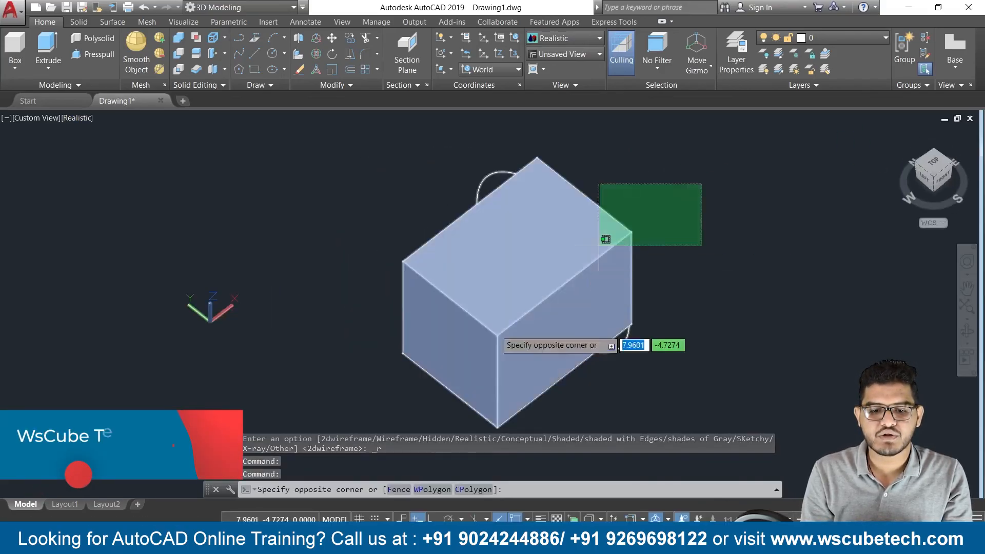
pyautogui.click(428, 369)
pyautogui.press('Delete')
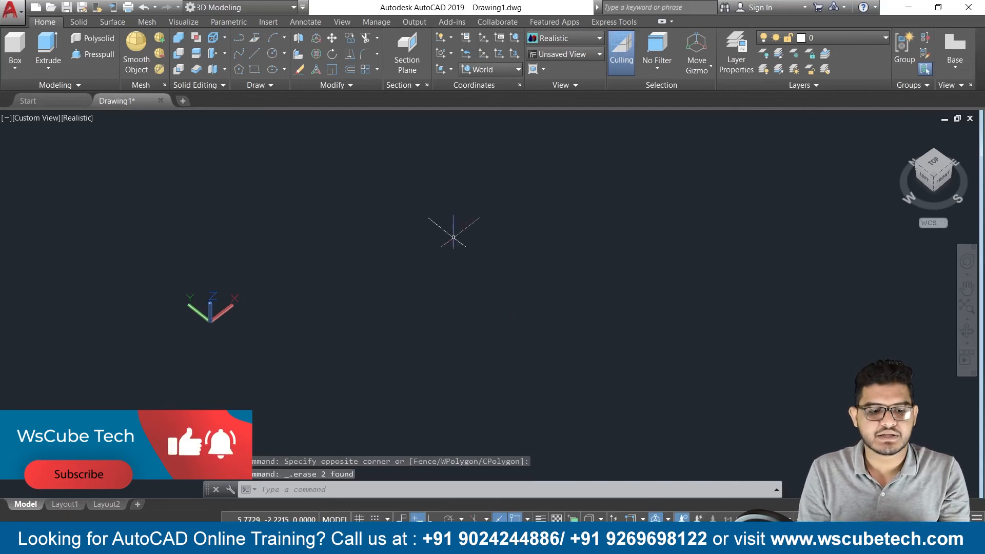
# - Draw a new box on the World plane in the home view, with a base of about 7.6 by 6.8
pyautogui.click(899, 134)
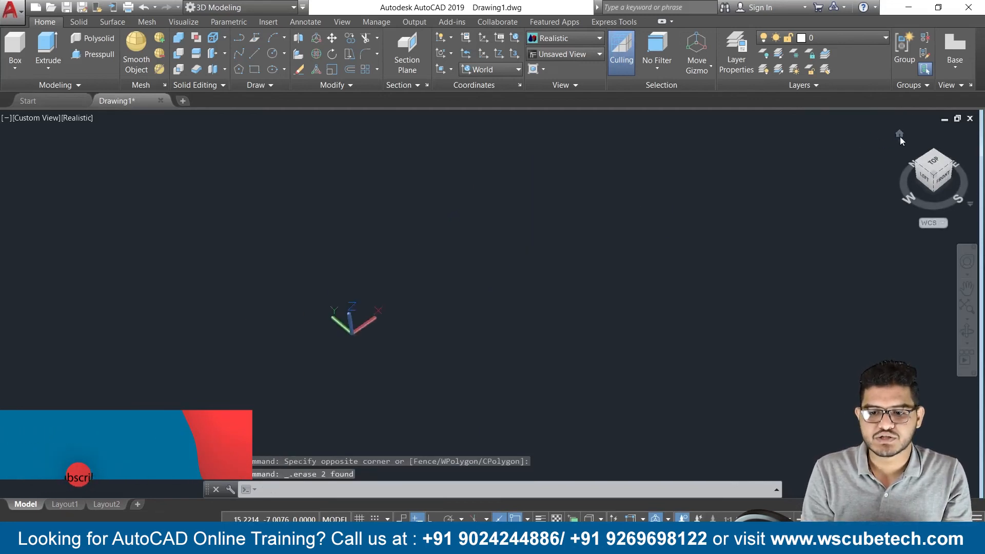
pyautogui.moveTo(432, 312); pyautogui.dragTo(351, 313)
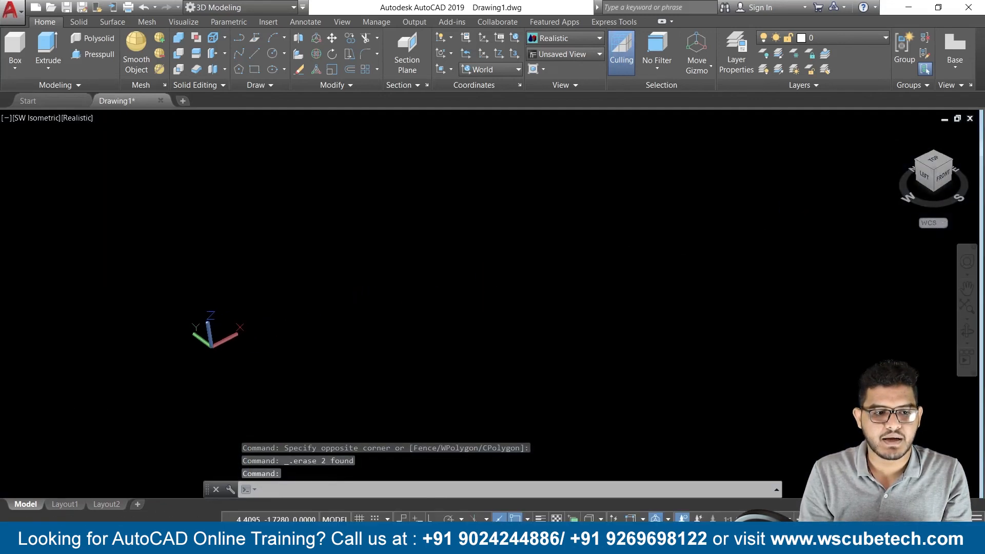
pyautogui.press('Escape')
pyautogui.click(15, 49)
pyautogui.click(469, 277)
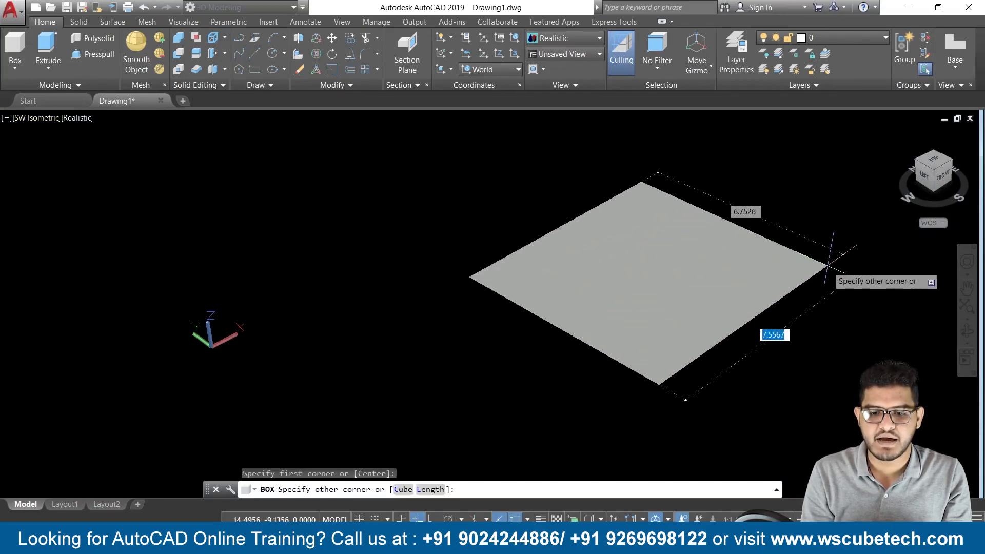
pyautogui.click(831, 262)
pyautogui.click(853, 270)
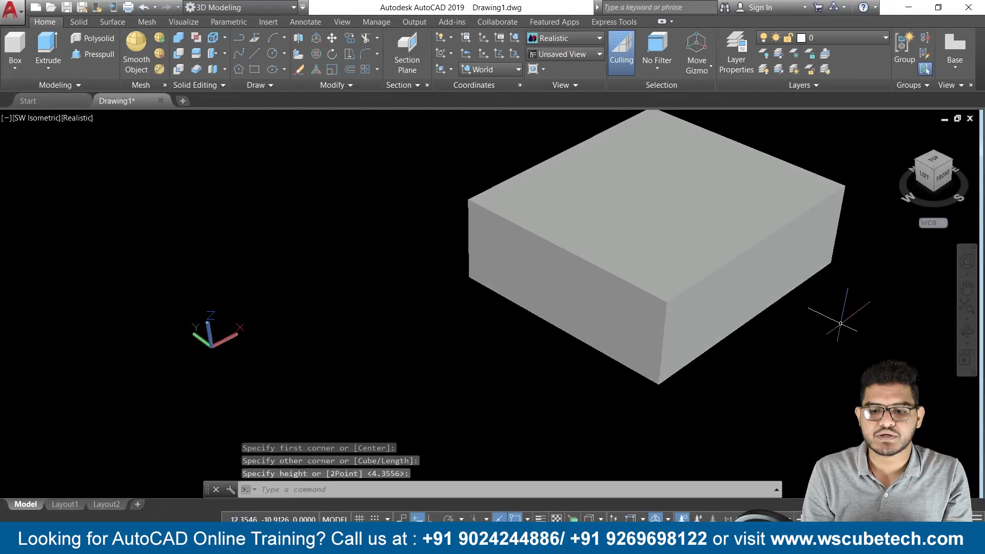
pyautogui.moveTo(798, 343); pyautogui.dragTo(637, 349, button='middle')
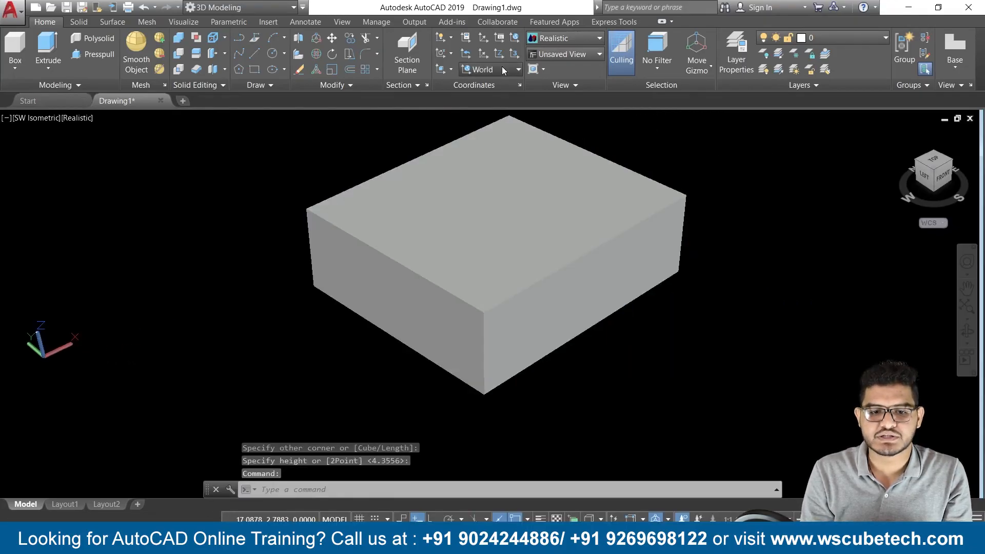
# - Set the UCS to Front, draw a circle of about 0.84 radius over the box's front face, and check it from another angle
pyautogui.click(502, 68)
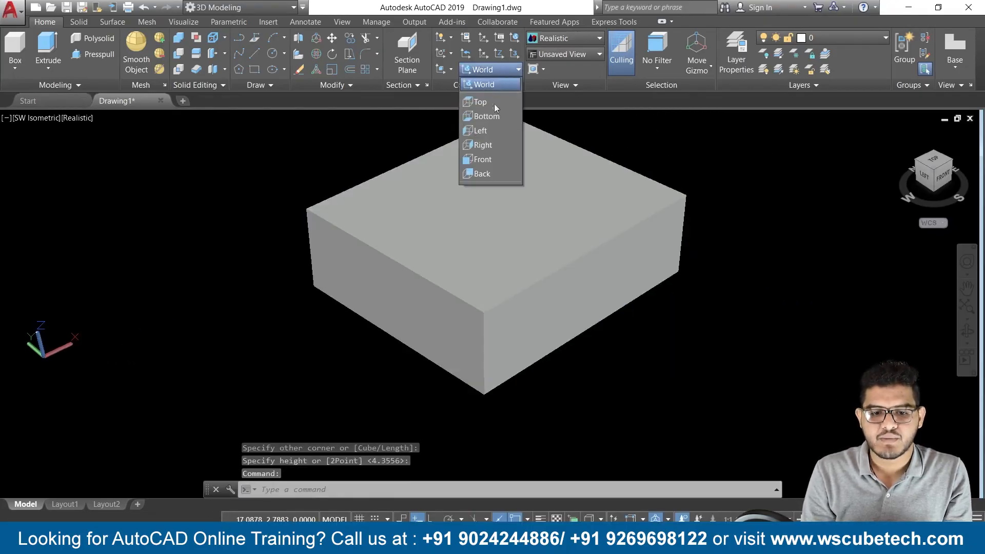
pyautogui.click(491, 158)
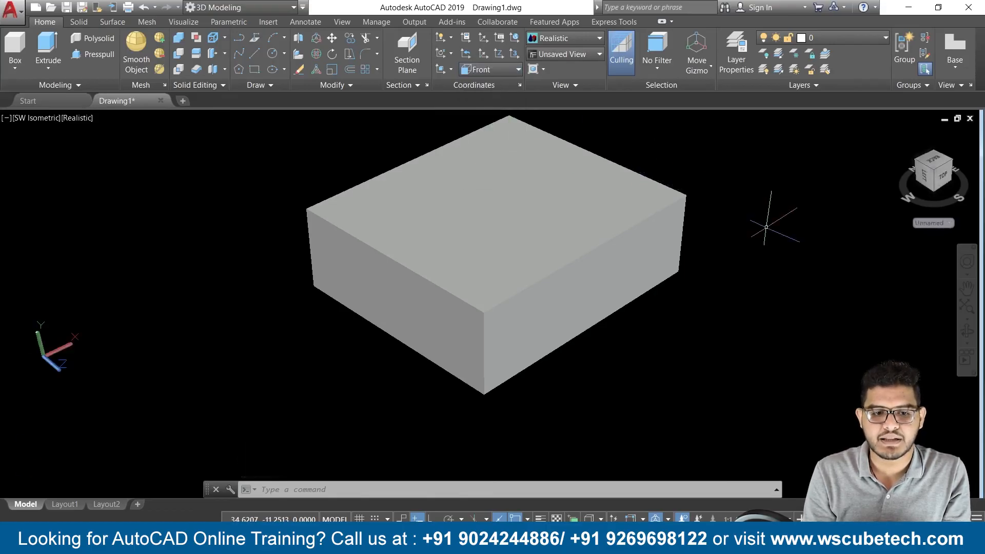
pyautogui.click(272, 53)
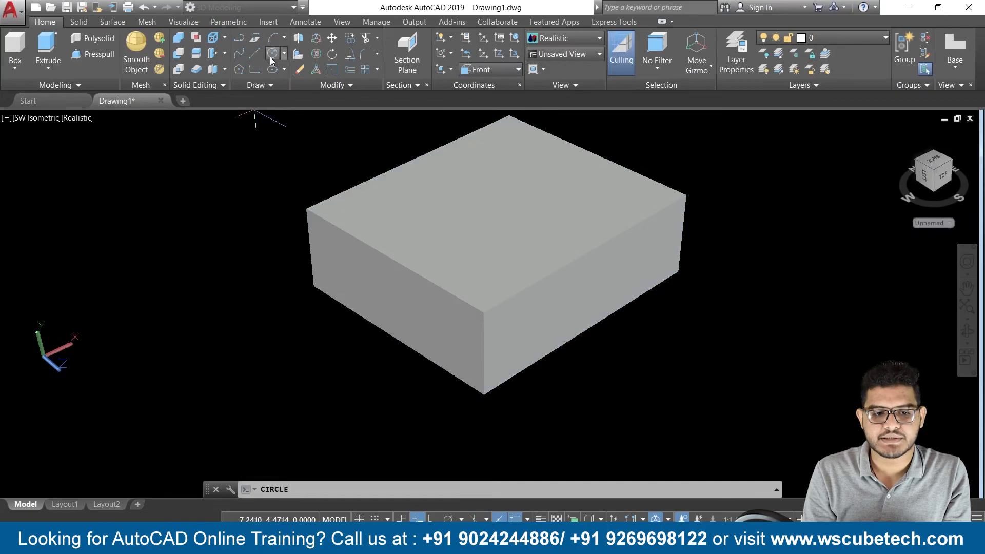
pyautogui.click(599, 296)
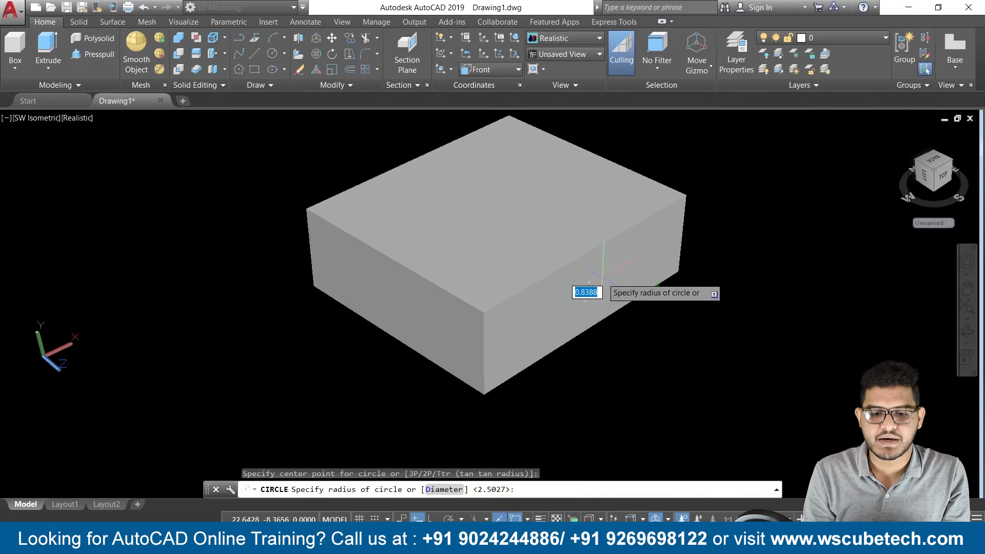
pyautogui.click(623, 281)
pyautogui.keyDown('shift'); pyautogui.moveTo(624, 281); pyautogui.dragTo(693, 315, button='middle'); pyautogui.keyUp('shift')
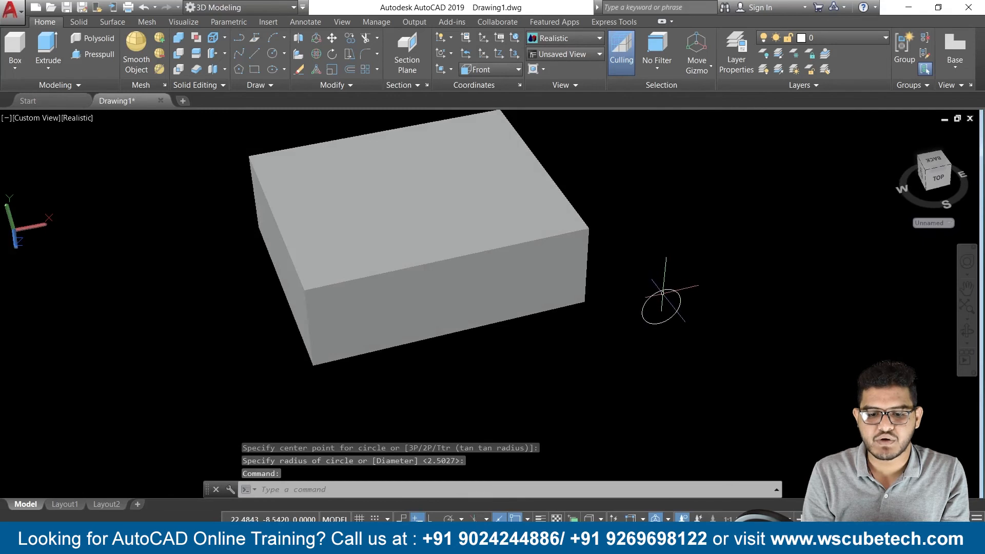
# - Move the circle from its centre to a point over the box's front face and orbit to check its position
pyautogui.click(662, 290)
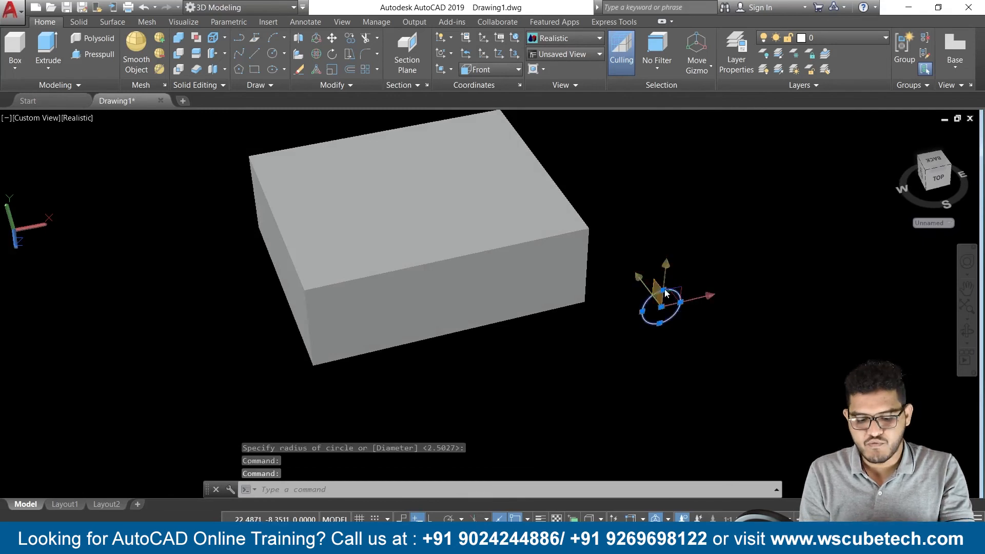
pyautogui.write('m')
pyautogui.press('Return')
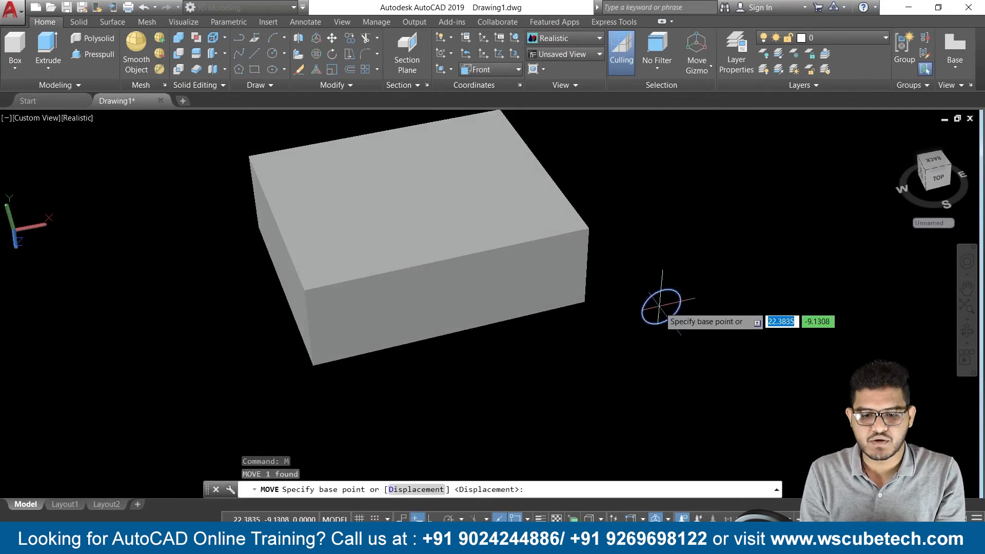
pyautogui.click(660, 301)
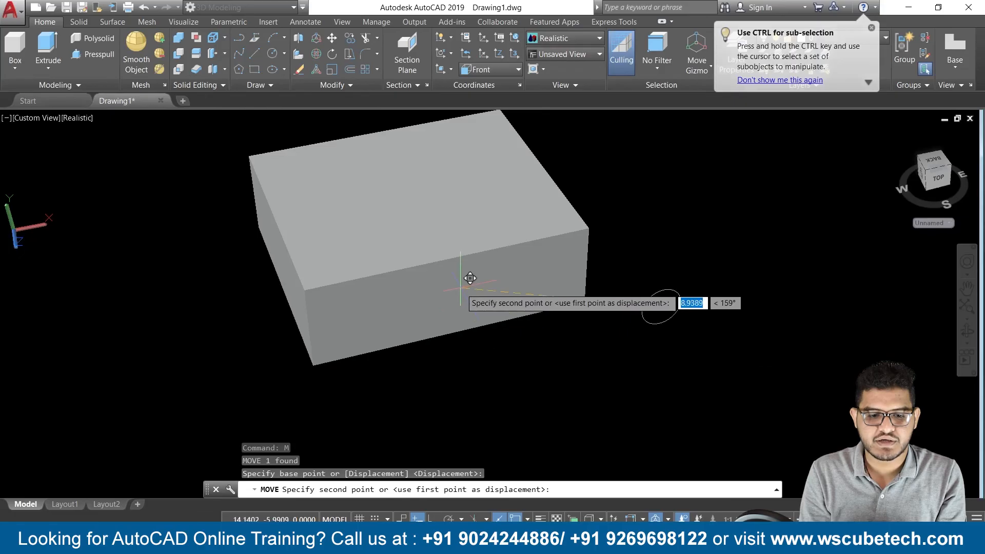
pyautogui.click(451, 277)
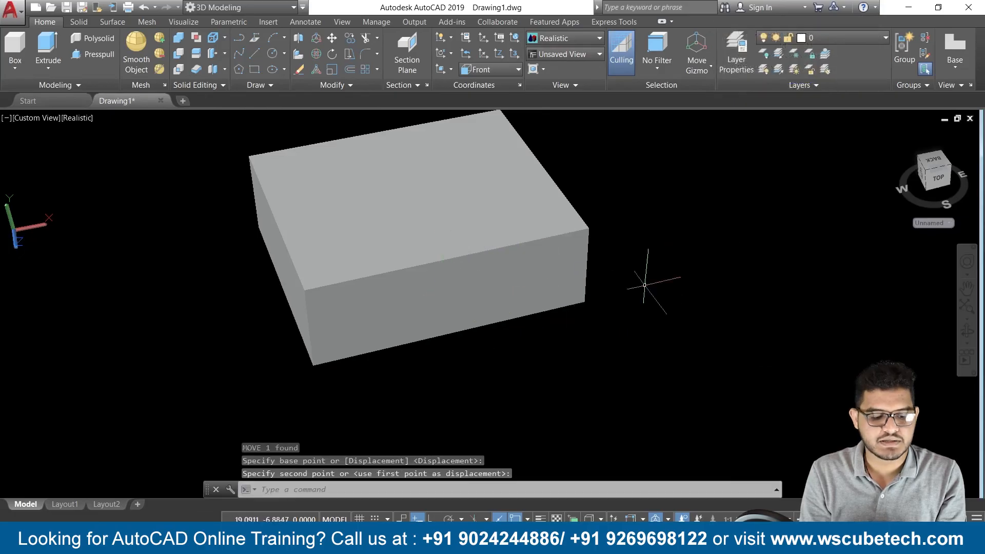
pyautogui.keyDown('shift'); pyautogui.moveTo(702, 286); pyautogui.dragTo(771, 286, button='middle'); pyautogui.keyUp('shift')
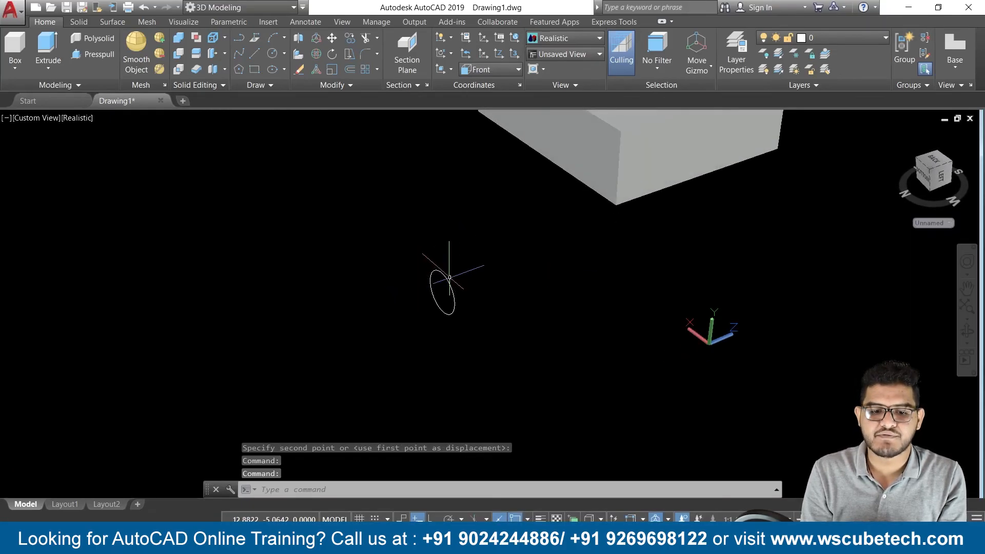
# - Reposition the circle by its centre grip so that it overlaps the box in the current view
pyautogui.click(447, 281)
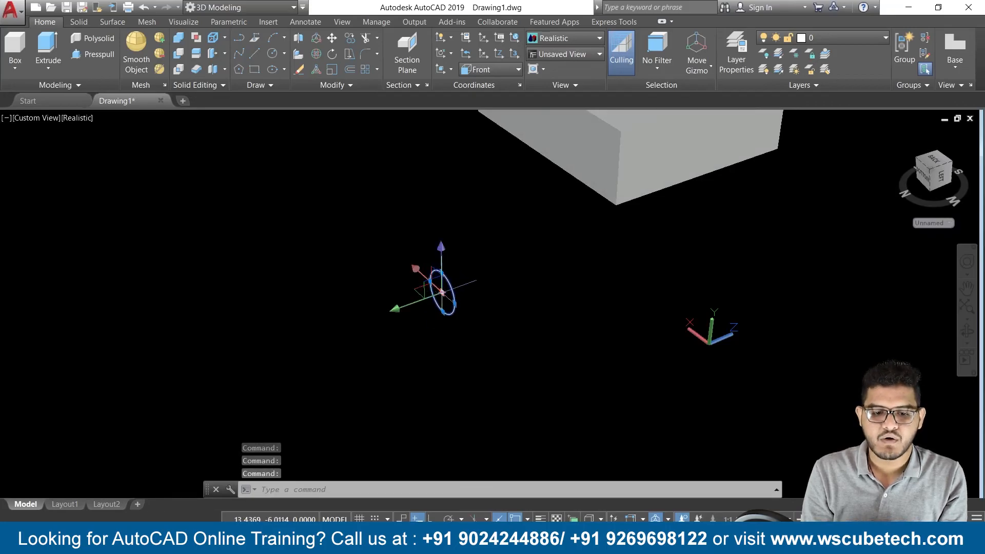
pyautogui.click(442, 292)
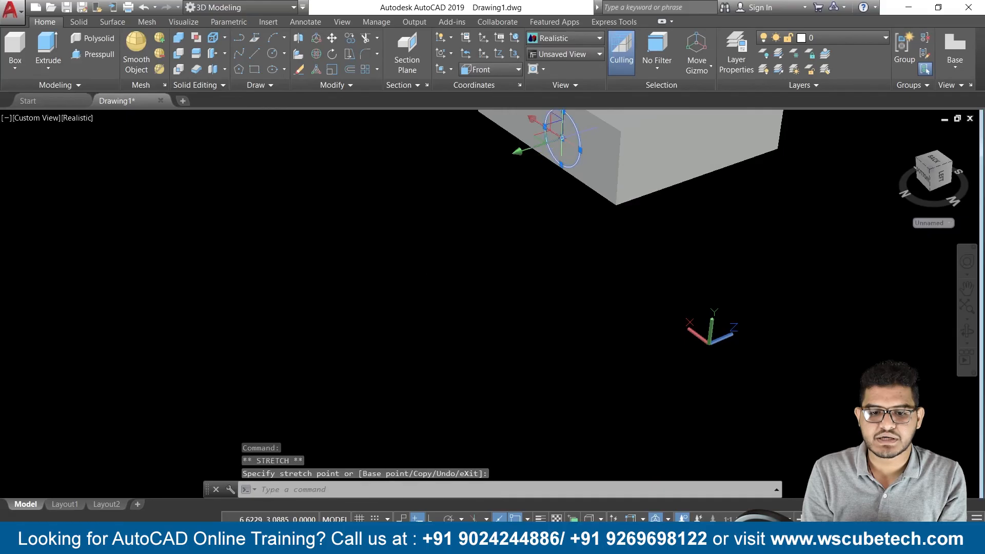
pyautogui.keyDown('shift'); pyautogui.moveTo(531, 266); pyautogui.dragTo(544, 242, button='middle'); pyautogui.keyUp('shift')
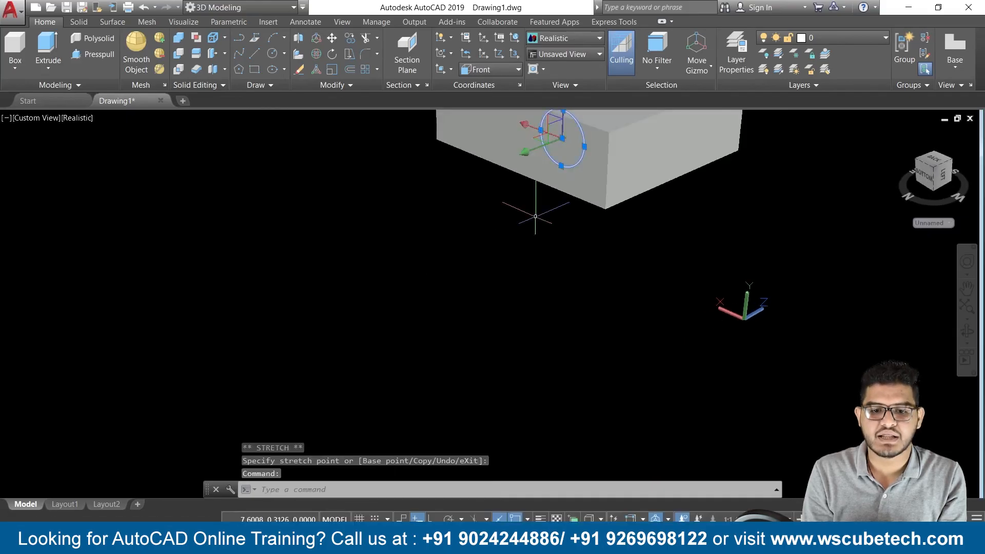
pyautogui.write('m')
pyautogui.press('space')
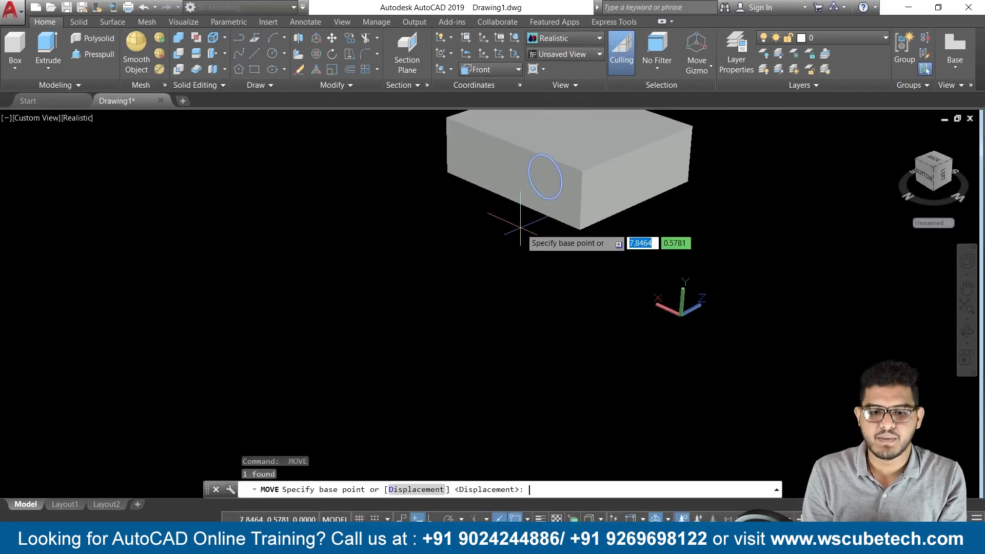
pyautogui.moveTo(520, 225); pyautogui.dragTo(462, 205, button='middle')
# - Set the current UCS back to World and return to the home view of the box and circle
pyautogui.click(502, 70)
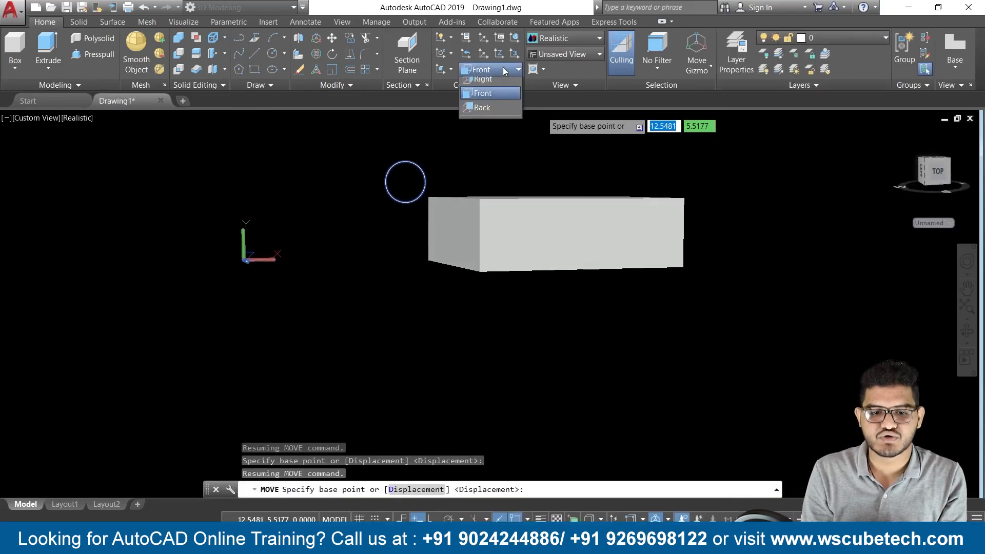
pyautogui.click(500, 82)
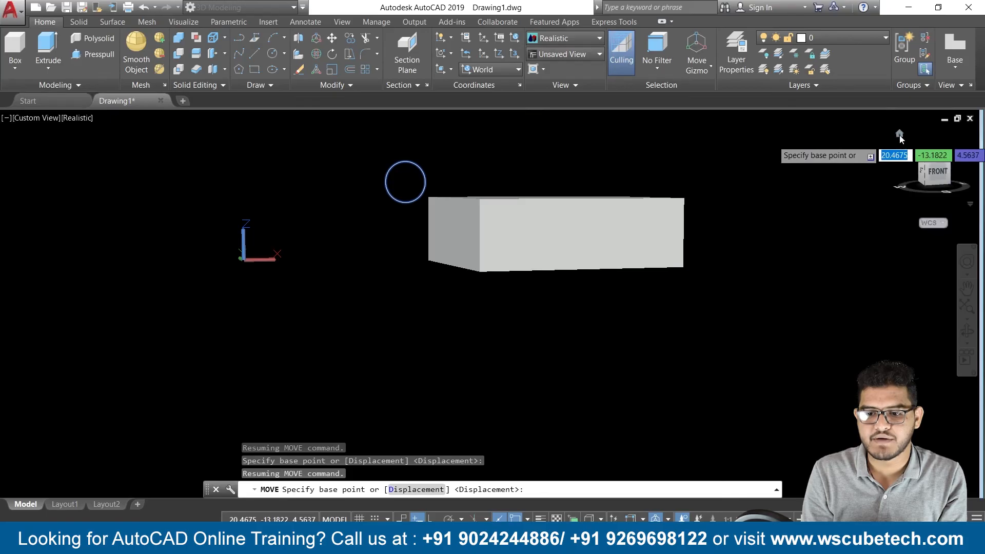
pyautogui.click(899, 135)
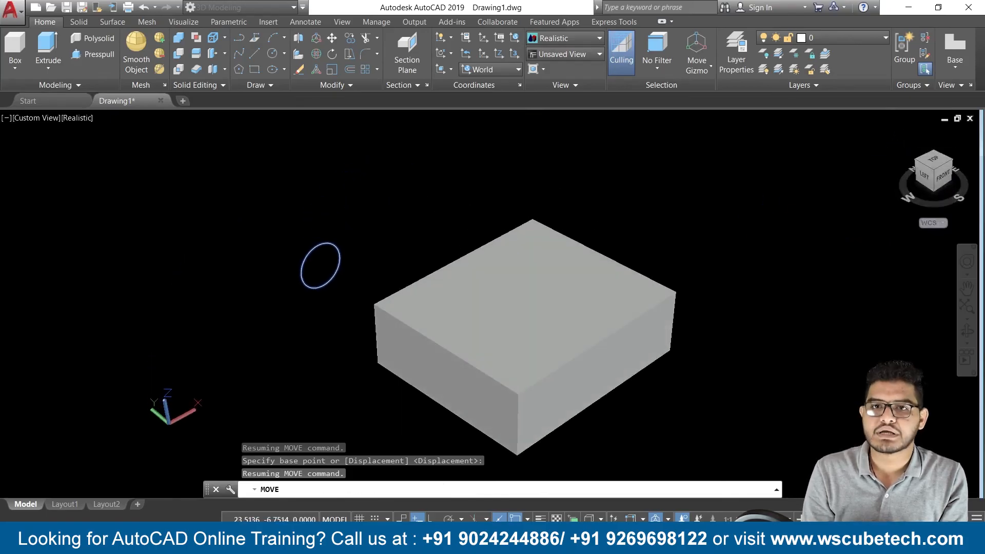
pyautogui.moveTo(779, 237); pyautogui.dragTo(620, 211, button='middle')
pyautogui.click(518, 70)
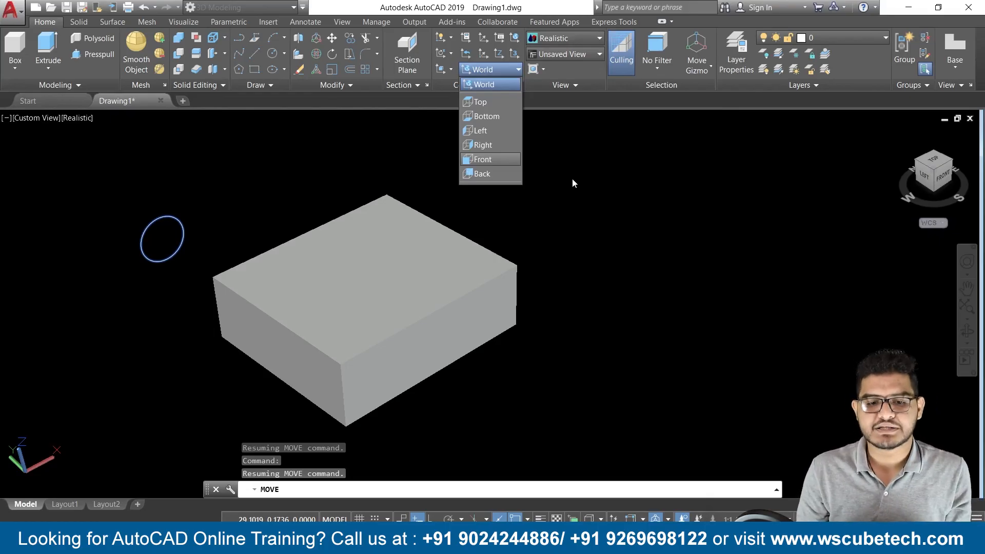
pyautogui.click(570, 95)
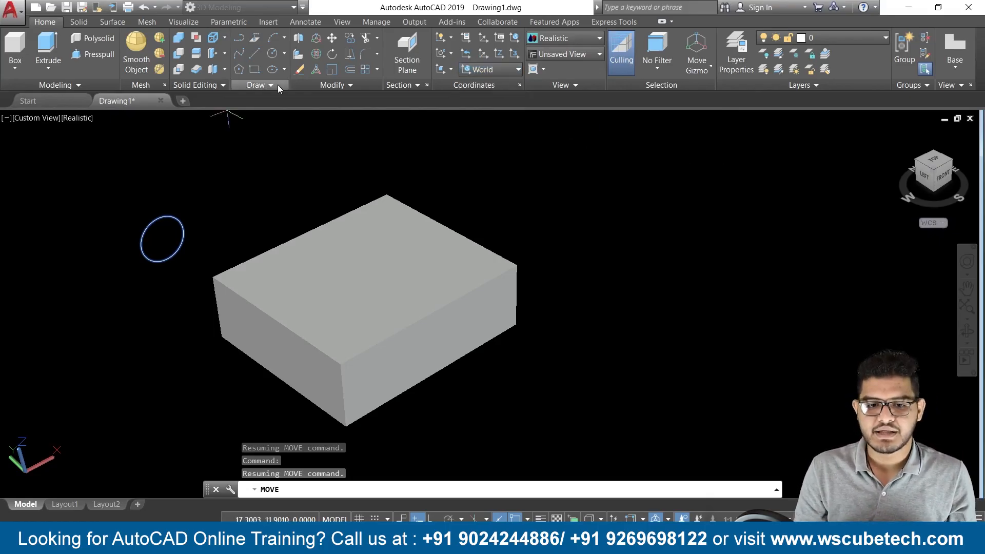
pyautogui.click(450, 38)
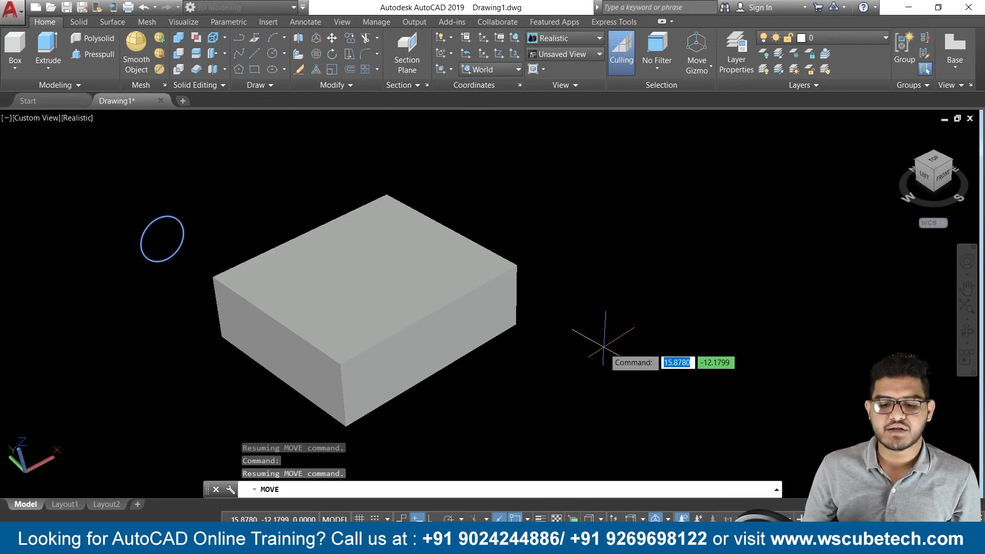
# - Turn on Dynamic UCS and draw a circle on the box's top face
pyautogui.press('F6')
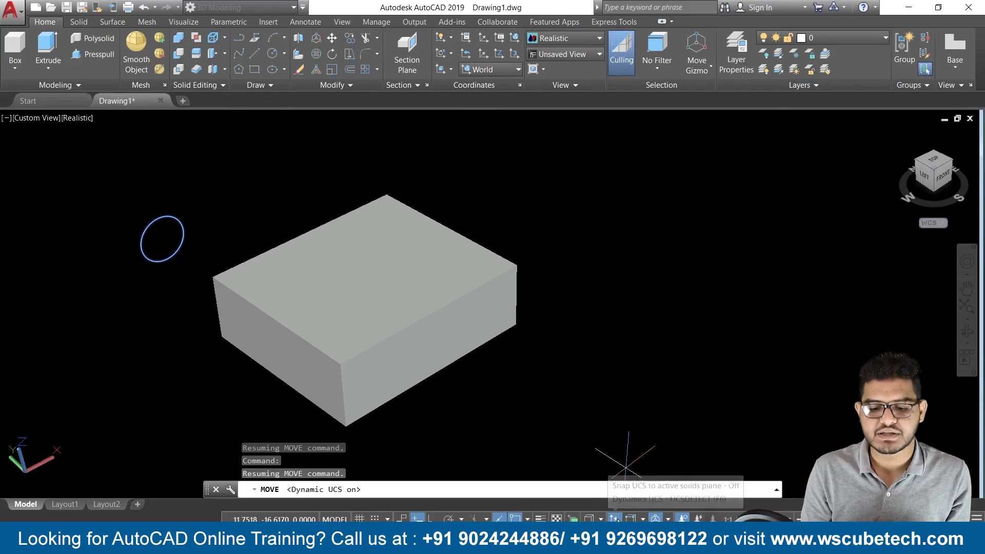
pyautogui.click(271, 53)
pyautogui.click(370, 270)
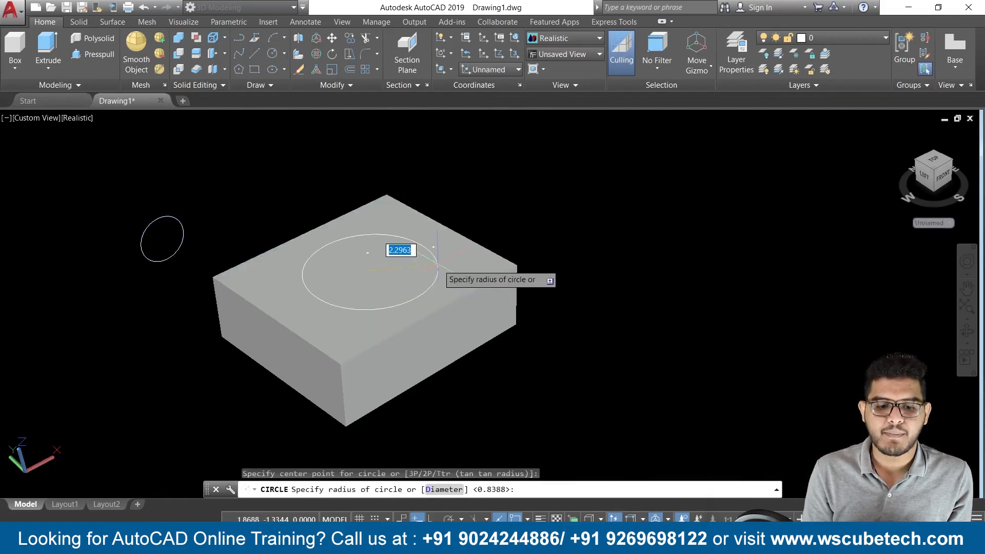
pyautogui.click(424, 281)
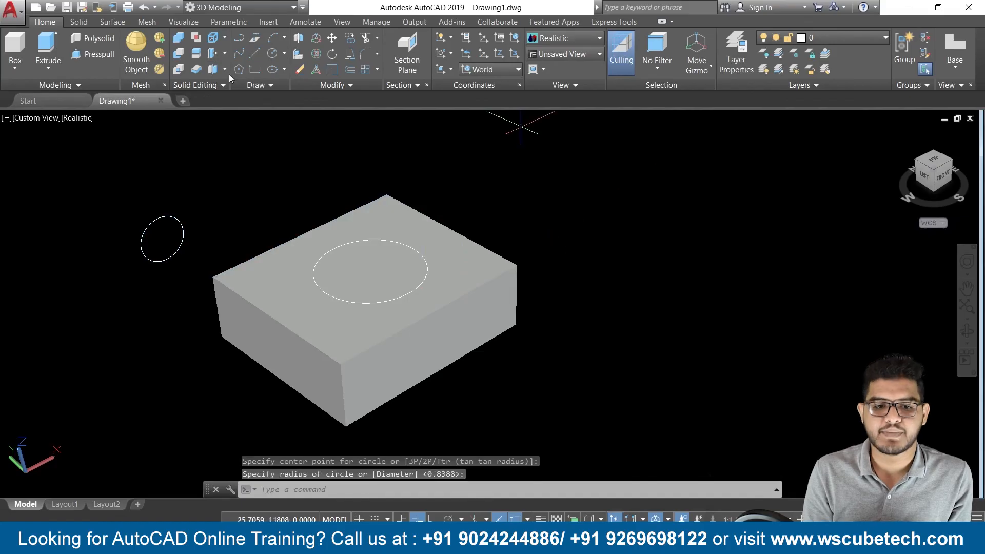
# - Draw a small circle on the box's front face using Dynamic UCS, and switch Dynamic UCS off
pyautogui.click(273, 53)
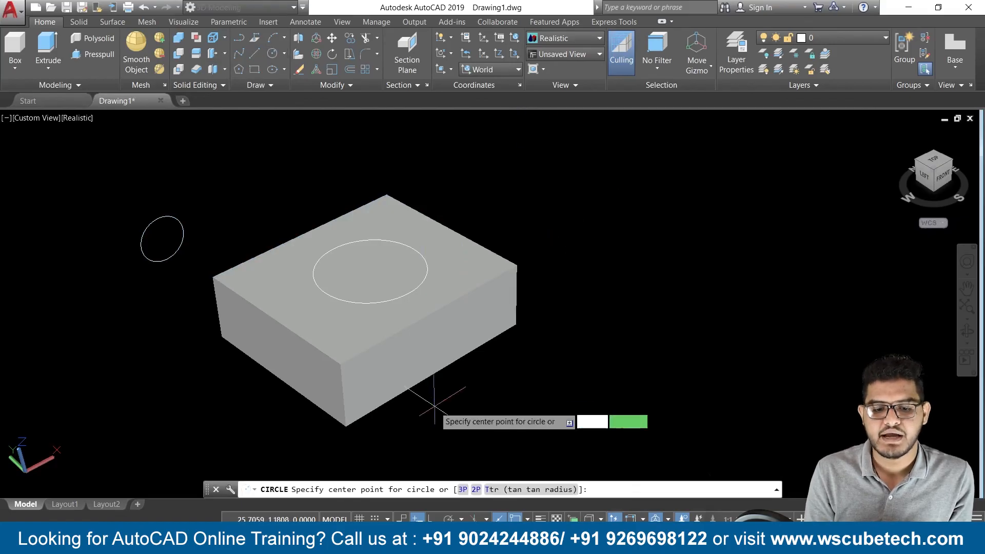
pyautogui.click(431, 348)
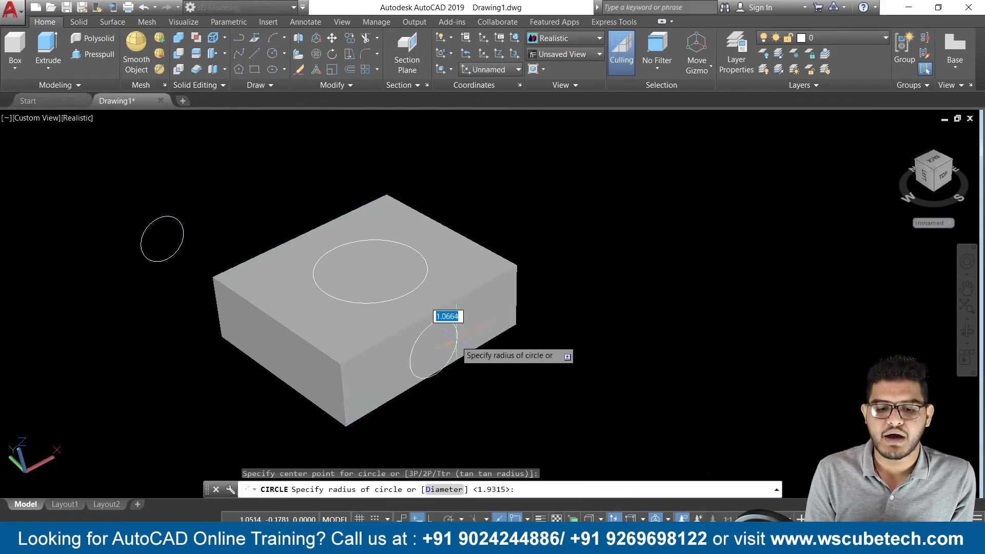
pyautogui.click(444, 345)
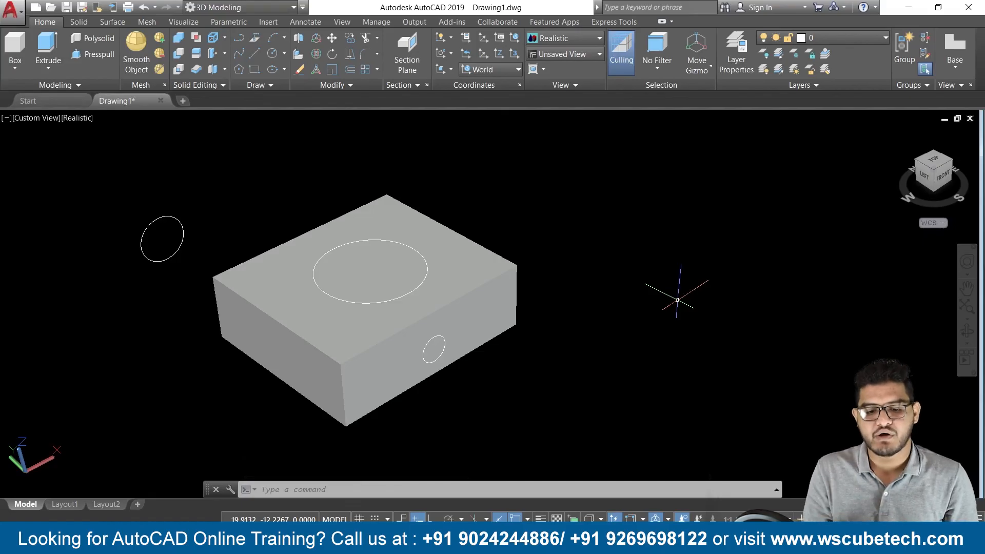
pyautogui.press('F6')
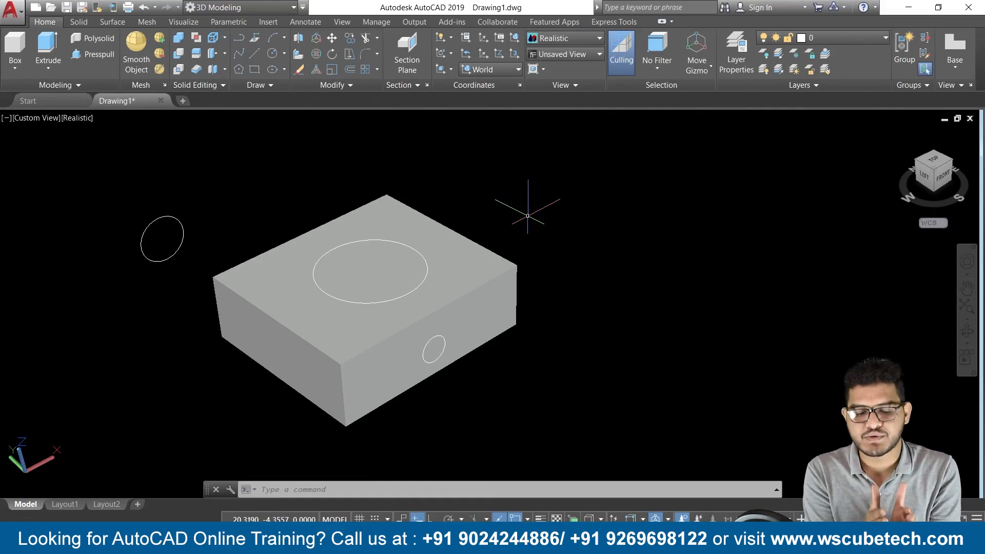
pyautogui.click(450, 70)
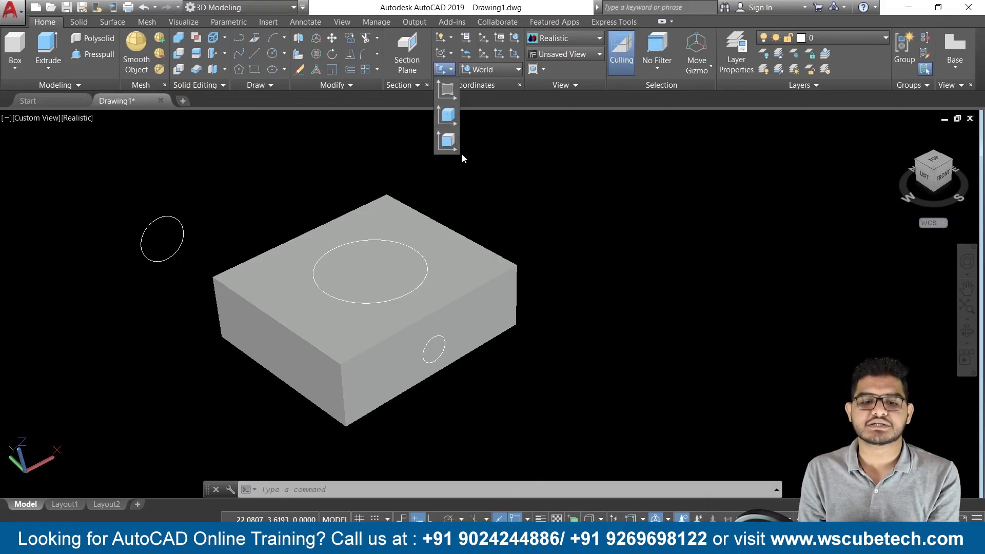
pyautogui.click(512, 70)
pyautogui.click(504, 83)
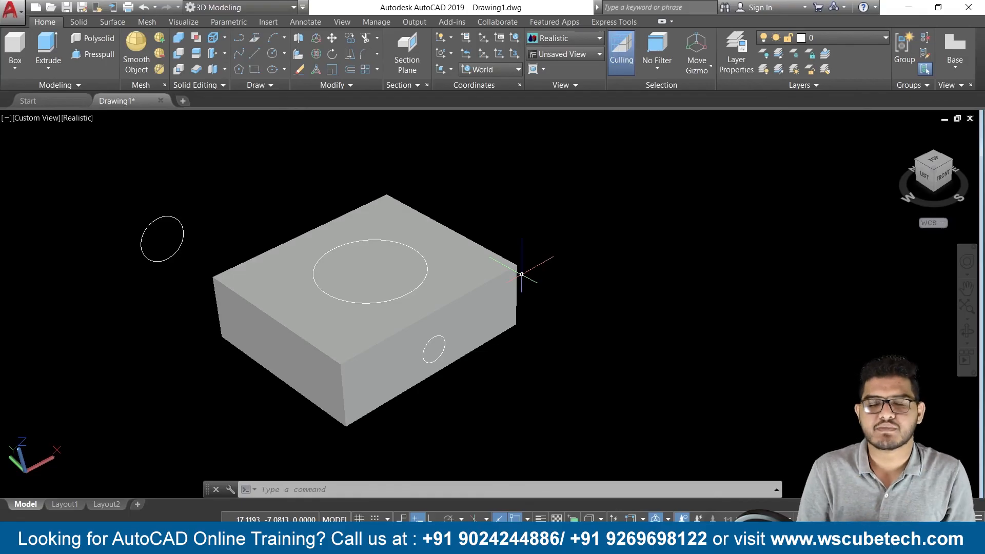
pyautogui.hotkey('alt', 'Tab')
pyautogui.hotkey('alt', 'Tab')
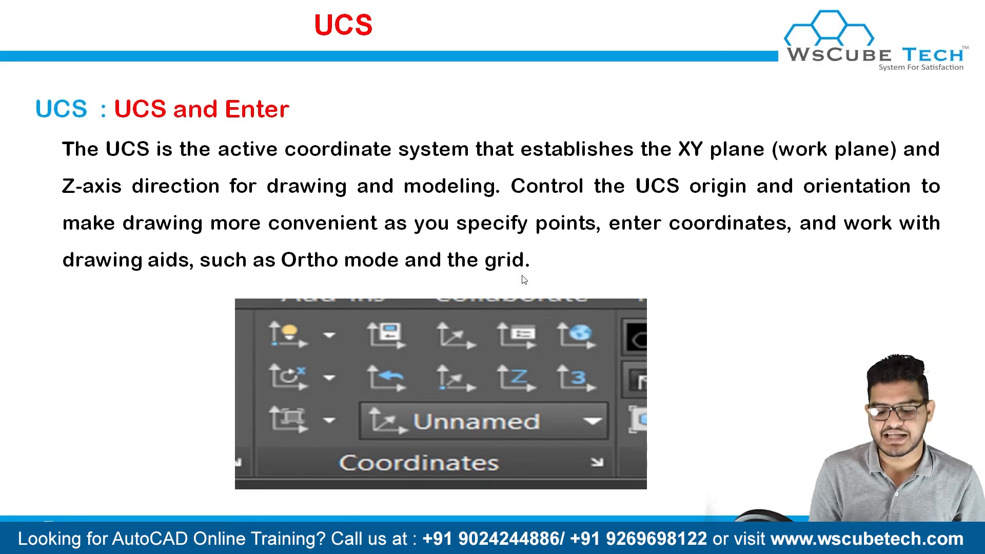
pyautogui.click(522, 280)
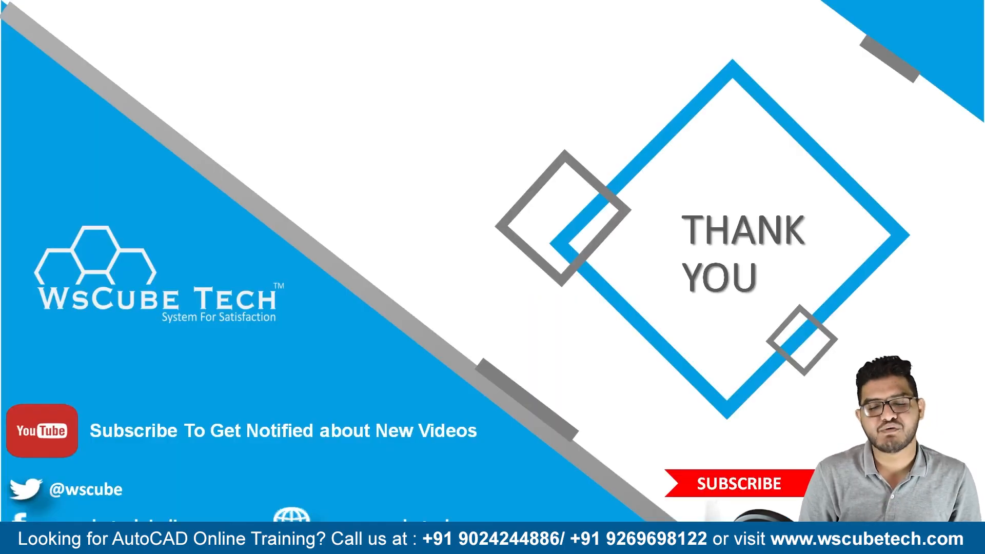